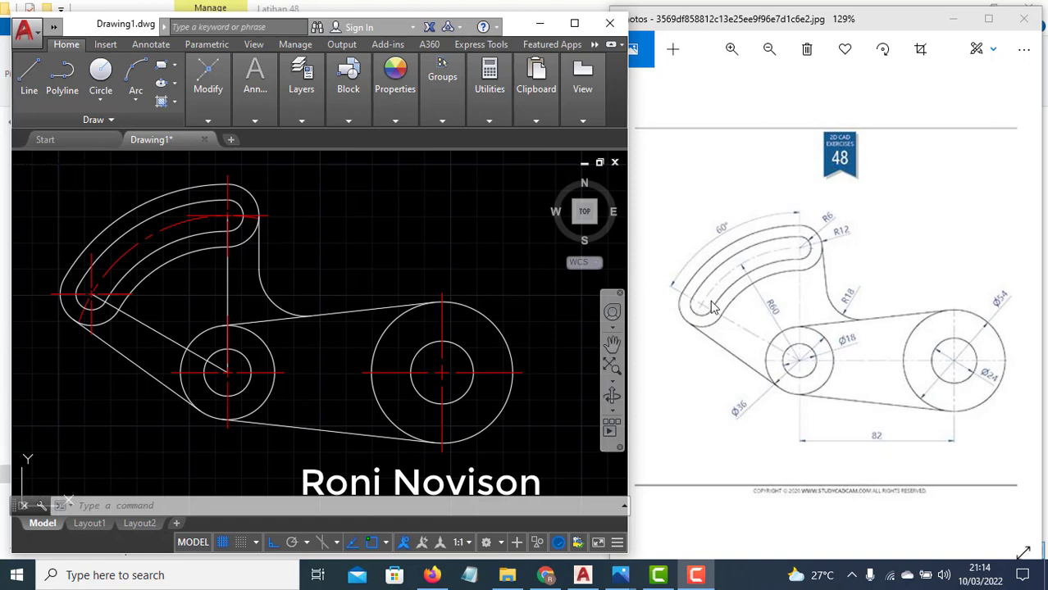
Step: Draw a horizontal line 82 units long in an empty area beside the finished drawing
{"action": "left_click", "coordinate": [547, 374]}
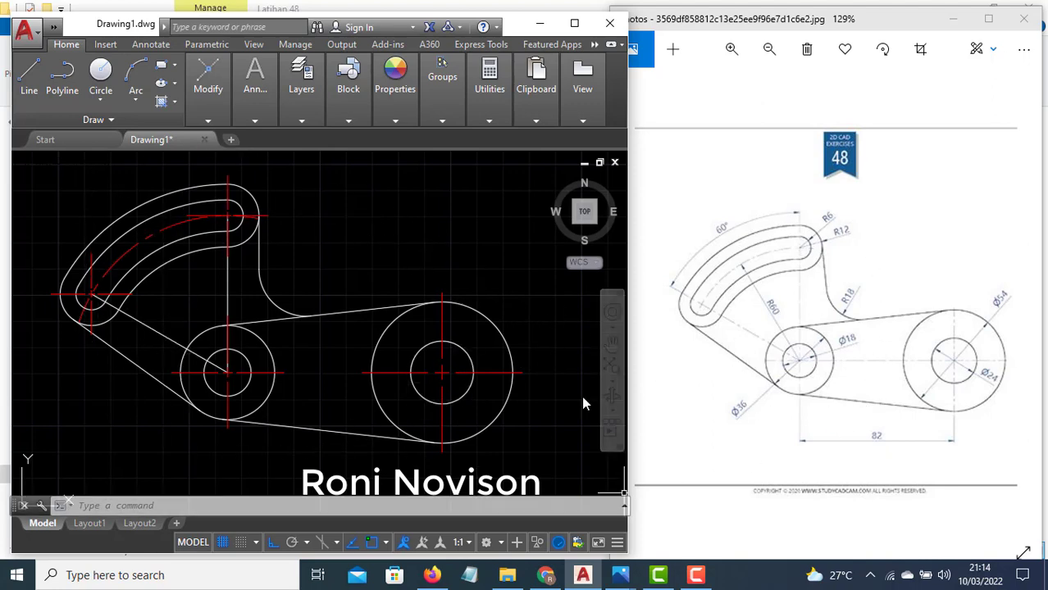
{"action": "middle_click_drag", "start_coordinate": [557, 398], "coordinate": [154, 373]}
{"action": "middle_click_drag", "start_coordinate": [501, 359], "coordinate": [322, 364]}
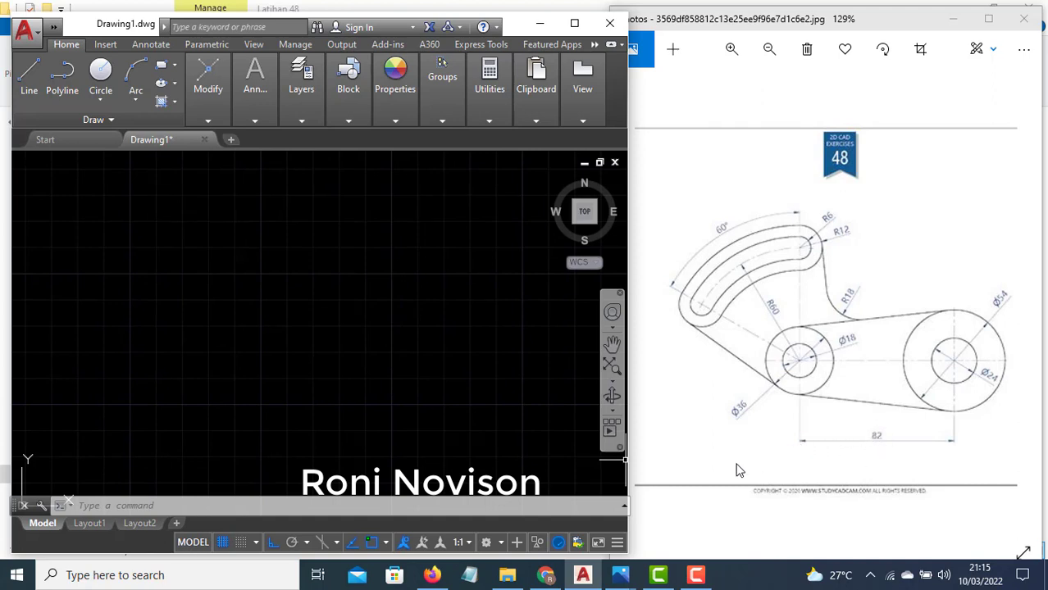
{"action": "type", "text": "l"}
{"action": "key", "text": "Return"}
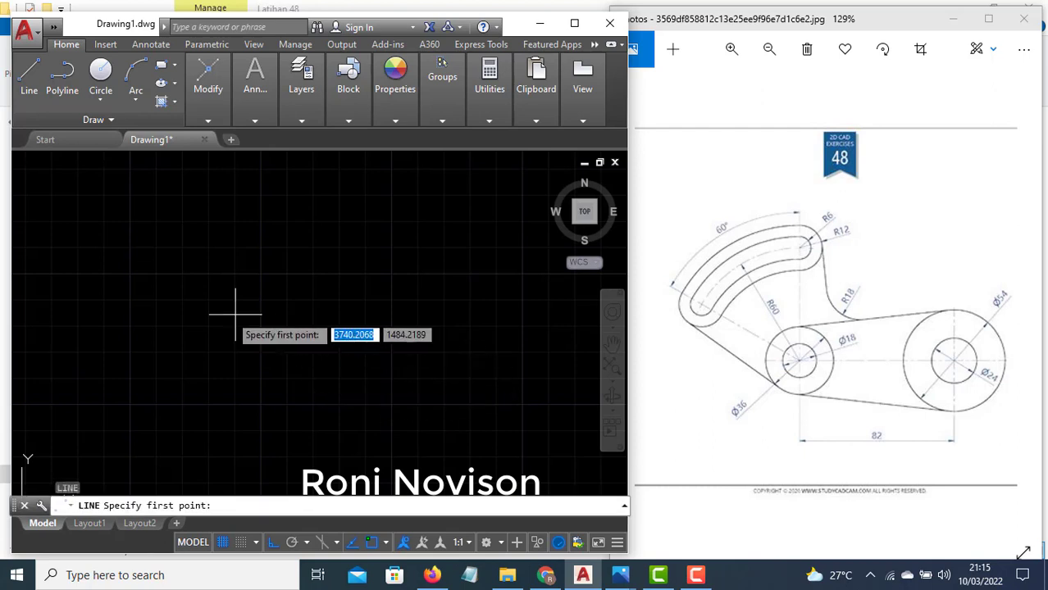
{"action": "left_click", "coordinate": [195, 316]}
{"action": "type", "text": "8"}
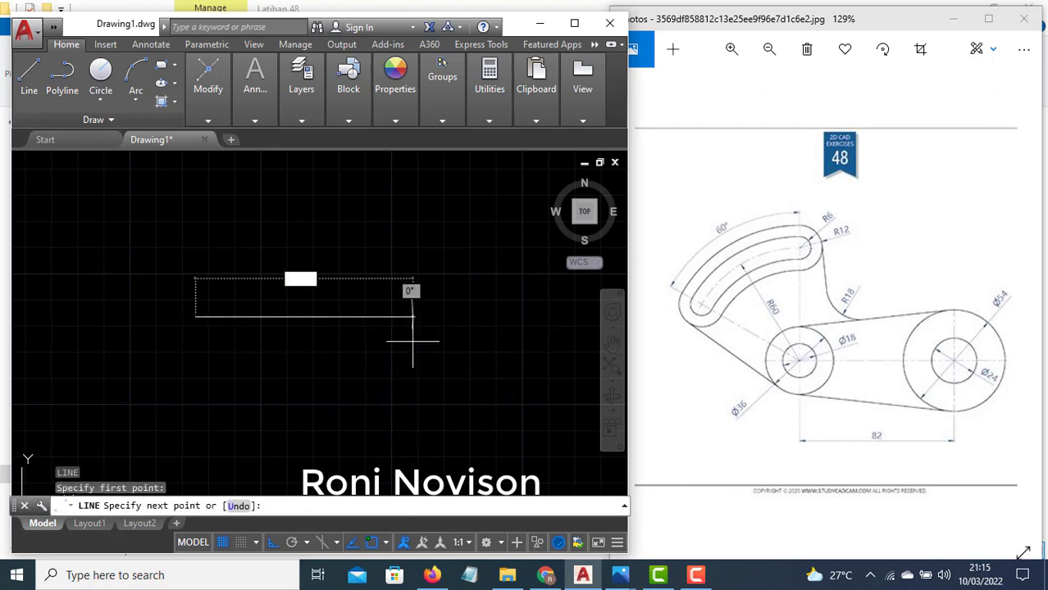
{"action": "type", "text": "2"}
{"action": "key", "text": "Return"}
{"action": "key", "text": "Return"}
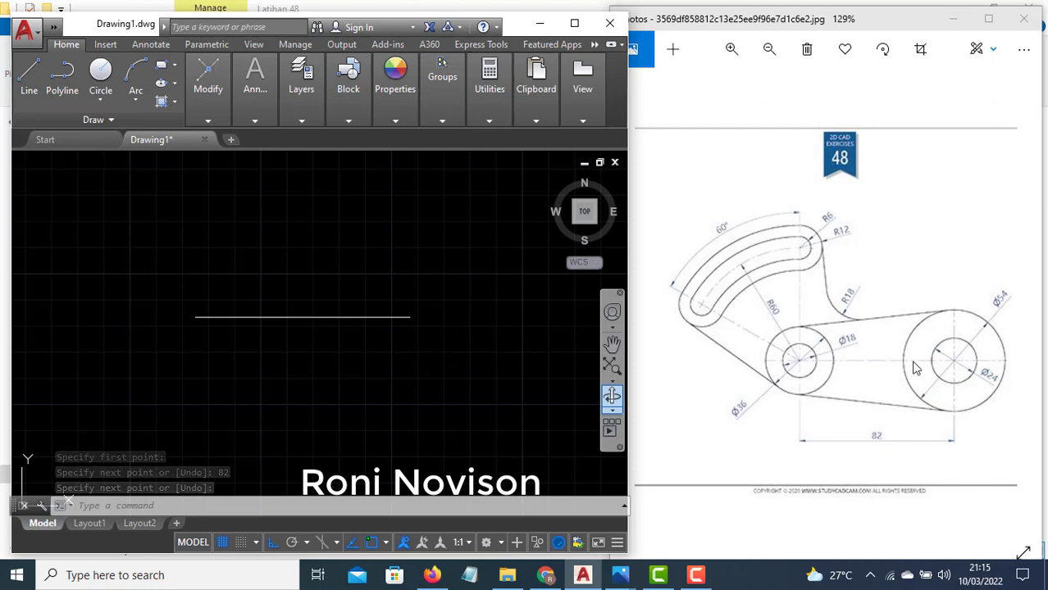
Step: Draw a circle of diameter 24 centred on the right end of the horizontal line
{"action": "type", "text": "c"}
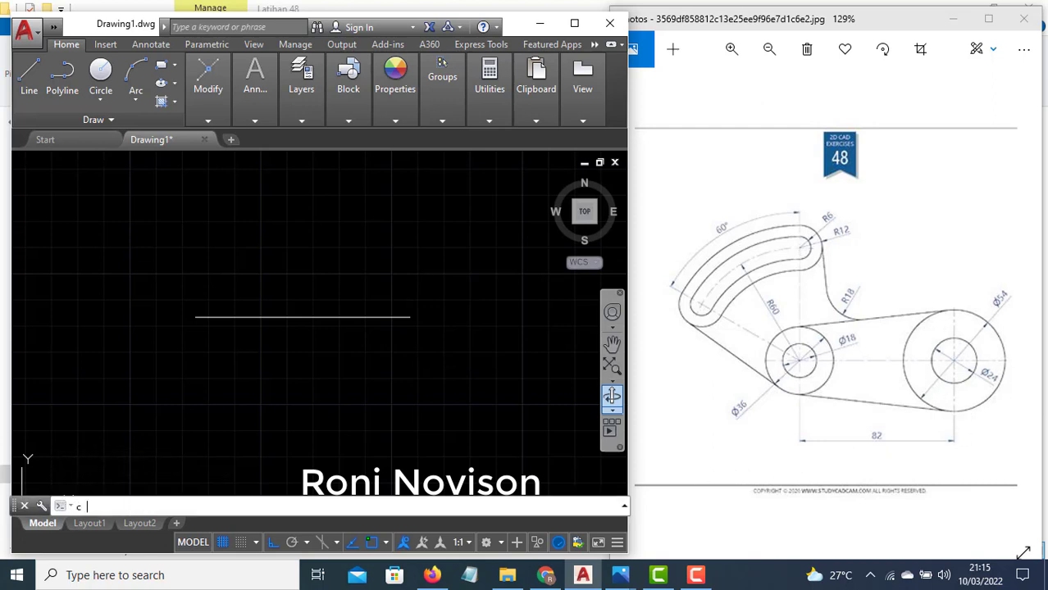
{"action": "key", "text": "Return"}
{"action": "left_click", "coordinate": [410, 316]}
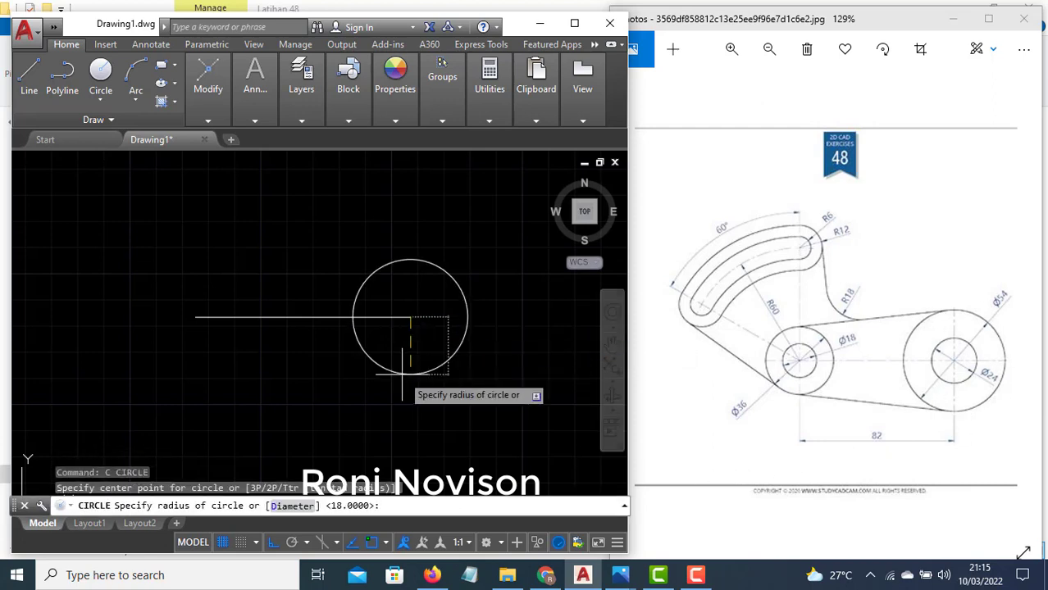
{"action": "type", "text": "d"}
{"action": "key", "text": "Return"}
{"action": "type", "text": "24"}
{"action": "key", "text": "Return"}
Step: Draw a concentric circle of diameter 54 around the 24-diameter circle
{"action": "key", "text": "Return"}
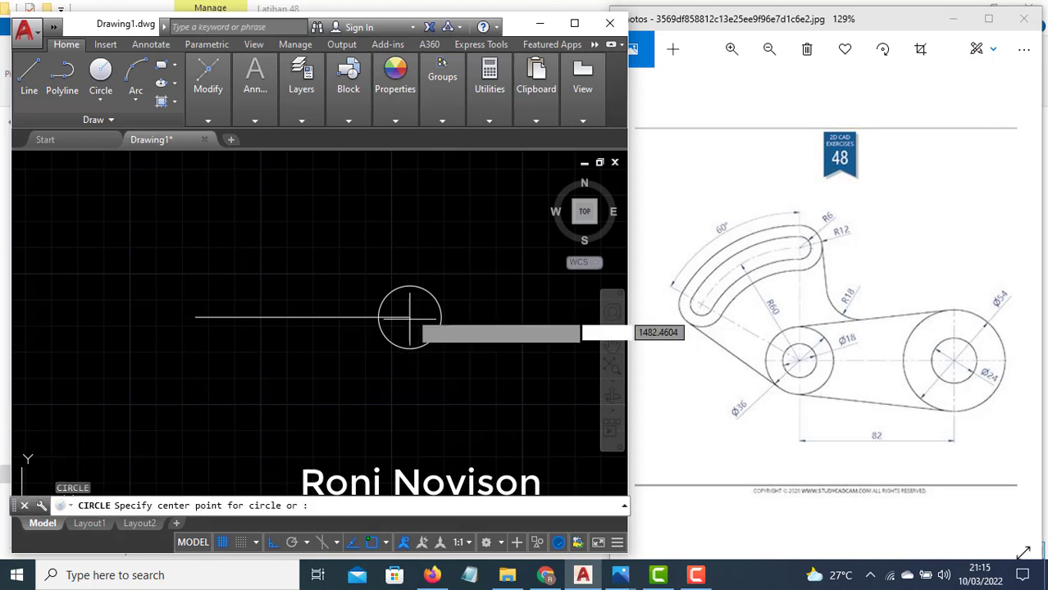
{"action": "left_click", "coordinate": [410, 317]}
{"action": "type", "text": "d"}
{"action": "key", "text": "Return"}
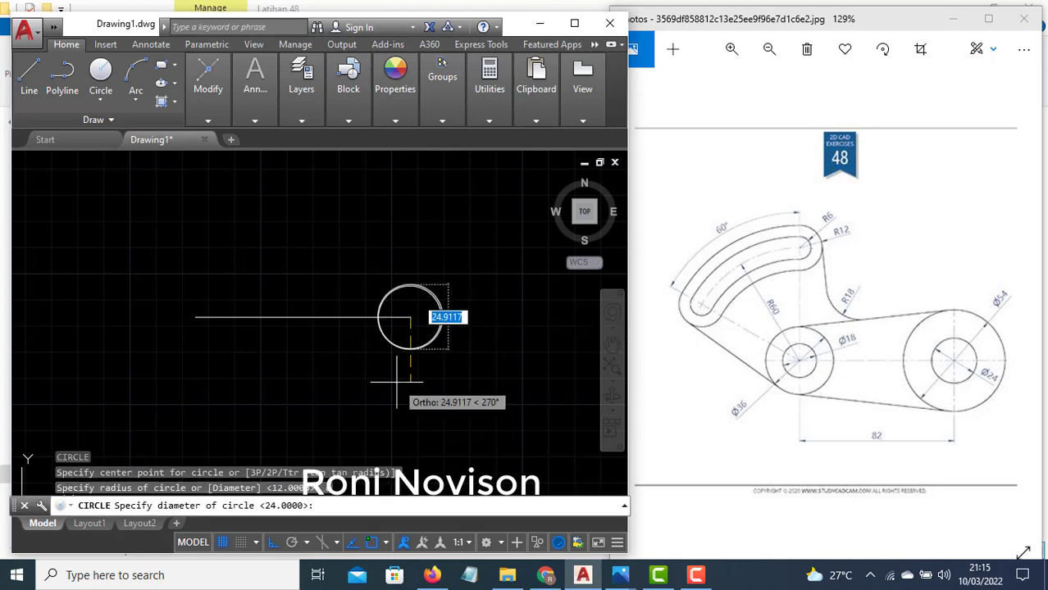
{"action": "type", "text": "54"}
{"action": "key", "text": "Return"}
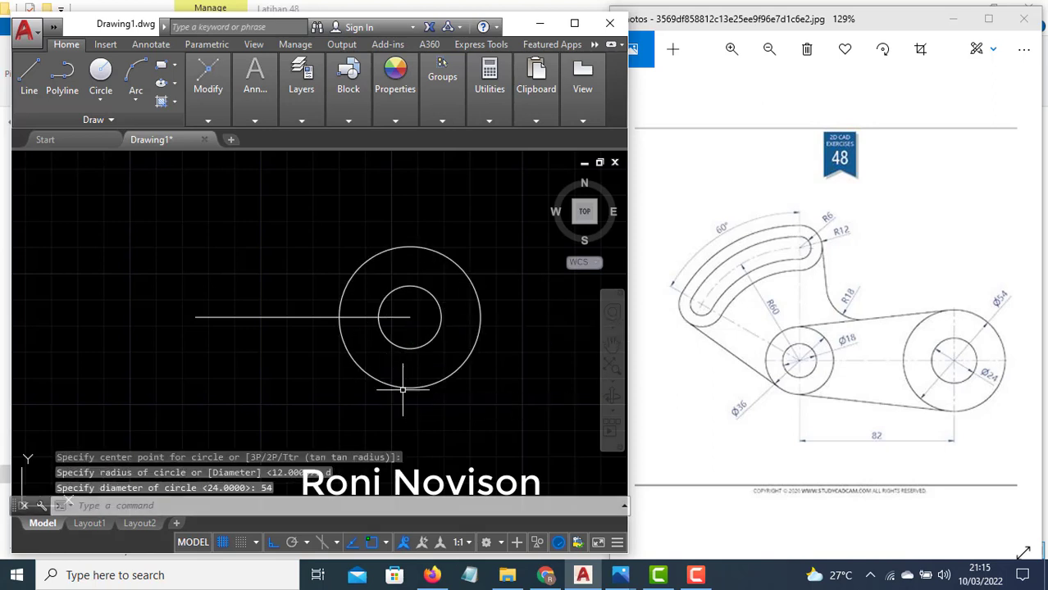
Step: Draw a circle of diameter 18 centred on the left end of the horizontal line
{"action": "key", "text": "Return"}
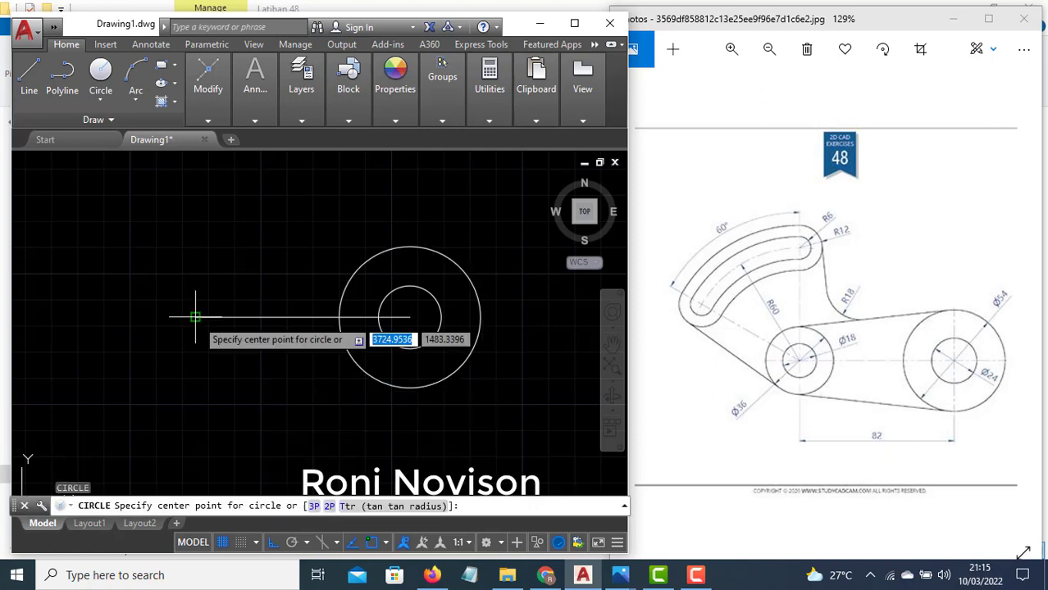
{"action": "left_click", "coordinate": [195, 316]}
{"action": "type", "text": "d"}
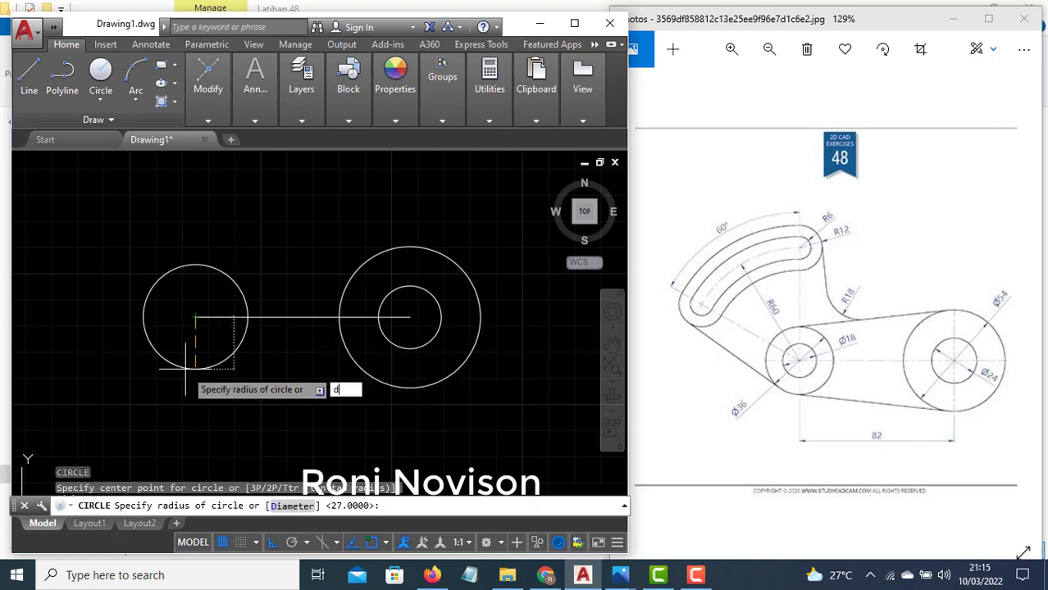
{"action": "key", "text": "Return"}
{"action": "type", "text": "18"}
{"action": "key", "text": "Return"}
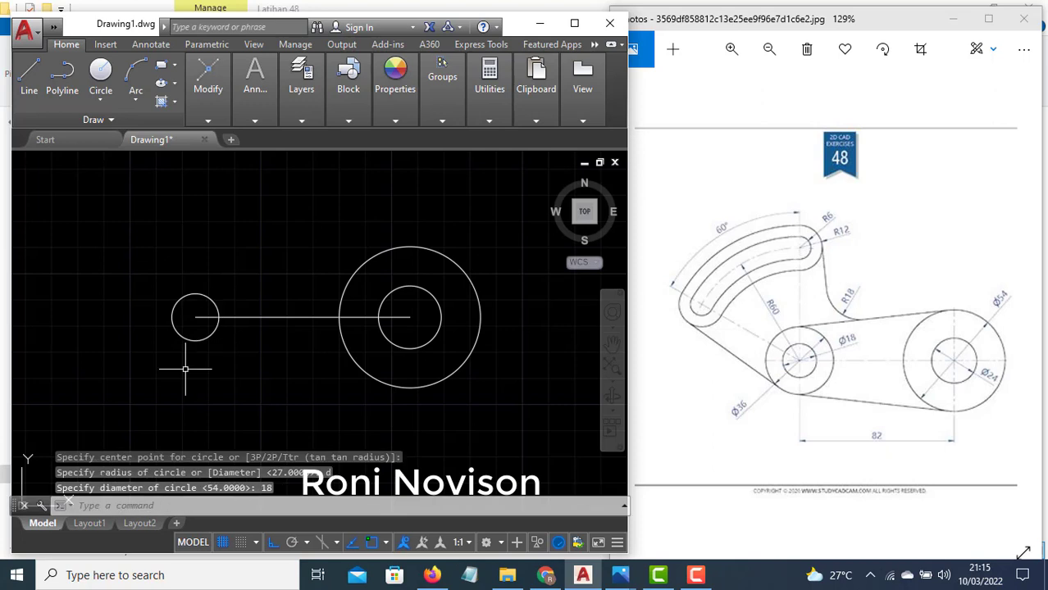
Step: Draw a concentric circle of diameter 36 around the 18-diameter circle
{"action": "key", "text": "Return"}
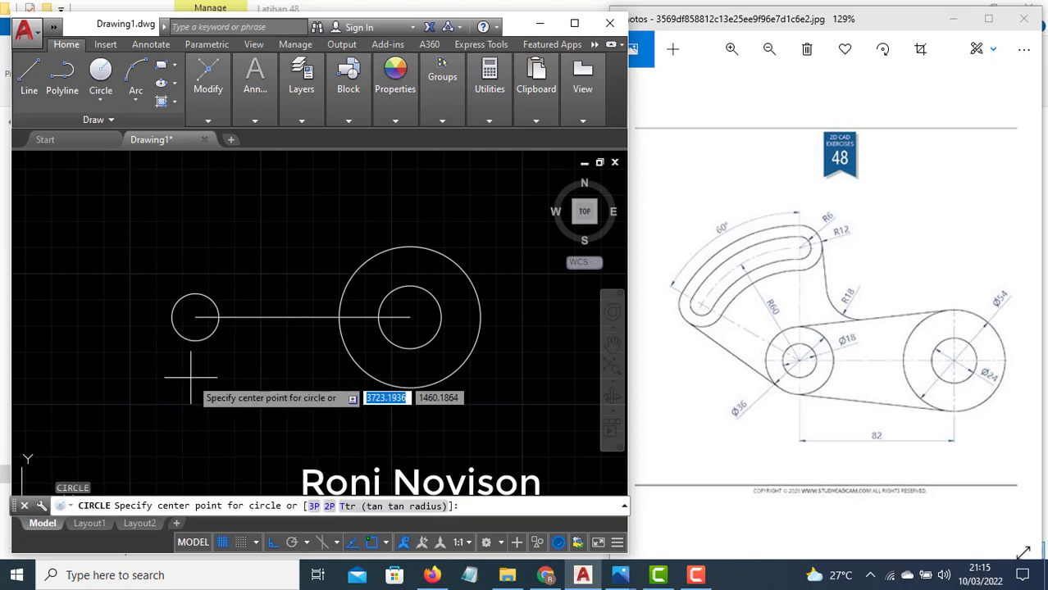
{"action": "left_click", "coordinate": [195, 316]}
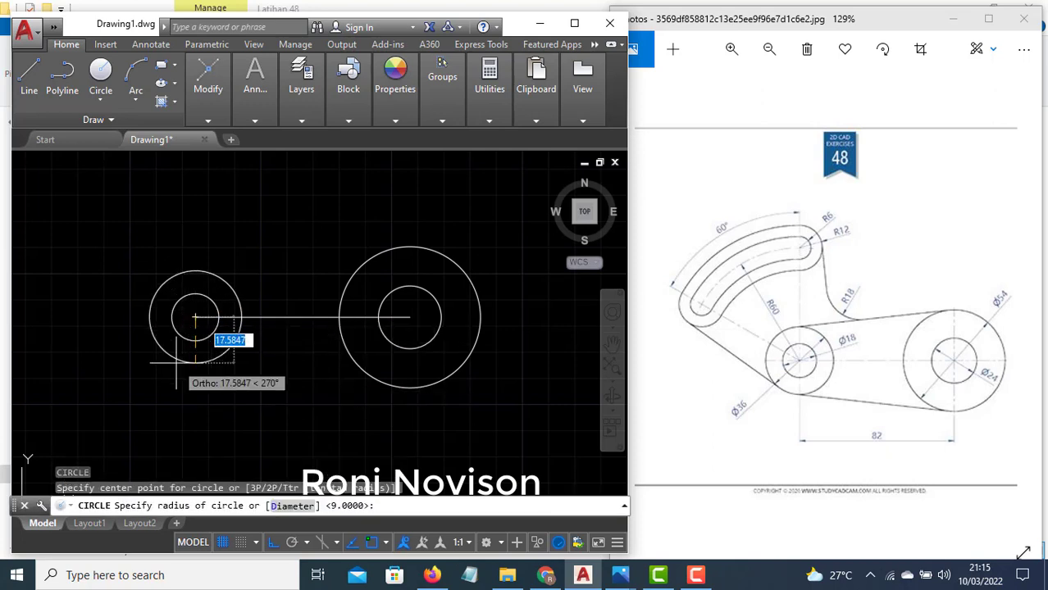
{"action": "type", "text": "d"}
{"action": "key", "text": "Return"}
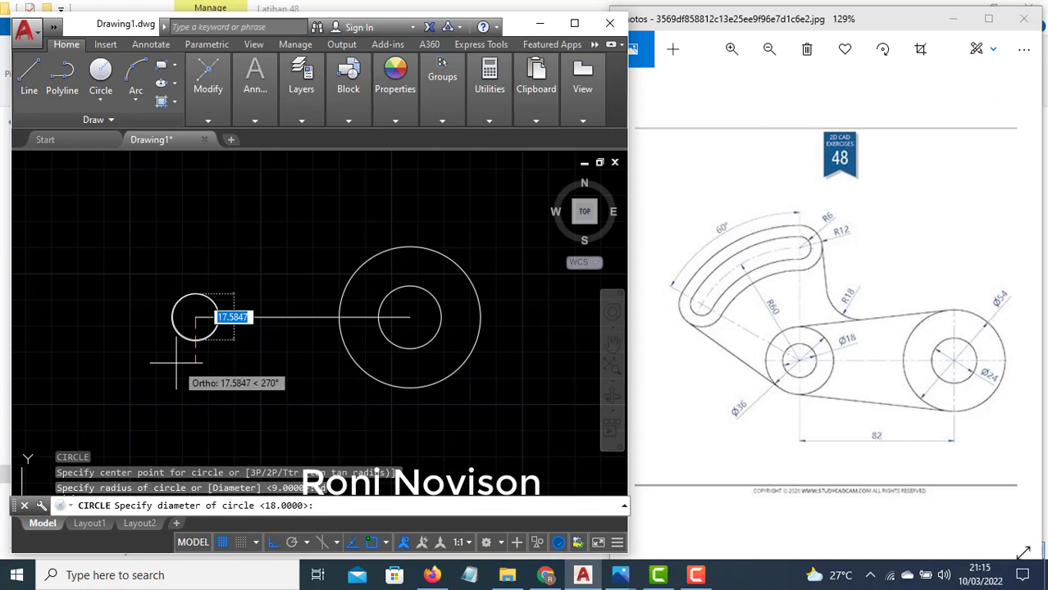
{"action": "type", "text": "3"}
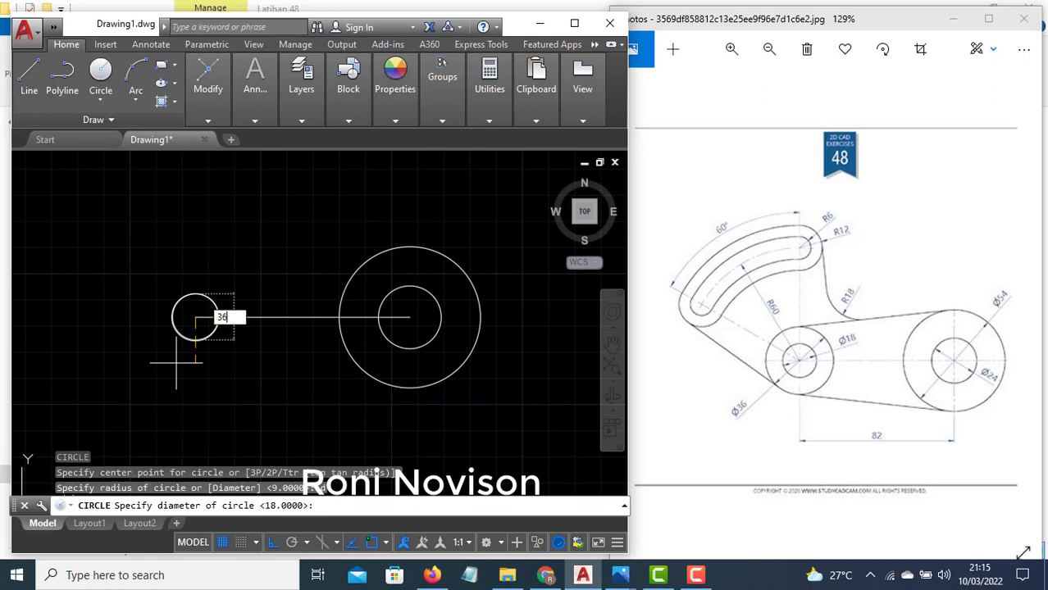
{"action": "type", "text": "6"}
{"action": "key", "text": "Return"}
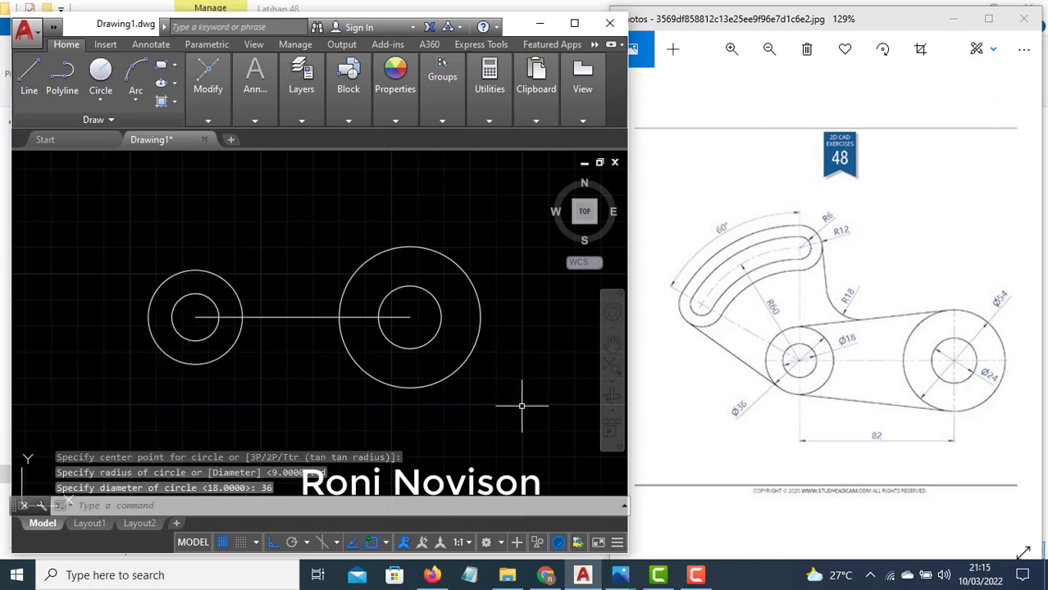
Step: Draw the upper line tangent to both outer circles, from the 54-diameter circle to the 36-diameter circle
{"action": "middle_click_drag", "start_coordinate": [409, 362], "coordinate": [465, 376]}
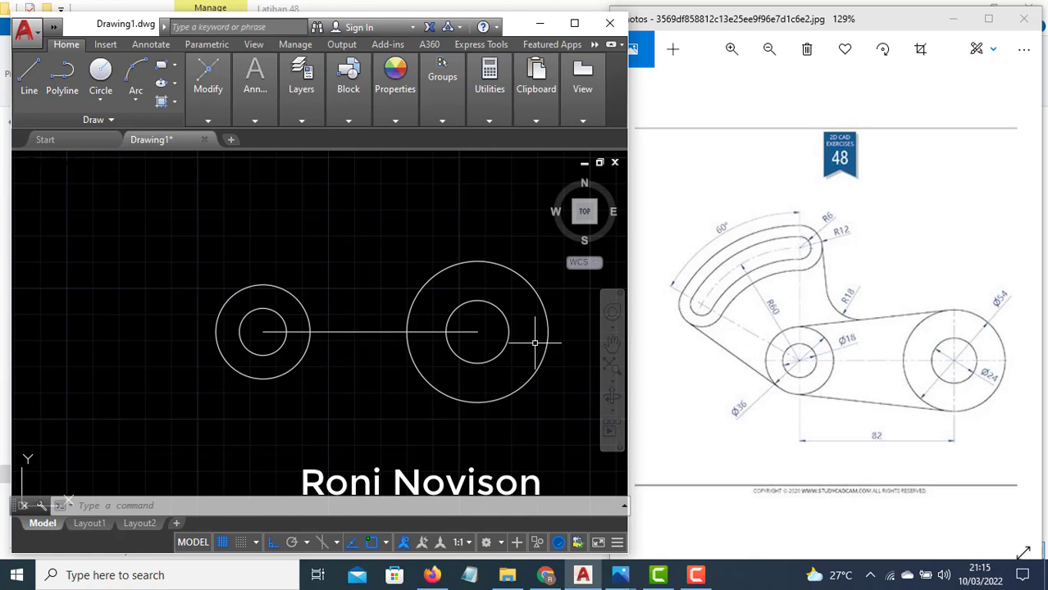
{"action": "type", "text": "l"}
{"action": "key", "text": "Return"}
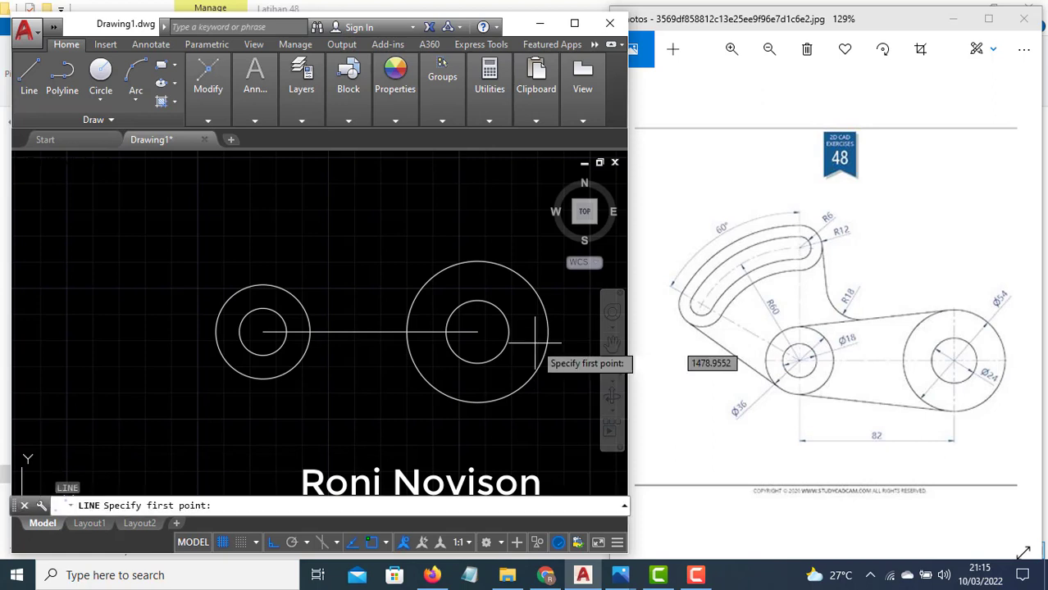
{"action": "type", "text": "tan"}
{"action": "key", "text": "Return"}
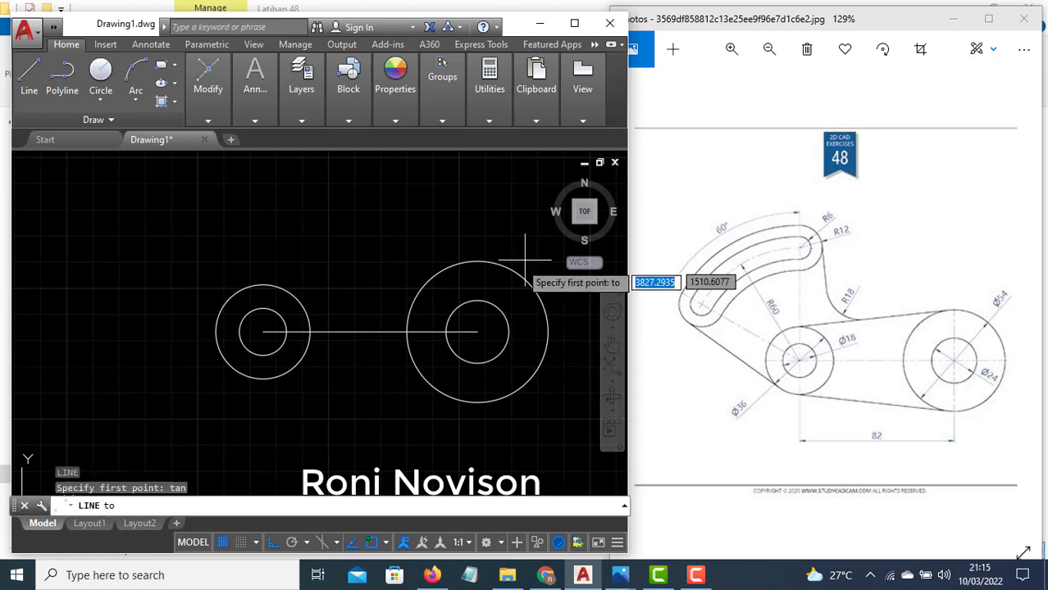
{"action": "left_click", "coordinate": [466, 260]}
{"action": "type", "text": "tan"}
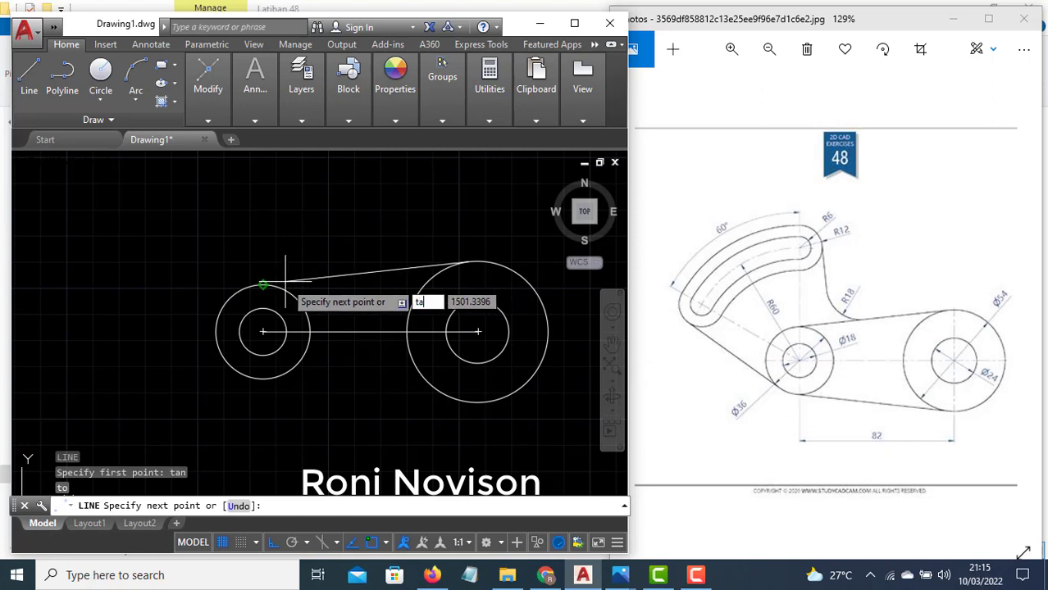
{"action": "key", "text": "Return"}
{"action": "left_click", "coordinate": [264, 282]}
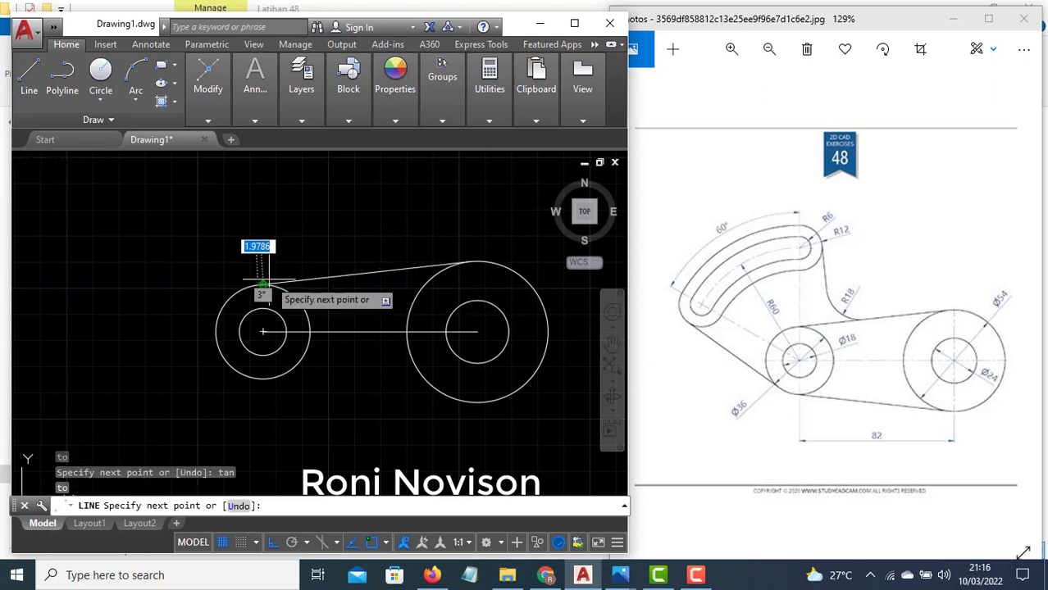
{"action": "key", "text": "Return"}
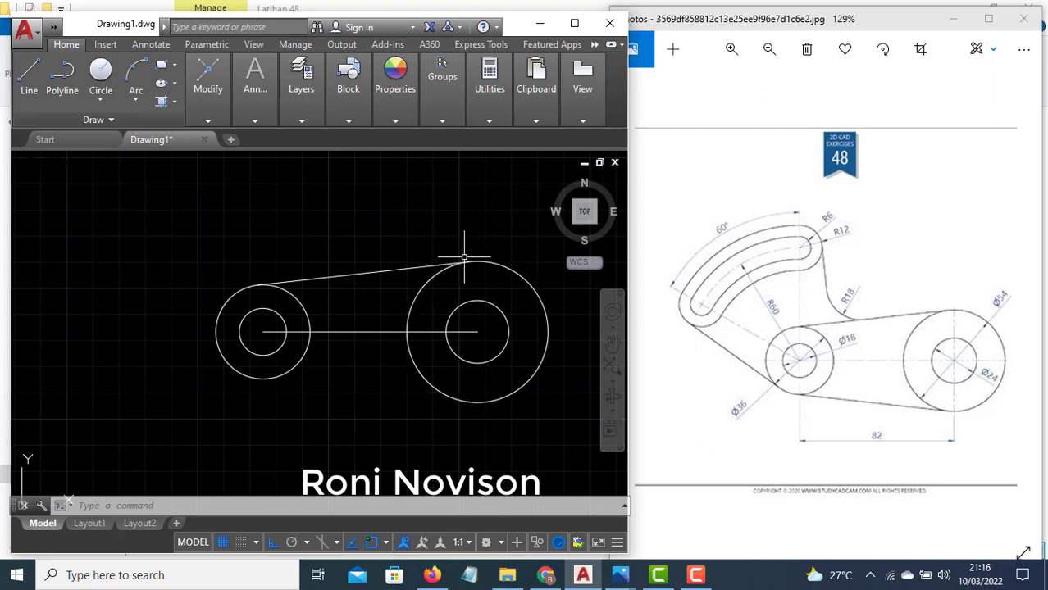
{"action": "left_click", "coordinate": [259, 280]}
{"action": "key", "text": "Return"}
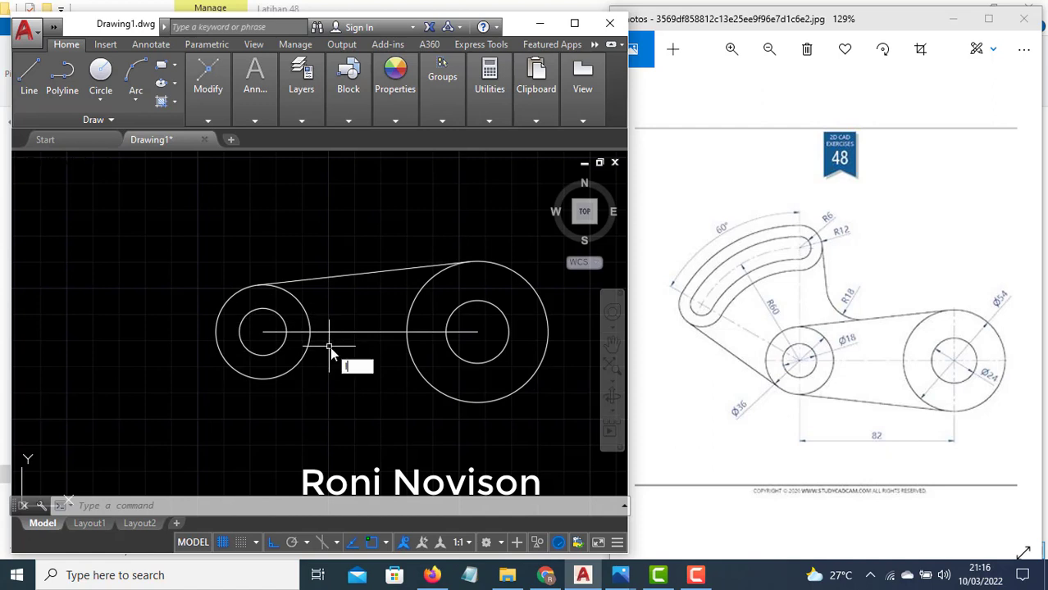
{"action": "type", "text": "l"}
{"action": "key", "text": "Escape"}
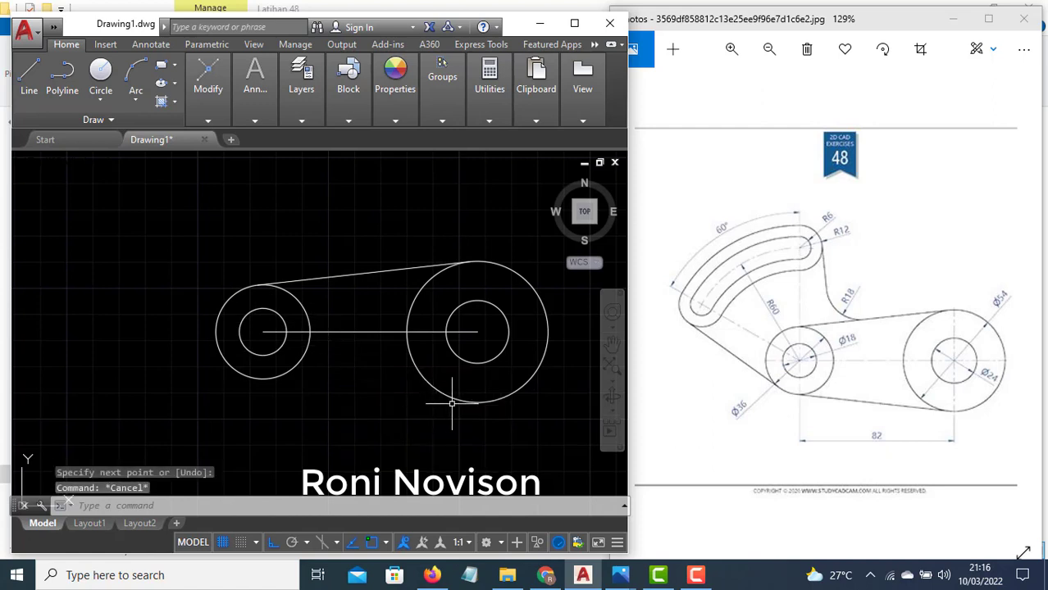
Step: Draw a line from the bottom quadrant of the 54-diameter circle to the underside of the 36-diameter circle and check its tangency
{"action": "type", "text": "l"}
{"action": "key", "text": "Return"}
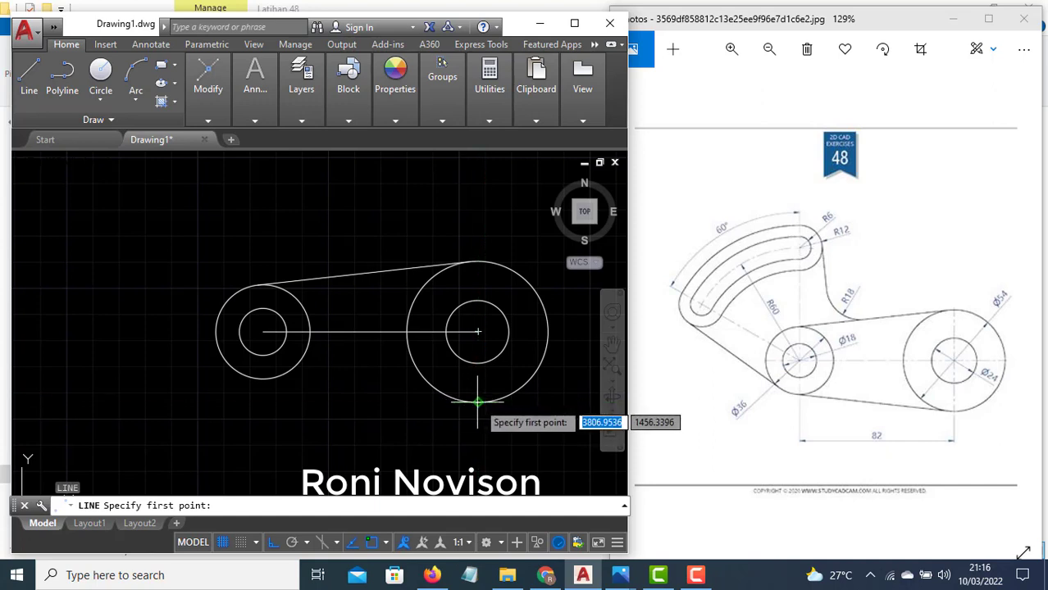
{"action": "left_click", "coordinate": [477, 401]}
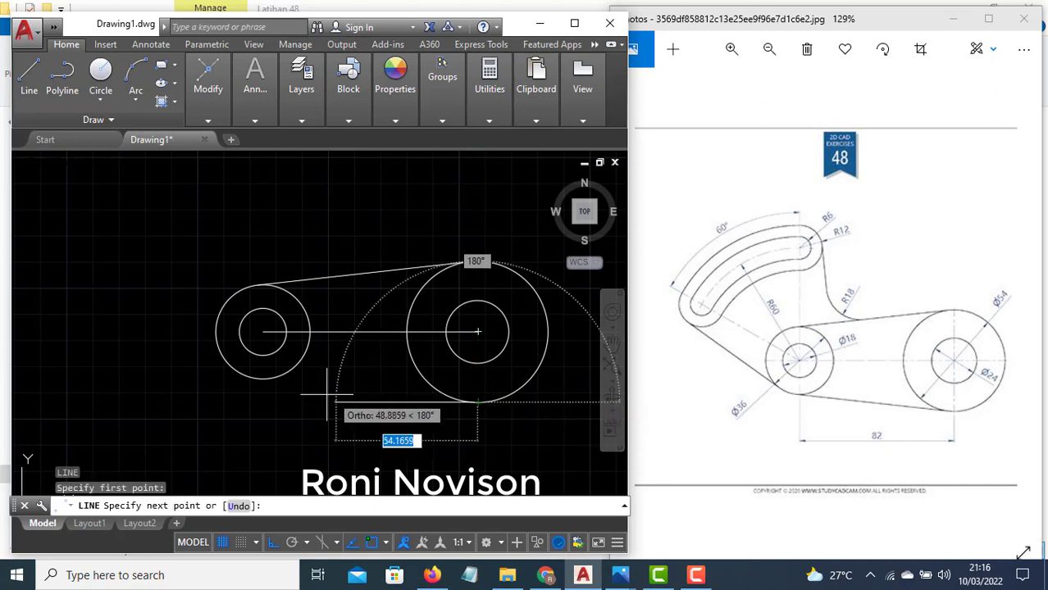
{"action": "left_click", "coordinate": [259, 379]}
{"action": "key", "text": "Return"}
{"action": "scroll", "coordinate": [468, 404], "scroll_direction": "up", "scroll_amount": 2}
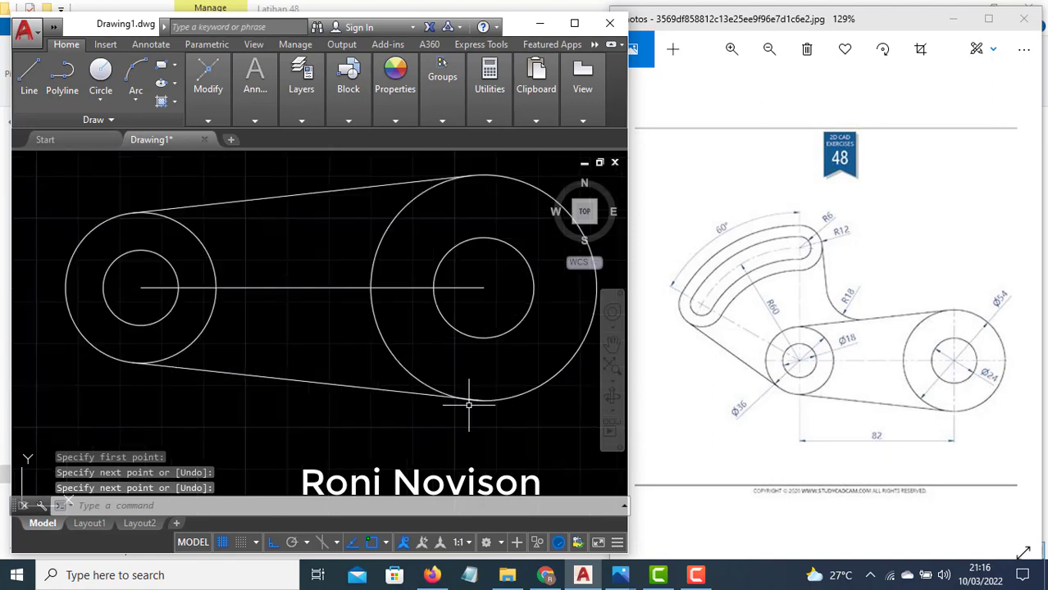
{"action": "scroll", "coordinate": [470, 404], "scroll_direction": "up", "scroll_amount": 3}
{"action": "scroll", "coordinate": [459, 385], "scroll_direction": "up", "scroll_amount": 2}
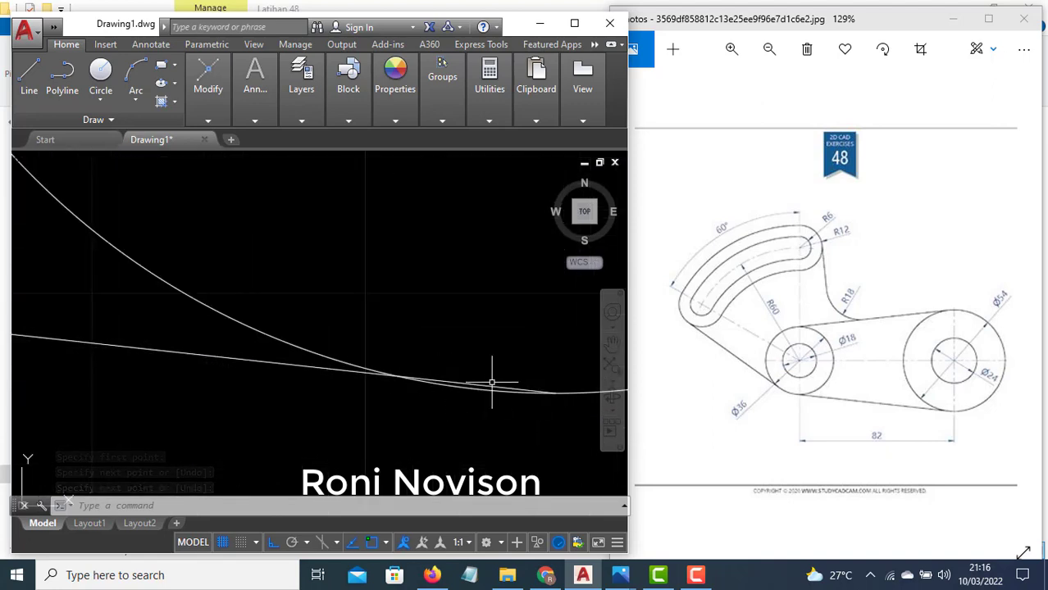
{"action": "scroll", "coordinate": [474, 373], "scroll_direction": "down", "scroll_amount": 6}
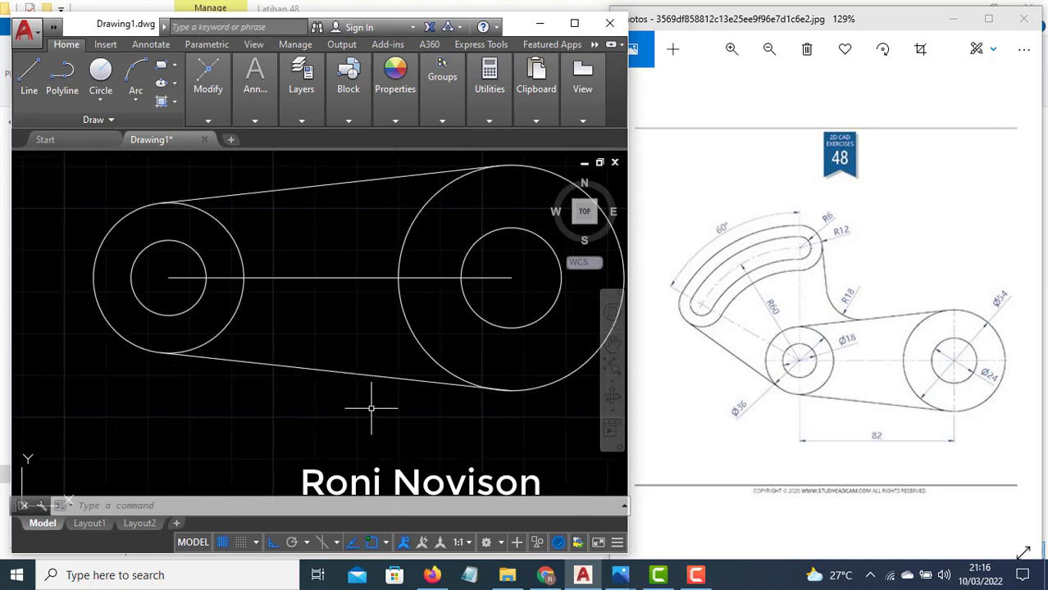
Step: Erase the lower line joining the two outer circles
{"action": "left_click", "coordinate": [371, 408]}
{"action": "left_click", "coordinate": [320, 345]}
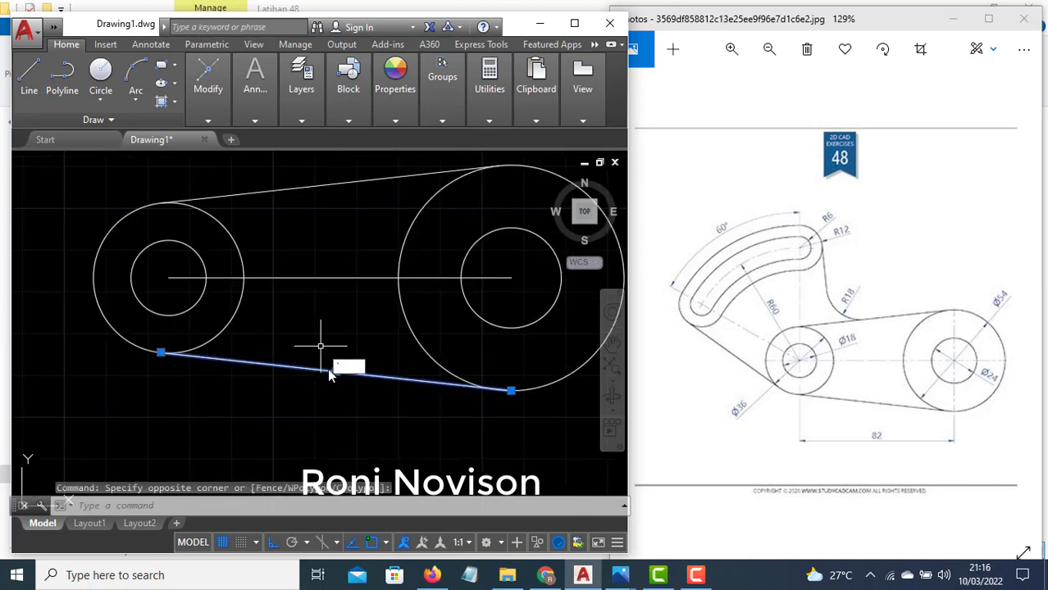
{"action": "key", "text": "Escape"}
{"action": "left_click", "coordinate": [370, 403]}
{"action": "left_click", "coordinate": [337, 328]}
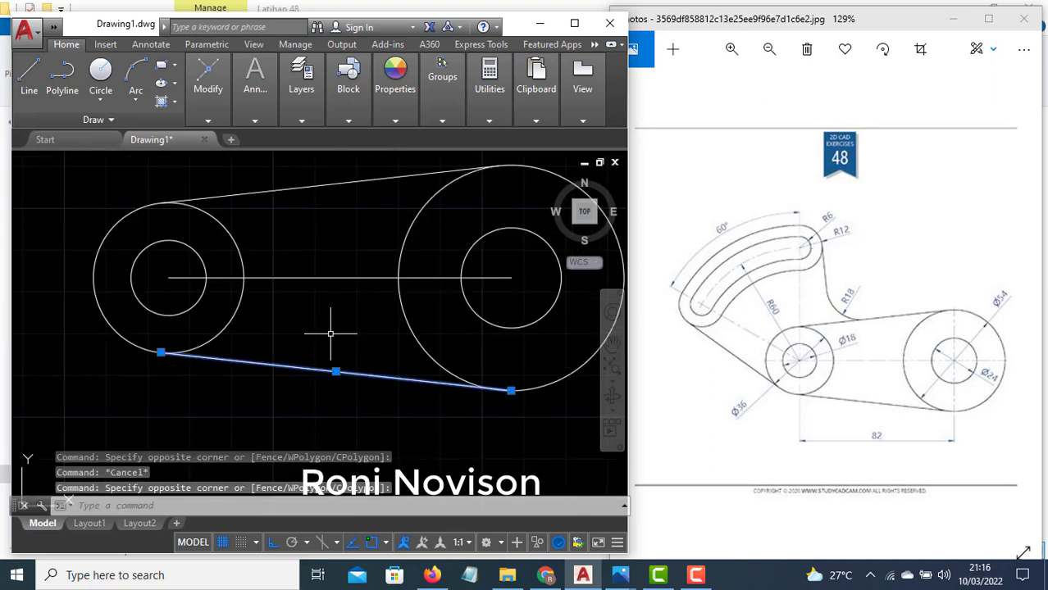
{"action": "type", "text": "e"}
{"action": "key", "text": "Return"}
Step: Draw the lower line tangent to both outer circles, from the 54-diameter circle to the 36-diameter circle, and check its tangency
{"action": "type", "text": "l"}
{"action": "key", "text": "Return"}
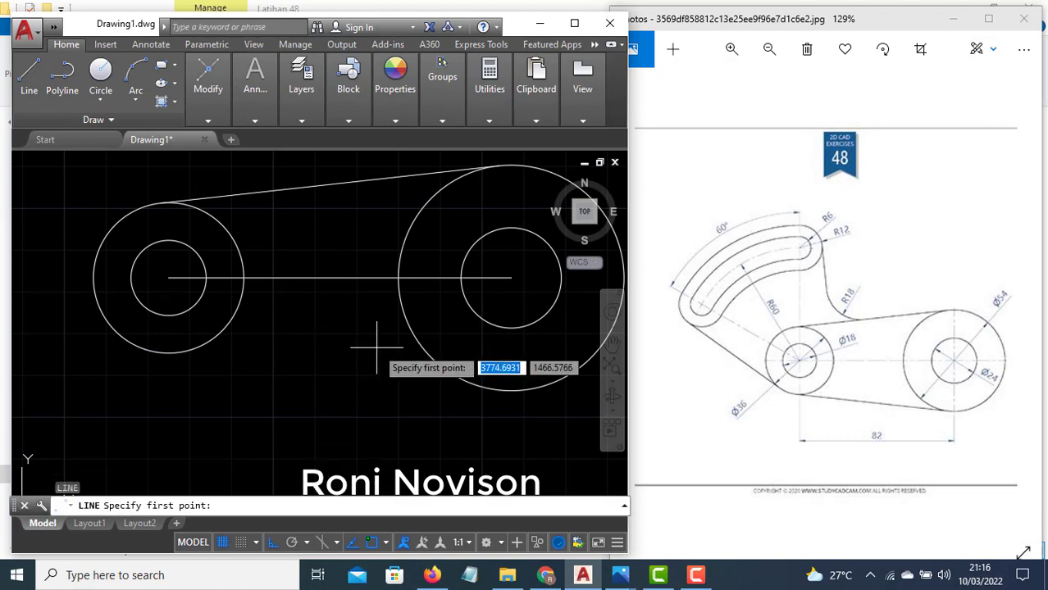
{"action": "type", "text": "tan"}
{"action": "key", "text": "Return"}
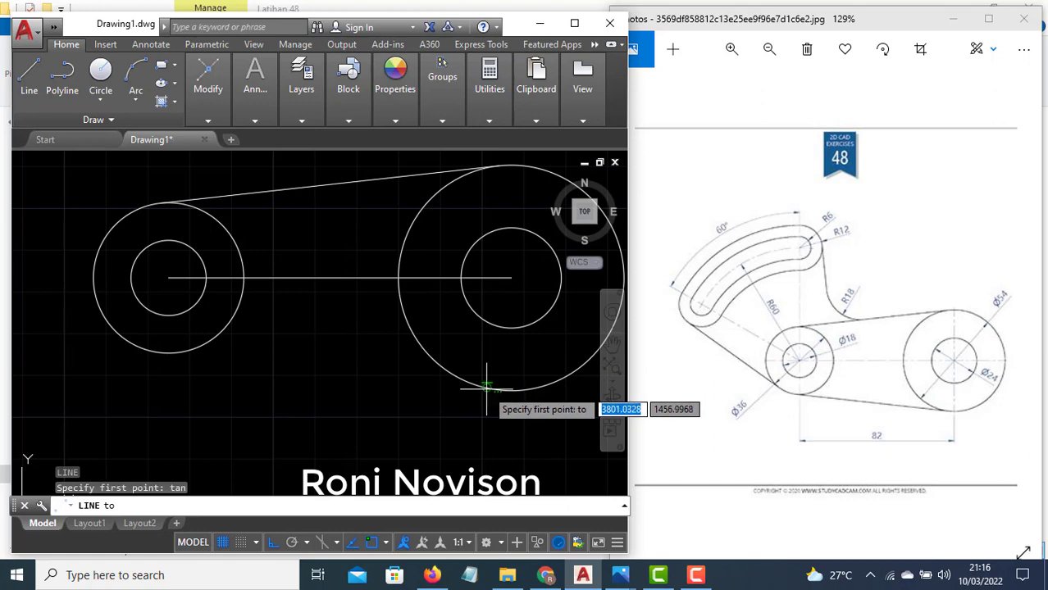
{"action": "left_click", "coordinate": [486, 387]}
{"action": "type", "text": "ta"}
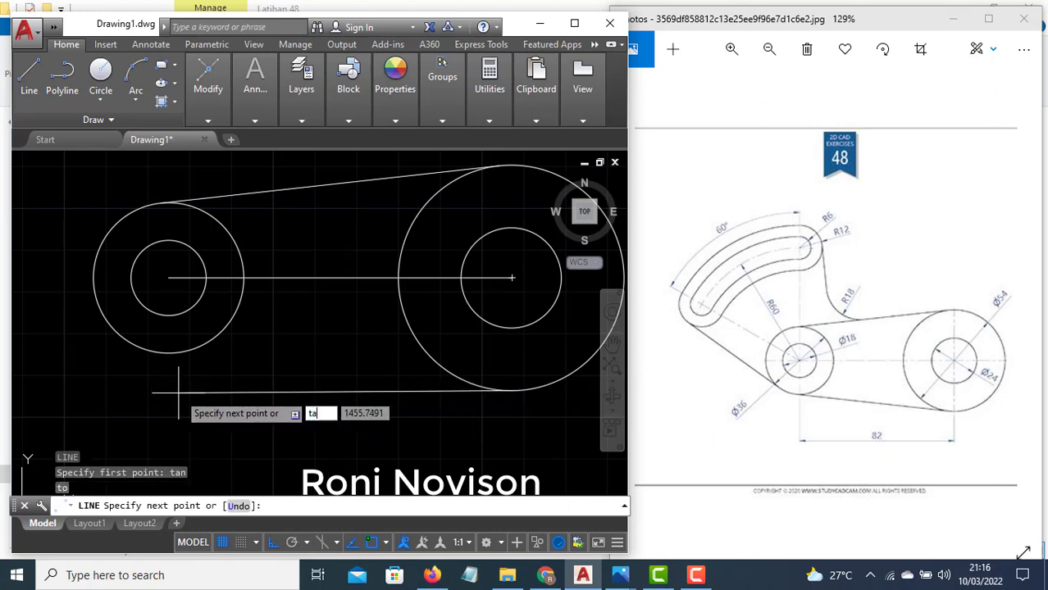
{"action": "type", "text": "n"}
{"action": "key", "text": "Return"}
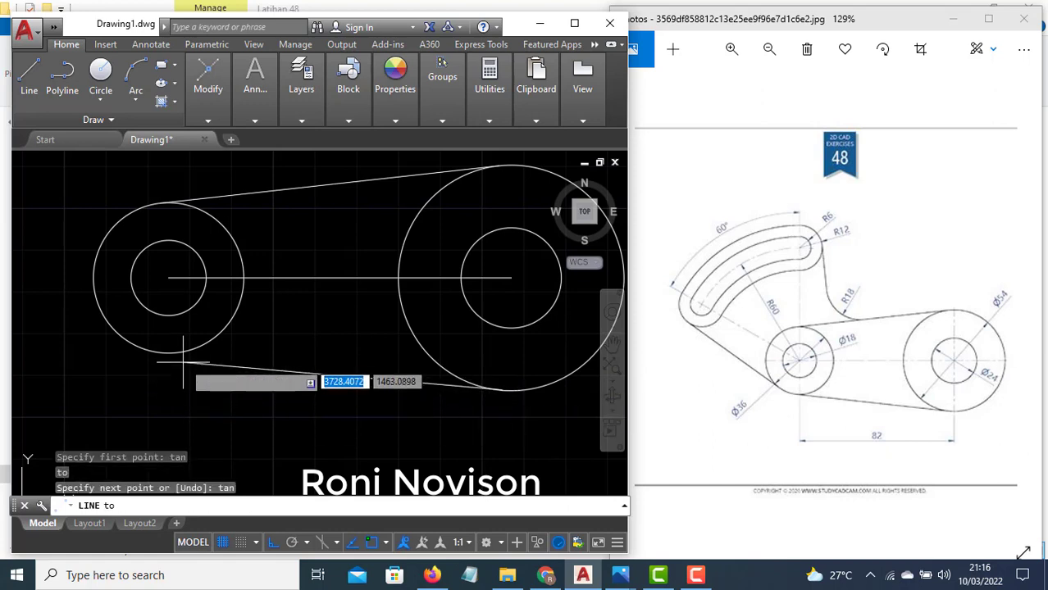
{"action": "left_click", "coordinate": [183, 350]}
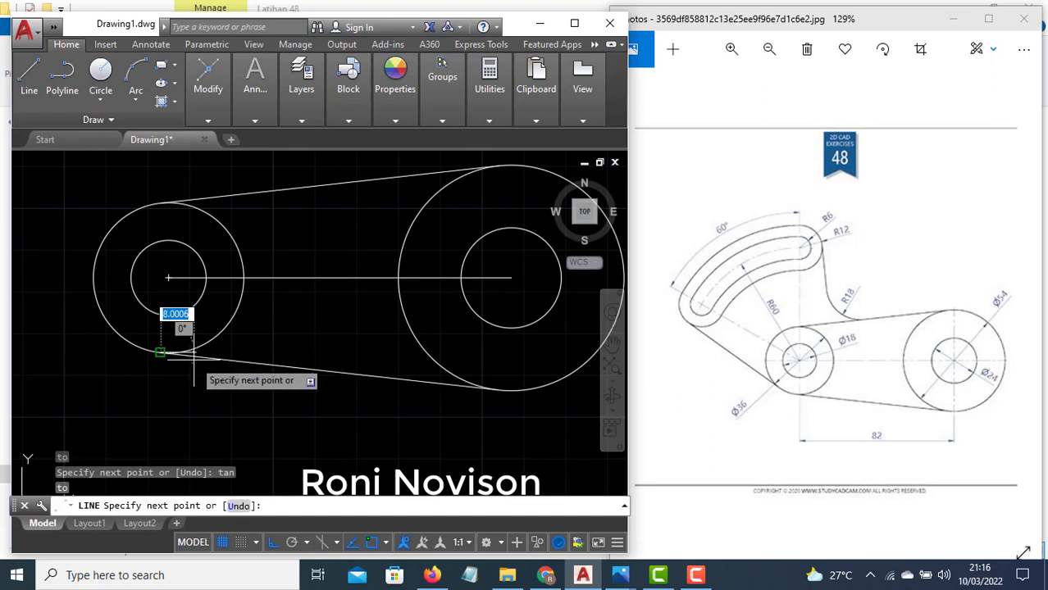
{"action": "key", "text": "Return"}
{"action": "scroll", "coordinate": [491, 394], "scroll_direction": "up", "scroll_amount": 5}
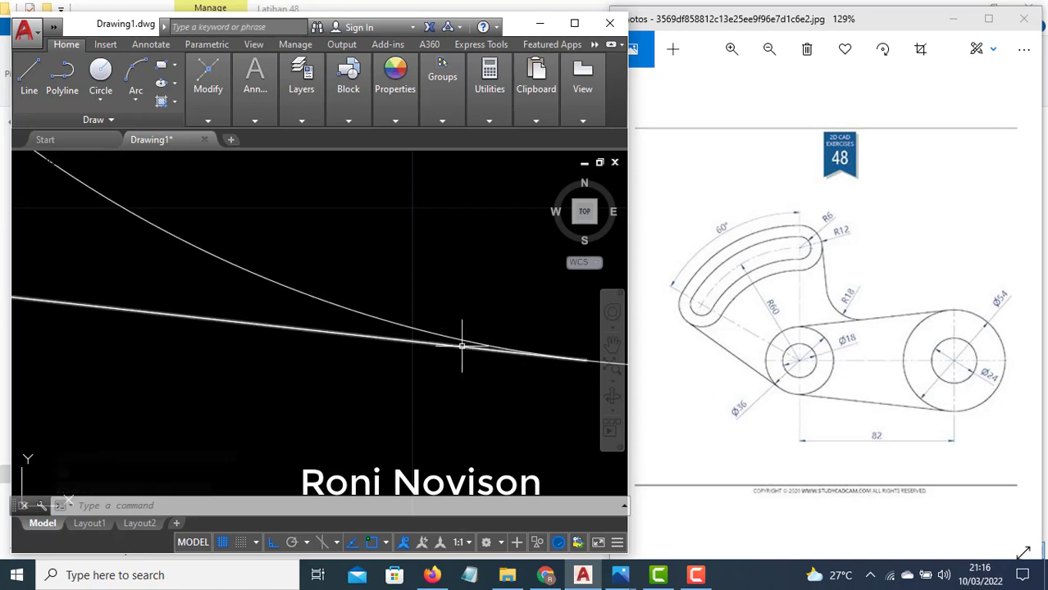
{"action": "scroll", "coordinate": [438, 384], "scroll_direction": "down", "scroll_amount": 12}
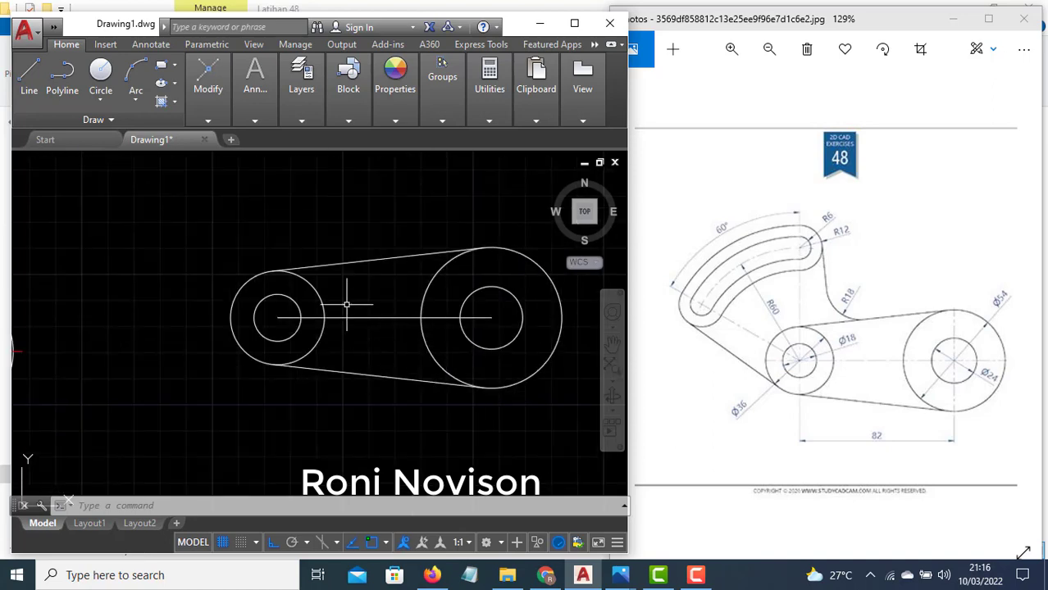
Step: Draw a circle of radius 60 centred on the 18-diameter hub circle
{"action": "scroll", "coordinate": [347, 286], "scroll_direction": "up", "scroll_amount": 2}
{"action": "mouse_move", "coordinate": [347, 285]}
{"action": "middle_mouse_down"}
{"action": "mouse_move", "coordinate": [370, 310]}
{"action": "mouse_move", "coordinate": [324, 302]}
{"action": "middle_mouse_up"}
{"action": "scroll", "coordinate": [367, 315], "scroll_direction": "up", "scroll_amount": 2}
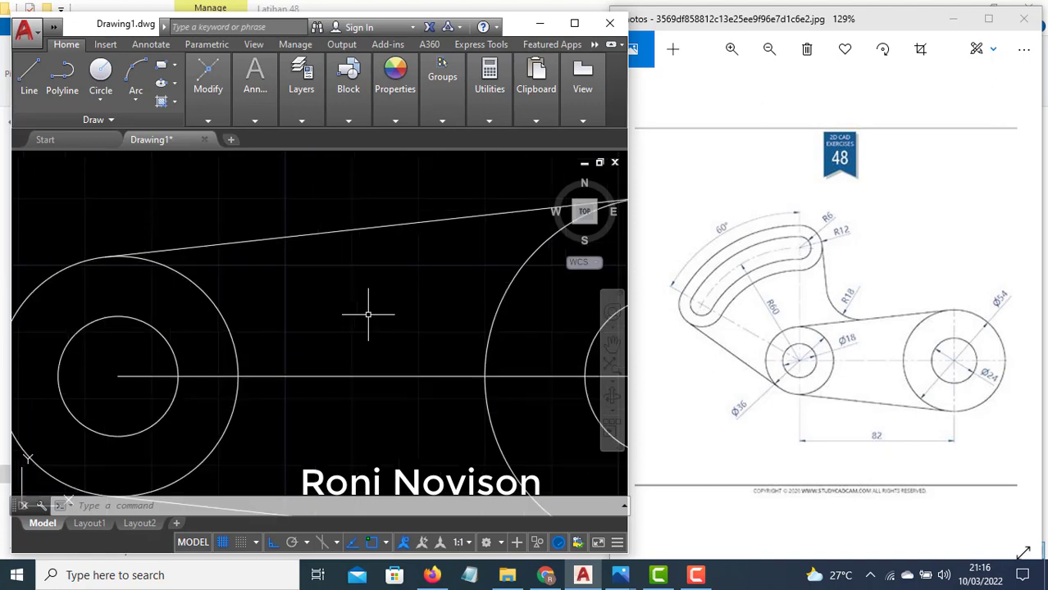
{"action": "scroll", "coordinate": [367, 315], "scroll_direction": "down", "scroll_amount": 4}
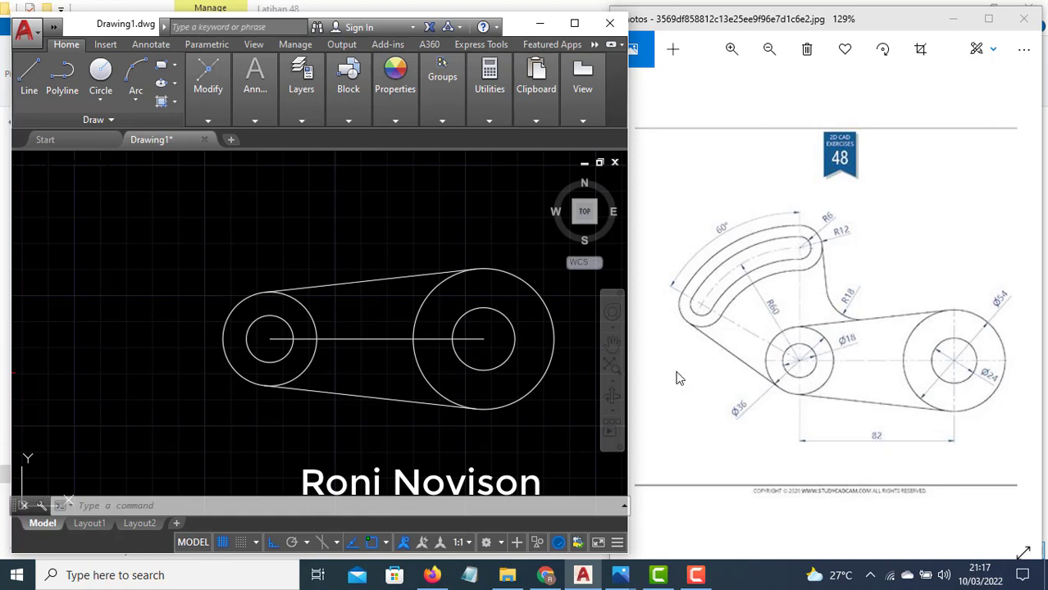
{"action": "type", "text": "c"}
{"action": "key", "text": "Return"}
{"action": "left_click", "coordinate": [270, 338]}
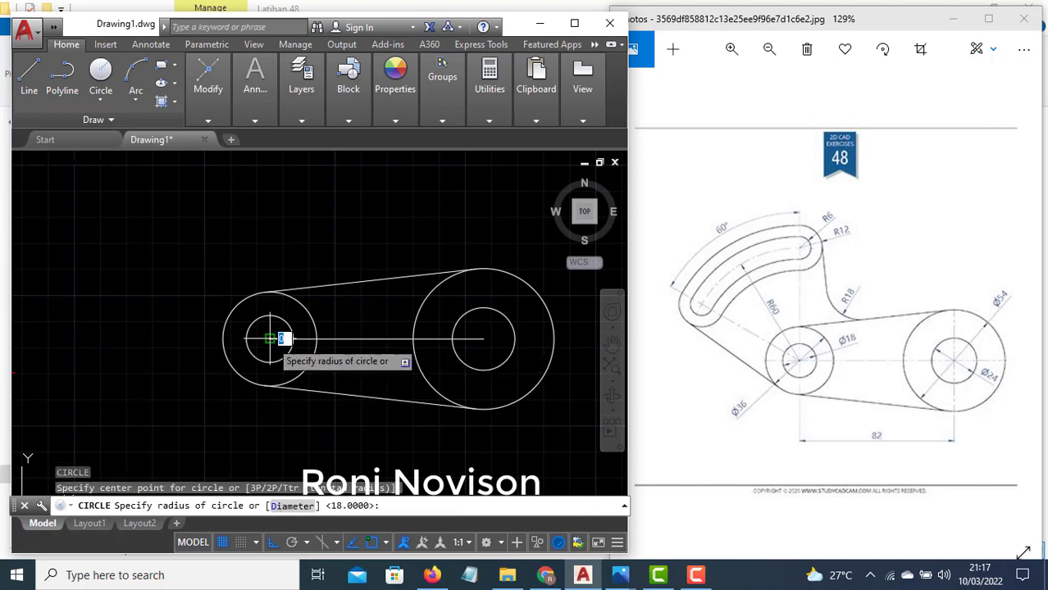
{"action": "type", "text": "60"}
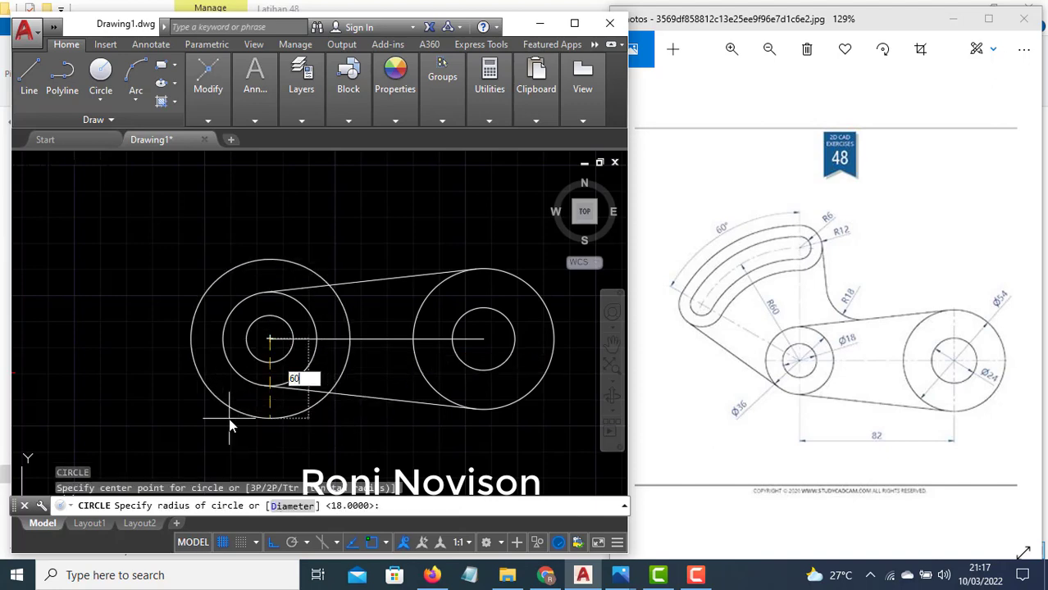
{"action": "key", "text": "Return"}
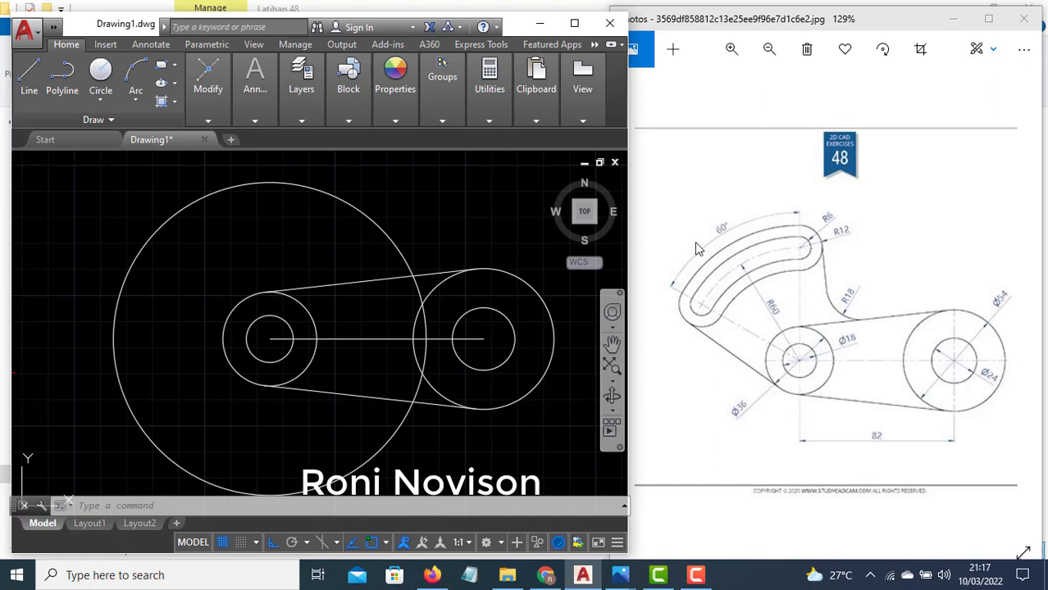
Step: Draw a vertical line from the small hub's centre to the top quadrant of the 60-radius circle
{"action": "type", "text": "L"}
{"action": "key", "text": "Return"}
{"action": "left_click", "coordinate": [270, 339]}
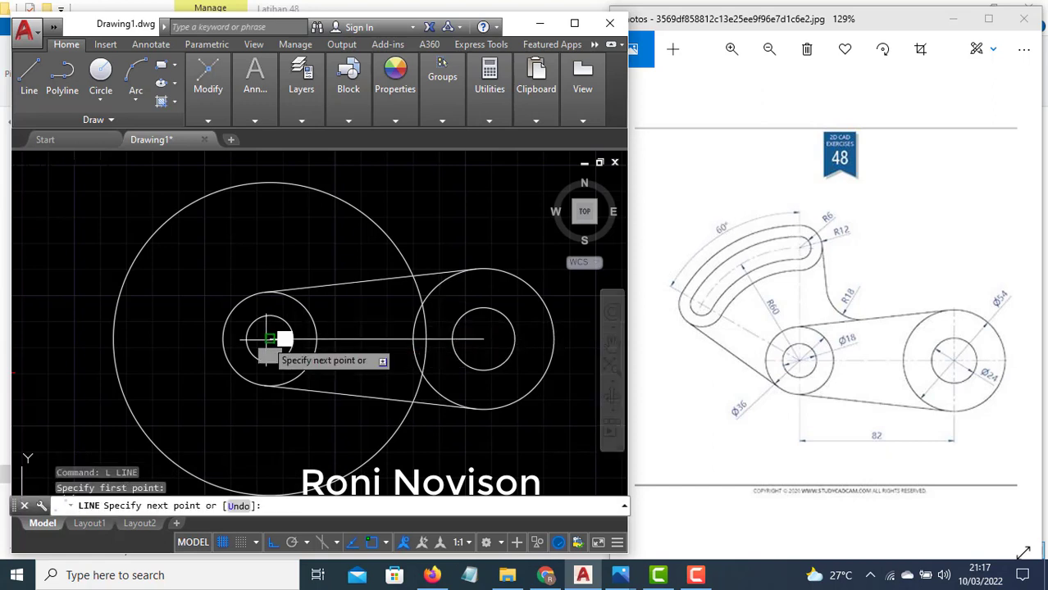
{"action": "left_click", "coordinate": [270, 182]}
{"action": "key", "text": "Return"}
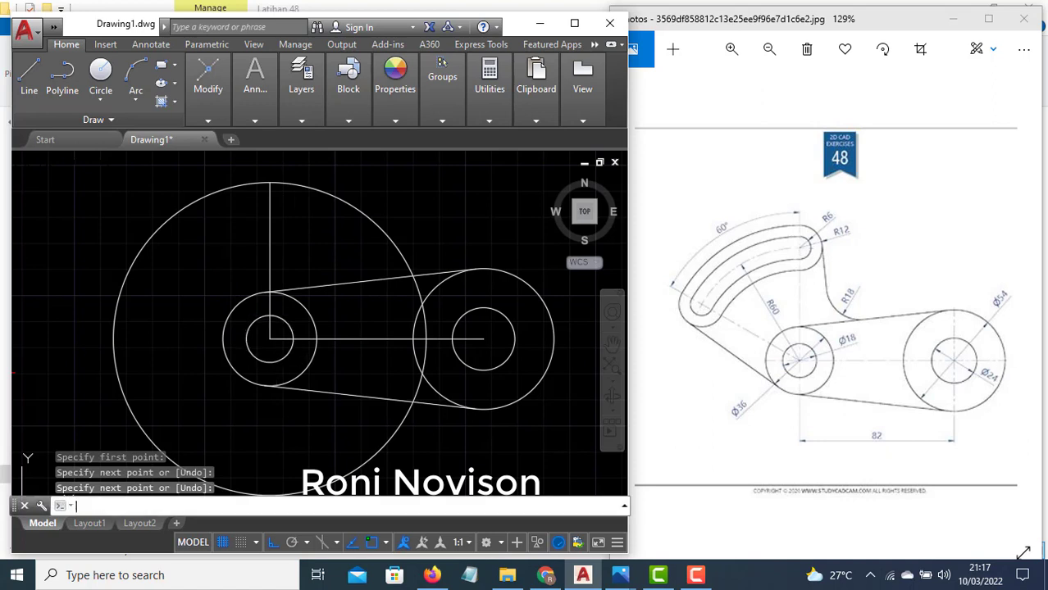
Step: Draw a line 60 long at 150° from the small hub's centre to the 60-radius circle
{"action": "key", "text": "Return"}
{"action": "left_click", "coordinate": [269, 338]}
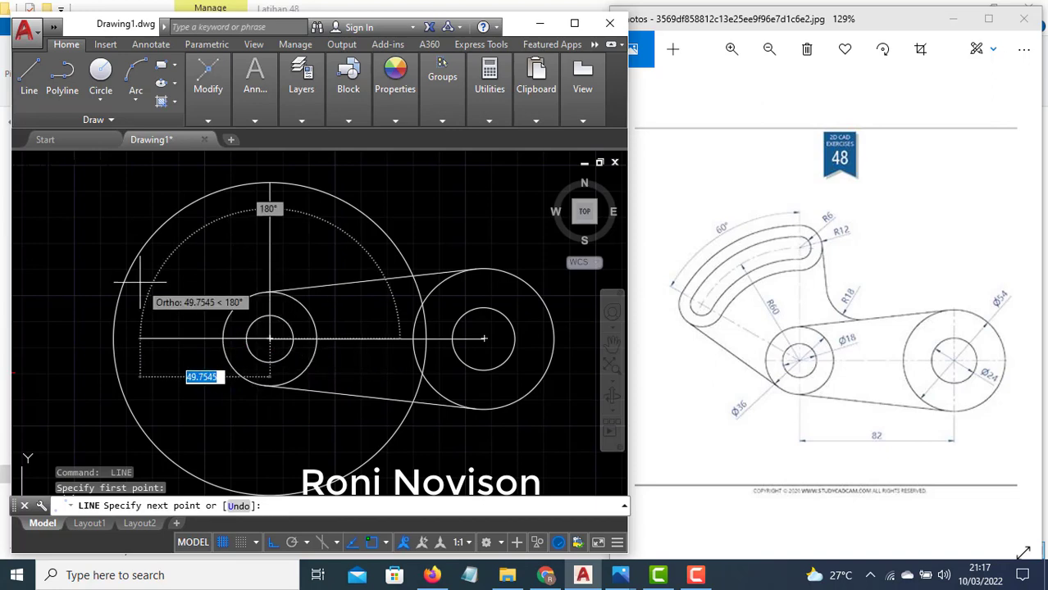
{"action": "key", "text": "shift"}
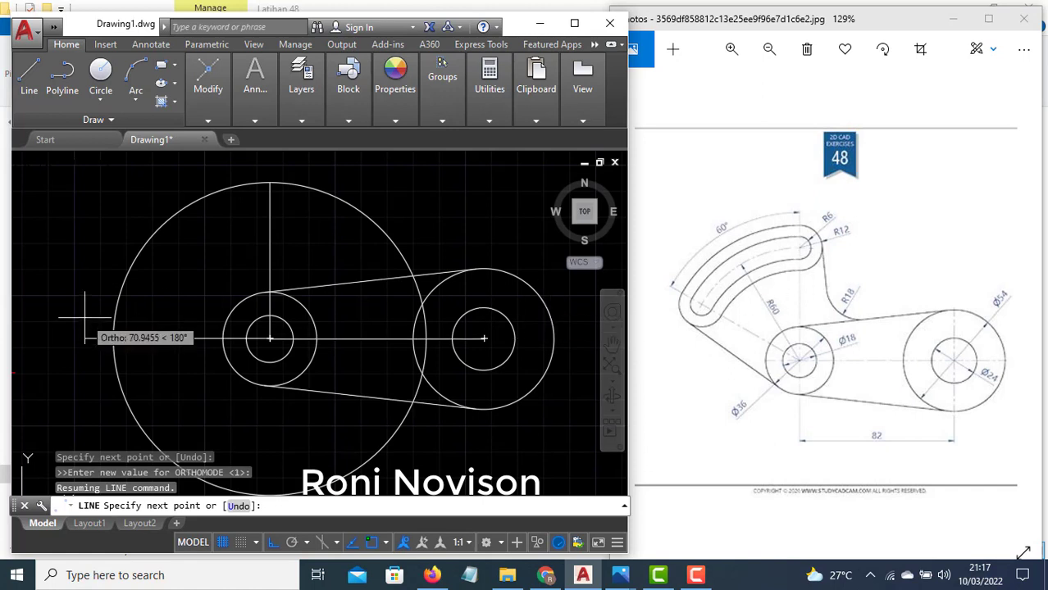
{"action": "type", "text": "0"}
{"action": "key", "text": "Return"}
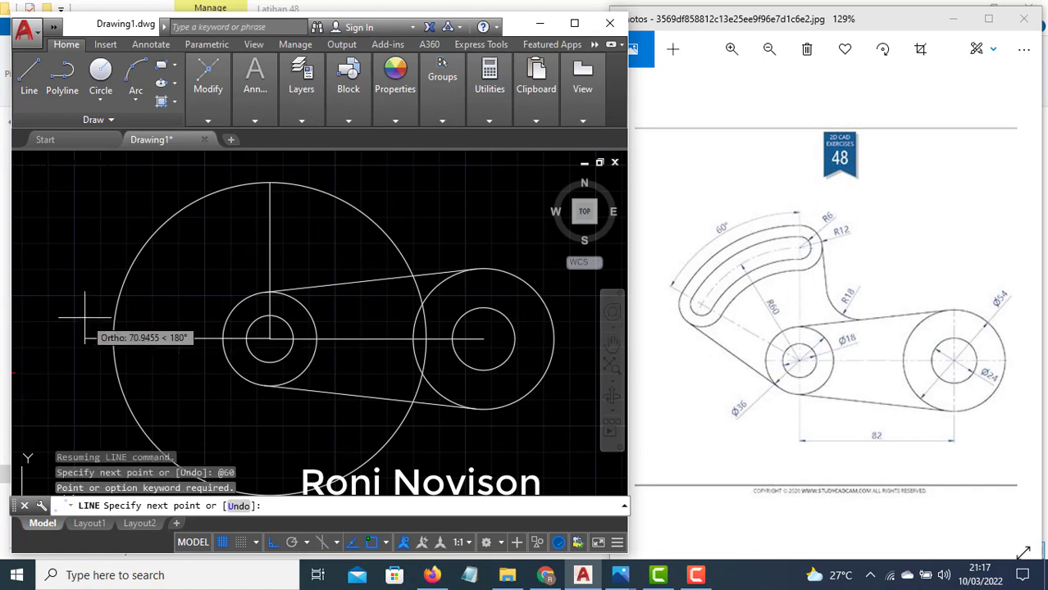
{"action": "type", "text": "<150"}
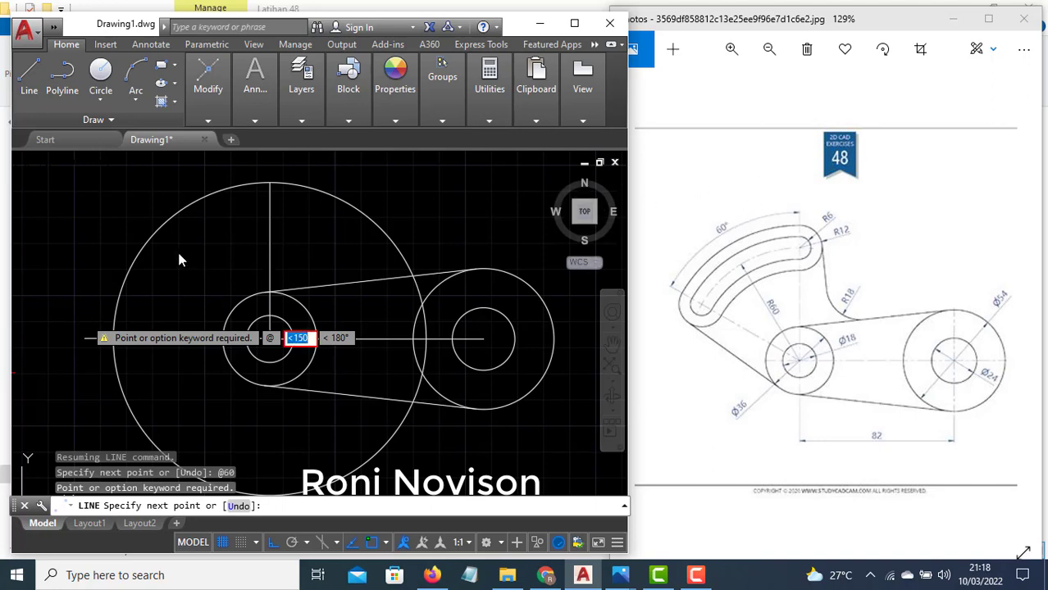
{"action": "key", "text": "BackSpace"}
{"action": "type", "text": "60"}
{"action": "key", "text": "Return"}
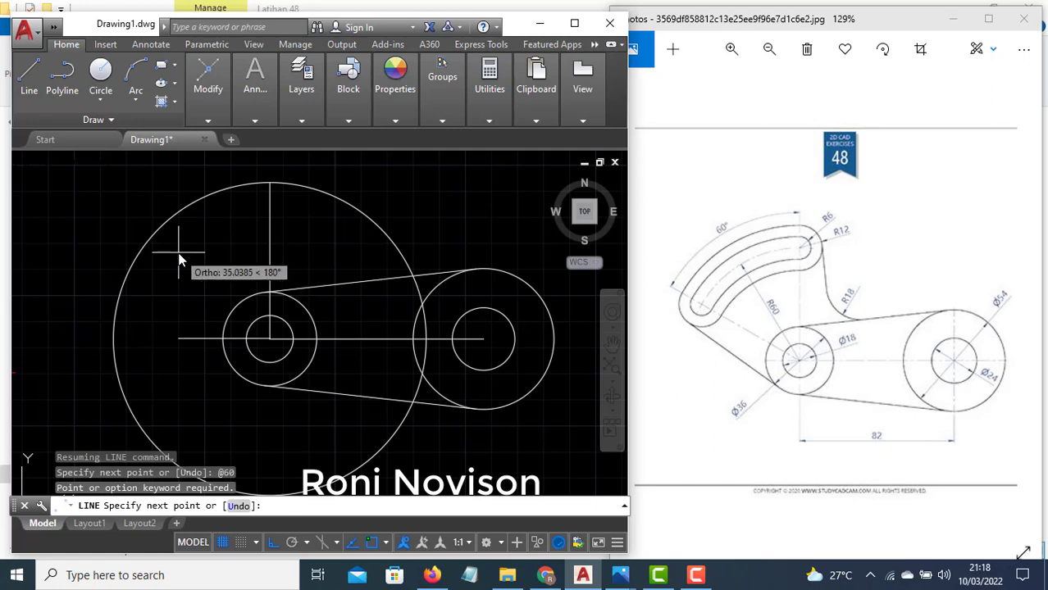
{"action": "type", "text": "150"}
{"action": "key", "text": "Return"}
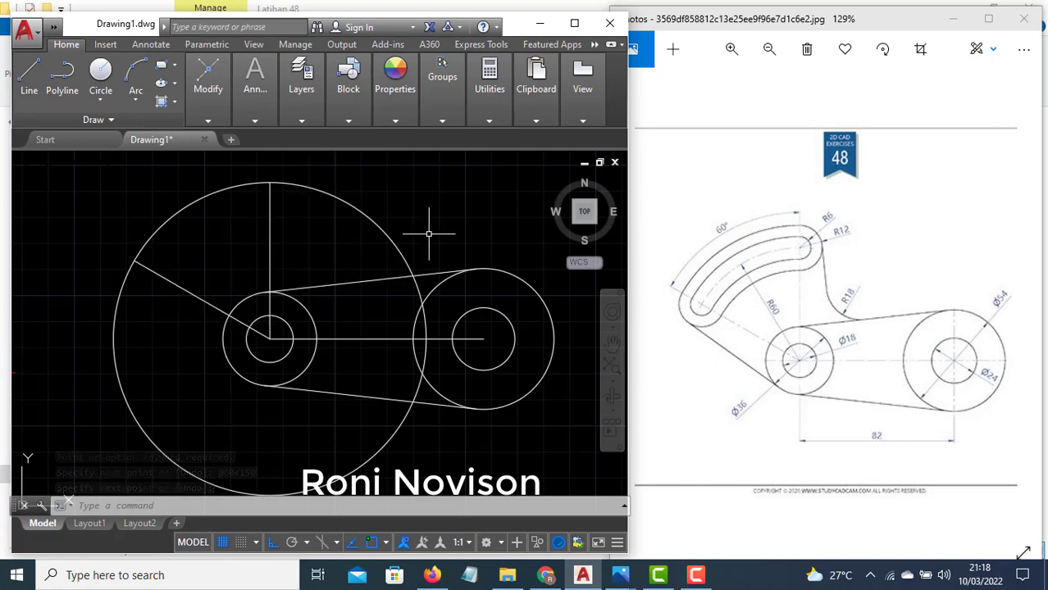
Step: Trim the 60-radius circle to the arc between the vertical and 150° lines and erase its leftover piece near the large hub
{"action": "type", "text": "tr"}
{"action": "key", "text": "Return"}
{"action": "key", "text": "Return"}
{"action": "left_click", "coordinate": [360, 212]}
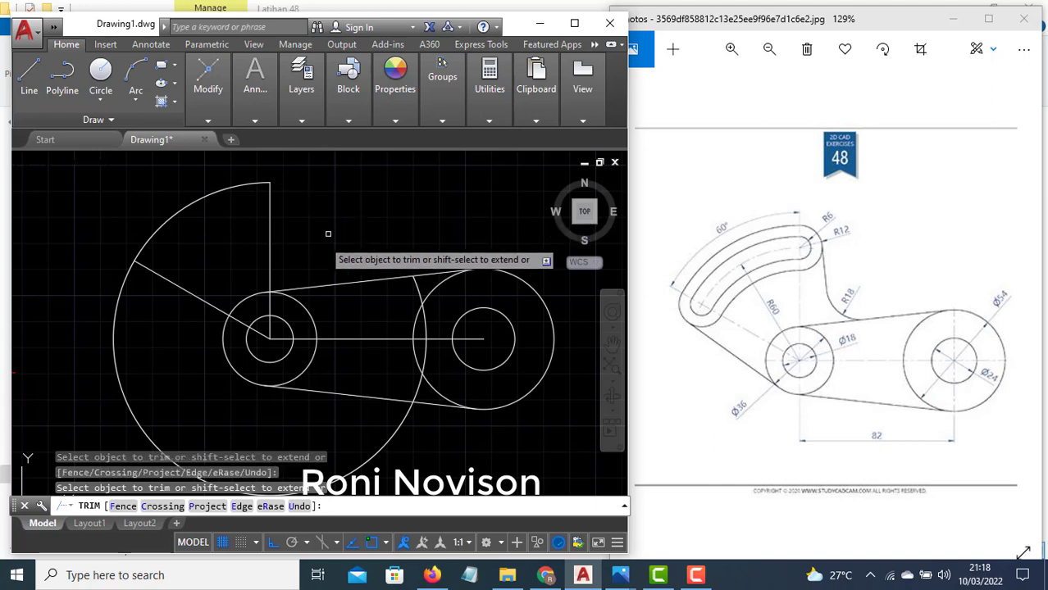
{"action": "left_click", "coordinate": [123, 283]}
{"action": "key", "text": "Escape"}
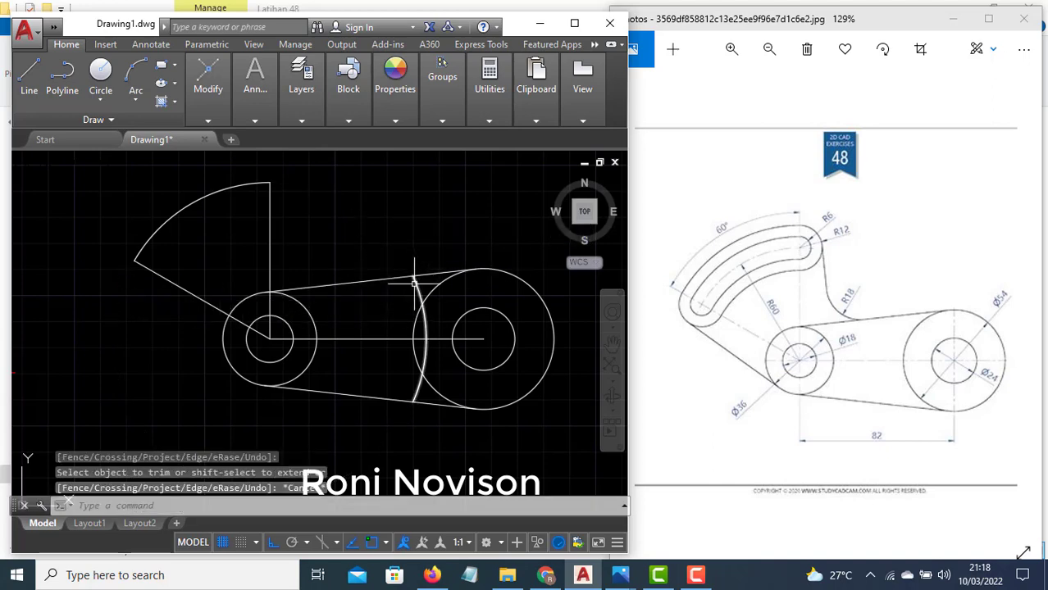
{"action": "left_click", "coordinate": [414, 283]}
{"action": "key", "text": "Return"}
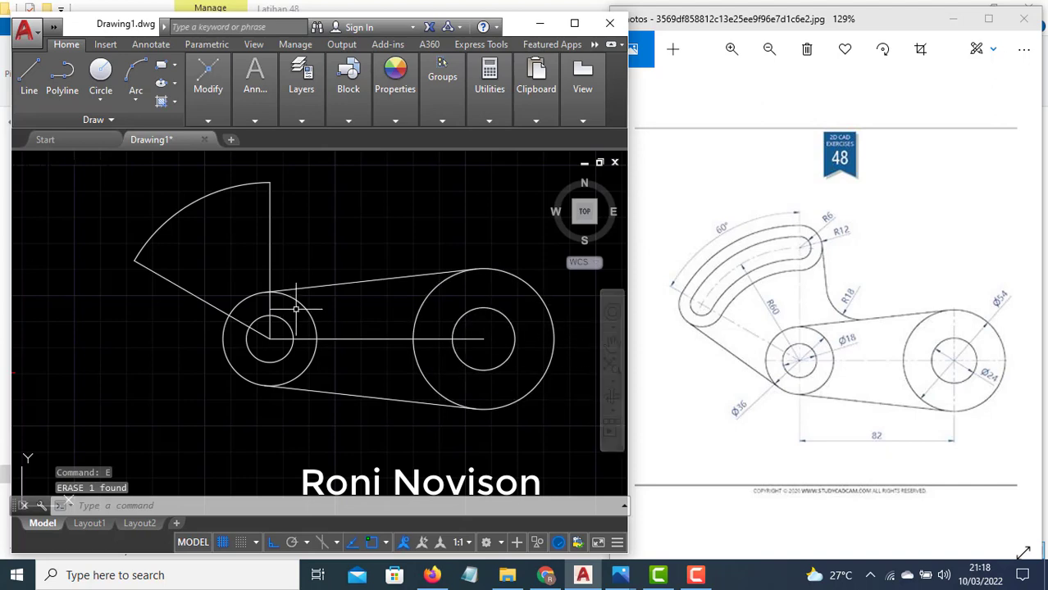
Step: Draw a circle of radius 6 centred on the upper end of the 60-radius arc
{"action": "scroll", "coordinate": [311, 243], "scroll_direction": "up", "scroll_amount": 1}
{"action": "scroll", "coordinate": [310, 247], "scroll_direction": "down", "scroll_amount": 3}
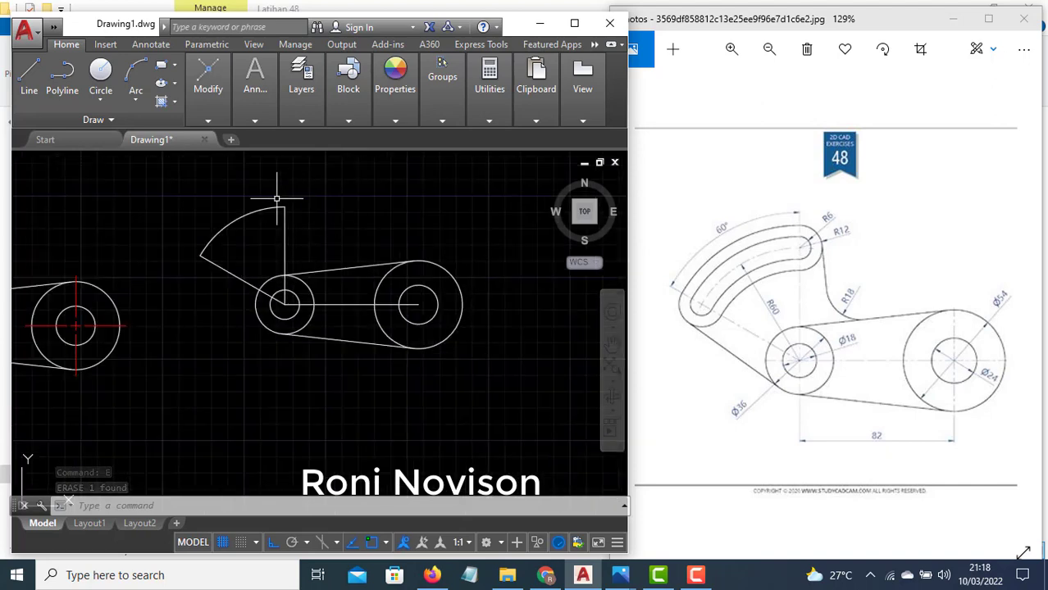
{"action": "scroll", "coordinate": [276, 198], "scroll_direction": "up", "scroll_amount": 2}
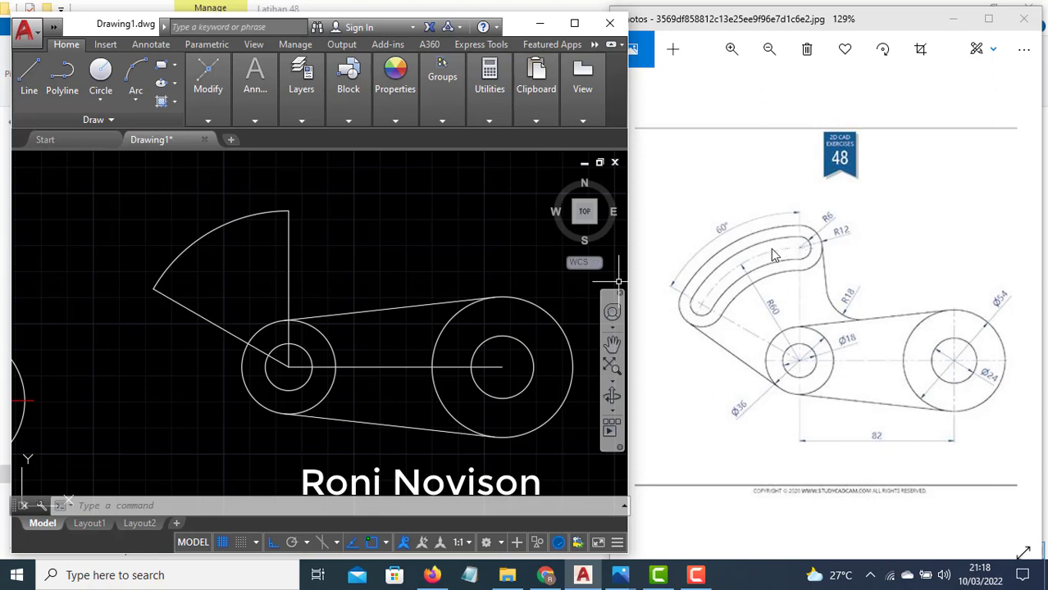
{"action": "type", "text": "c"}
{"action": "key", "text": "Return"}
{"action": "left_click", "coordinate": [289, 212]}
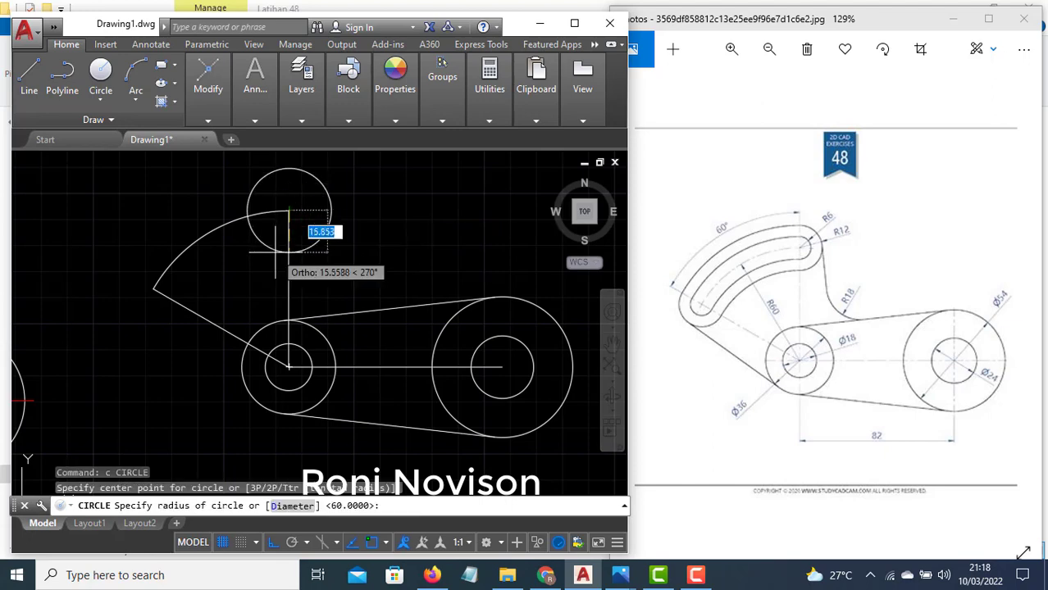
{"action": "type", "text": "6"}
{"action": "key", "text": "Return"}
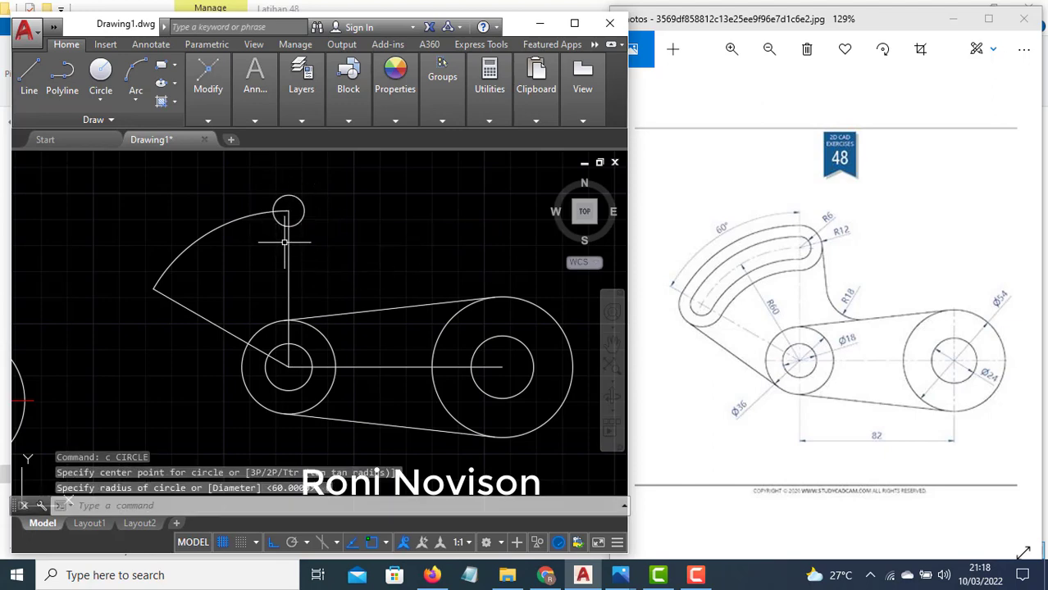
Step: Draw a concentric circle of radius 12 around the 6-radius circle
{"action": "key", "text": "Return"}
{"action": "left_click", "coordinate": [287, 212]}
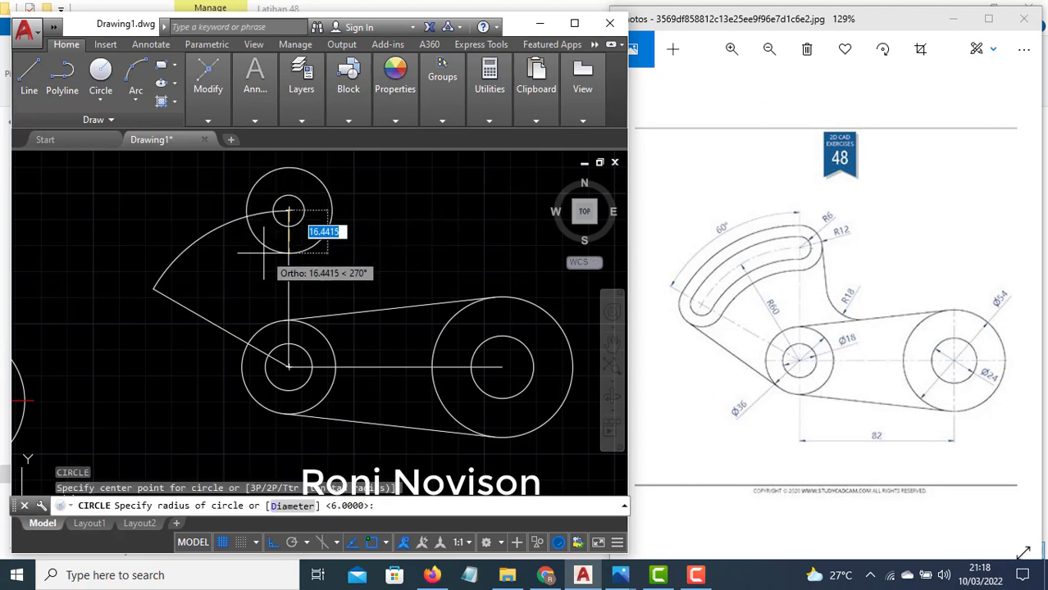
{"action": "type", "text": "12"}
{"action": "key", "text": "Return"}
Step: Copy the 6- and 12-radius circles from the arc's upper end to its lower end, using their centre as base point
{"action": "left_click", "coordinate": [333, 235]}
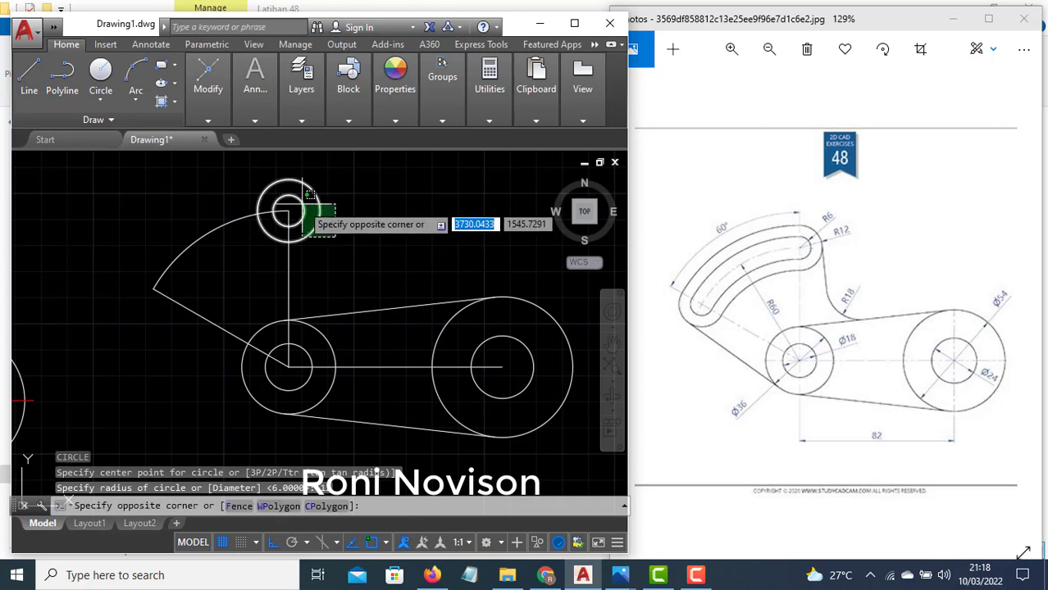
{"action": "left_click", "coordinate": [303, 197]}
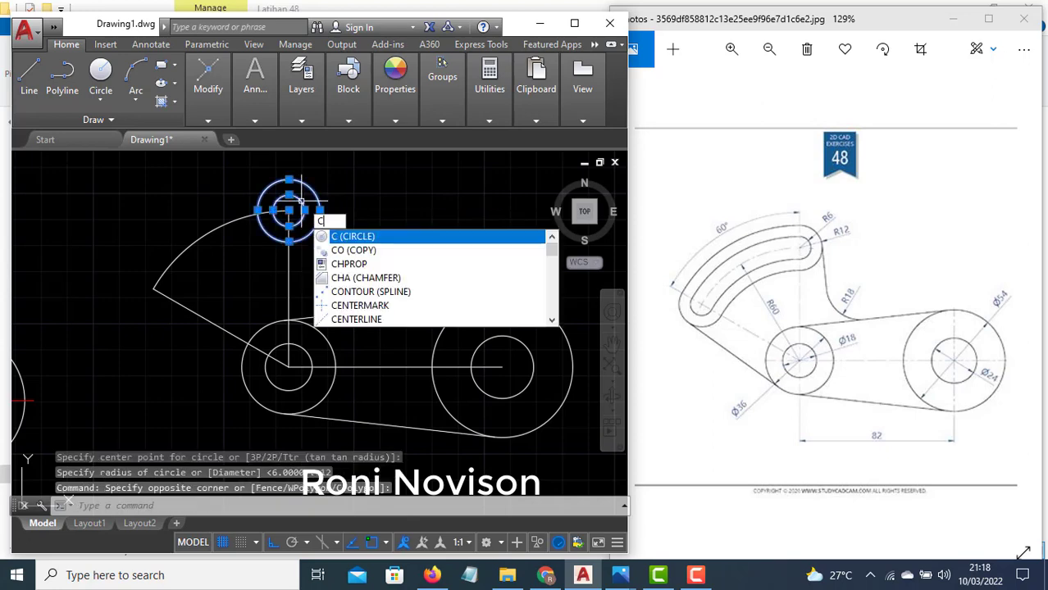
{"action": "key", "text": "Return"}
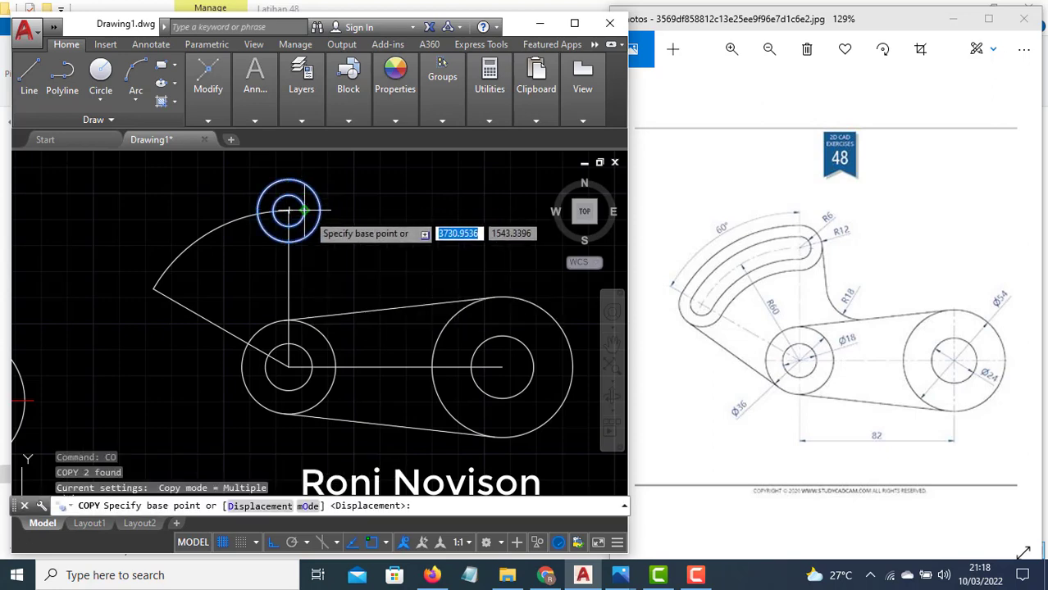
{"action": "left_click", "coordinate": [288, 211]}
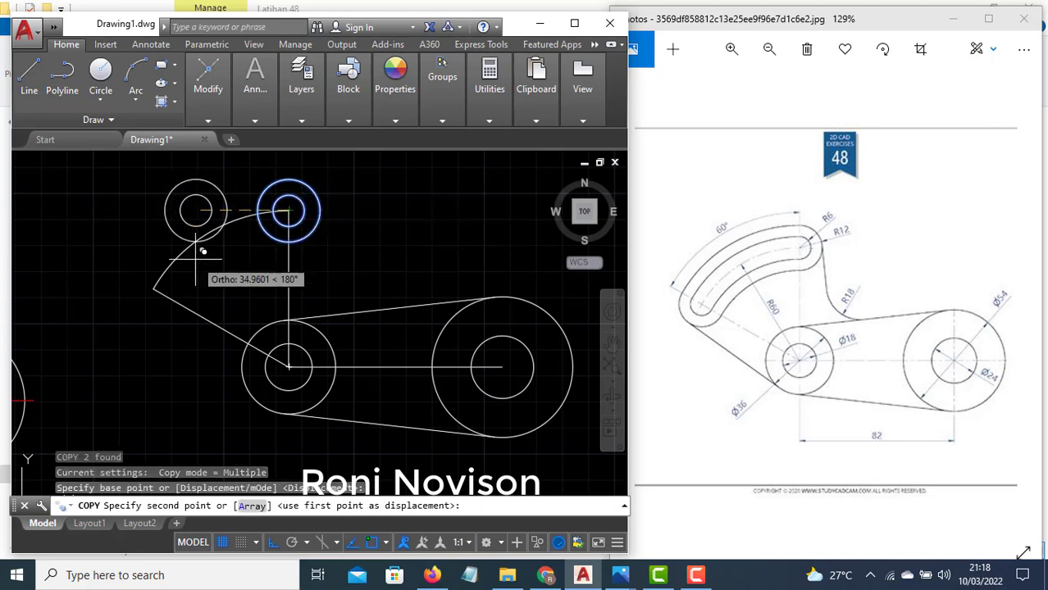
{"action": "left_click", "coordinate": [154, 289]}
{"action": "key", "text": "Return"}
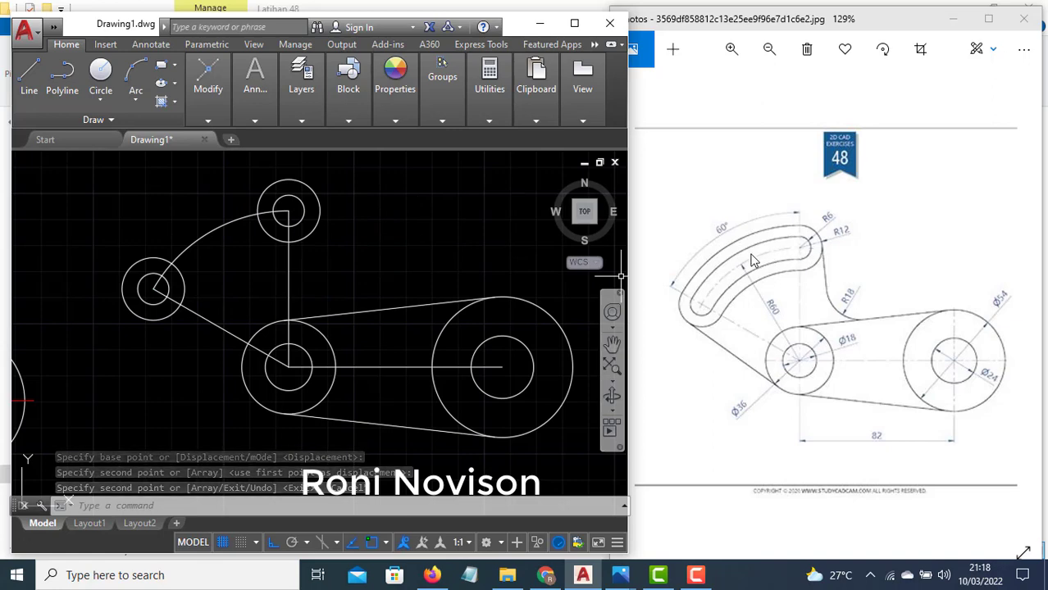
Step: Offset the 60-radius arc outward by 6, and offset the resulting arc outward by 6 again
{"action": "type", "text": "off"}
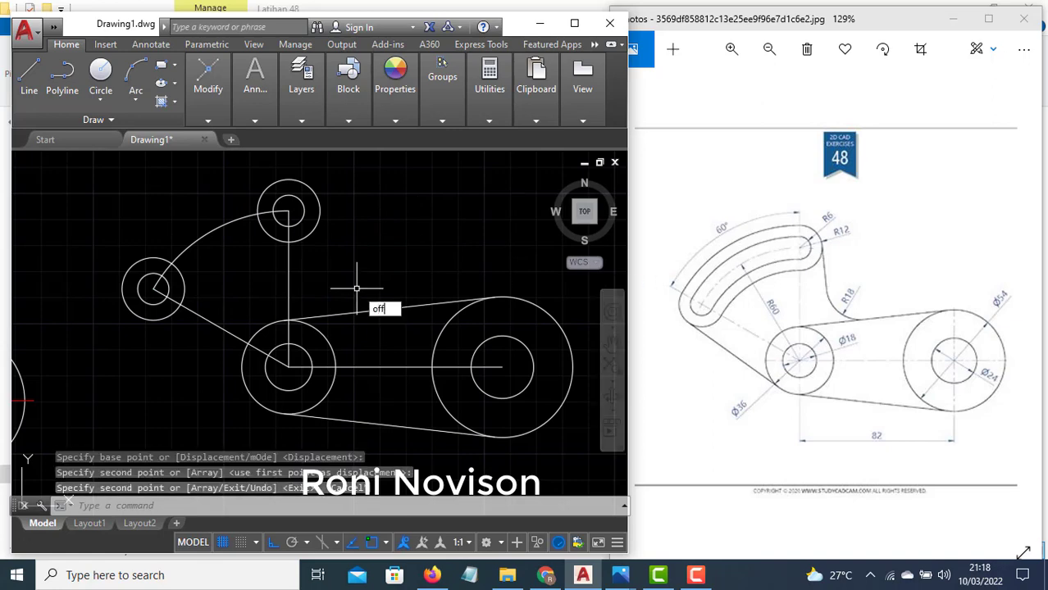
{"action": "type", "text": "set"}
{"action": "key", "text": "Return"}
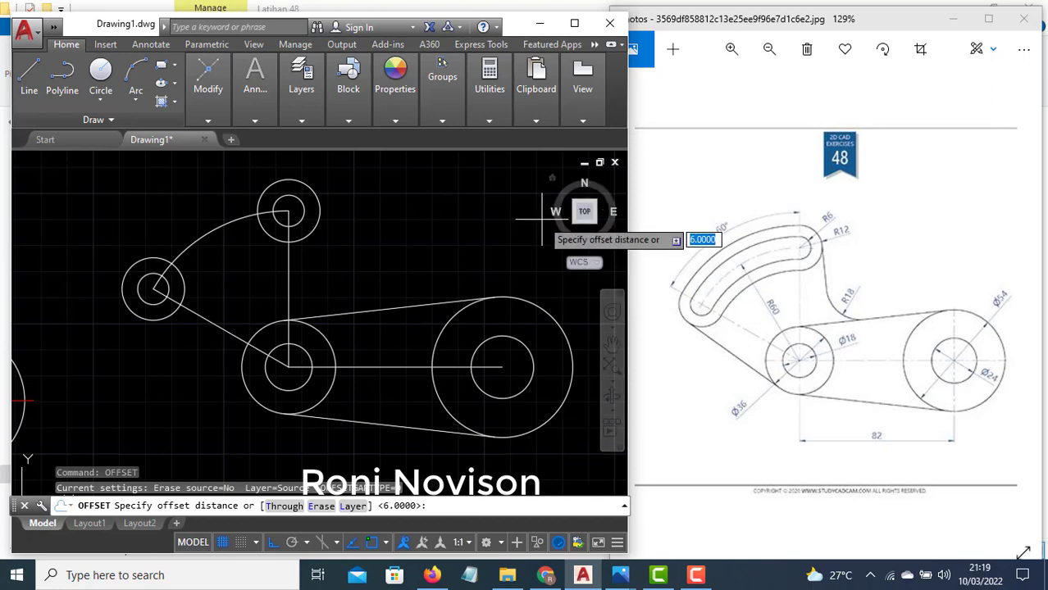
{"action": "key", "text": "Return"}
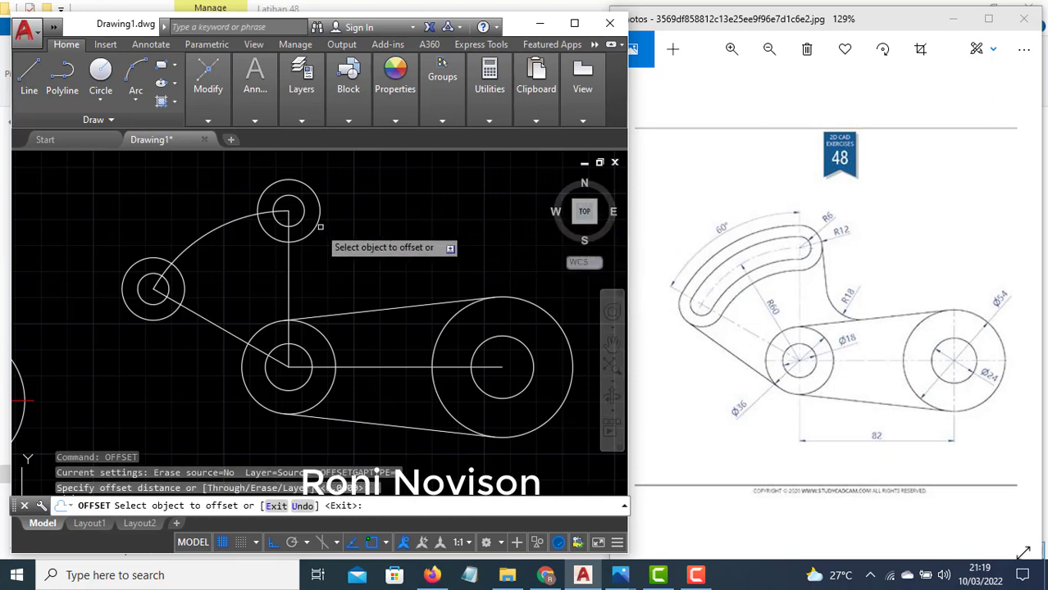
{"action": "left_click", "coordinate": [227, 223]}
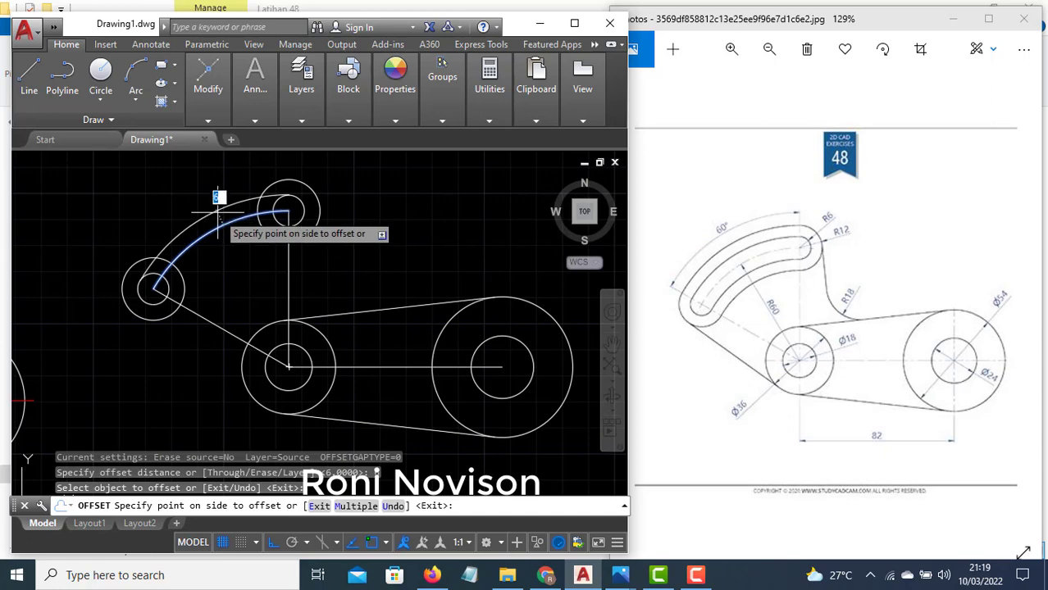
{"action": "left_click", "coordinate": [218, 197]}
{"action": "left_click", "coordinate": [216, 204]}
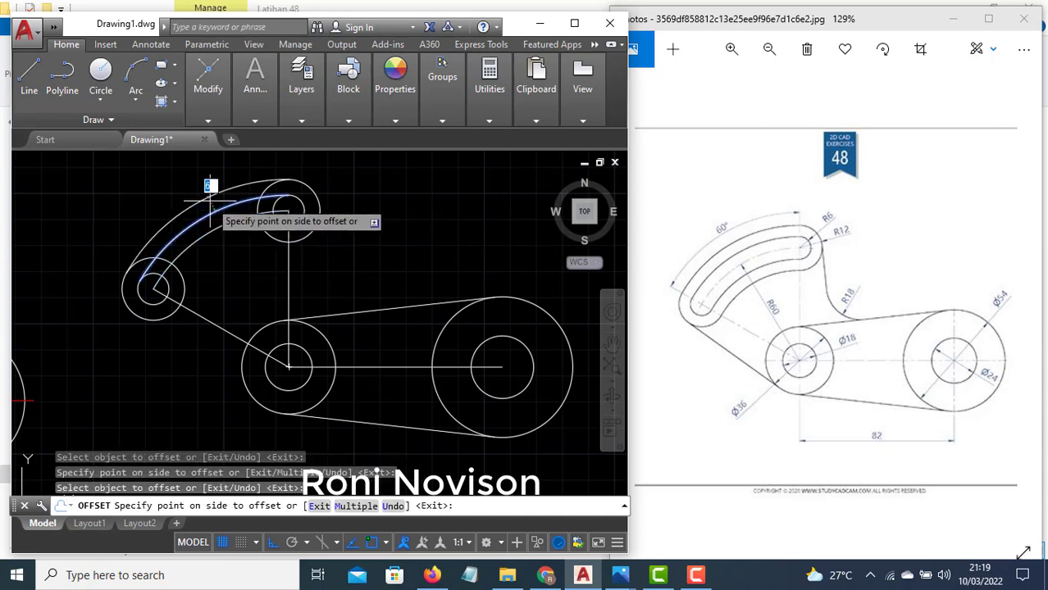
{"action": "left_click", "coordinate": [210, 183]}
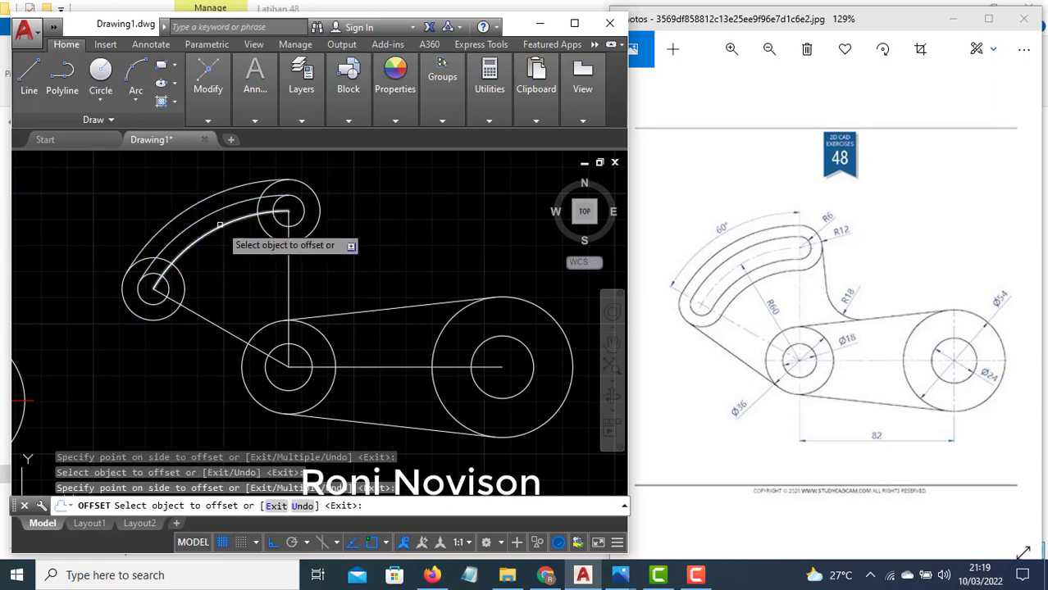
Step: Offset the 60-radius arc inward by 6, and offset the resulting arc inward by 6 again
{"action": "left_click", "coordinate": [223, 229]}
{"action": "left_click", "coordinate": [225, 238]}
{"action": "left_click", "coordinate": [226, 237]}
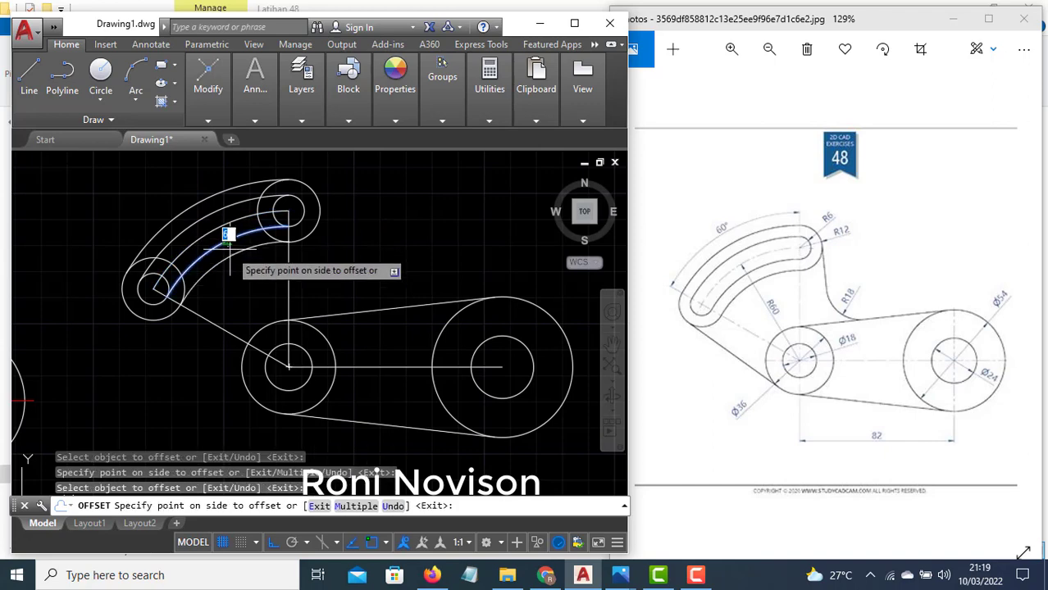
{"action": "left_click", "coordinate": [233, 259]}
{"action": "key", "text": "Escape"}
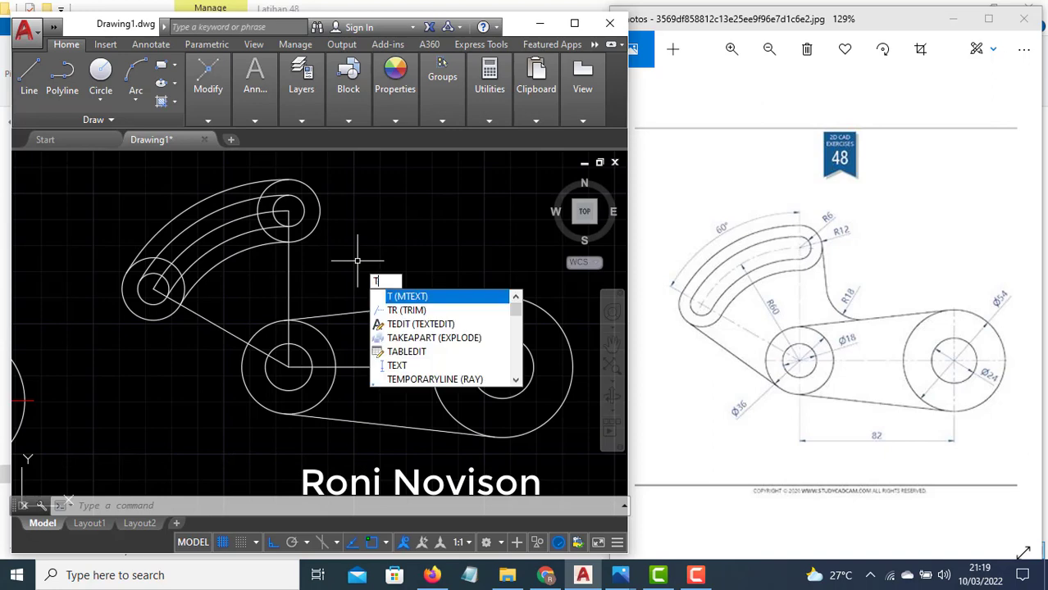
Step: Trim the inner halves of the 6- and 12-radius circles at both arc ends, leaving two nested curved slot outlines
{"action": "type", "text": "r"}
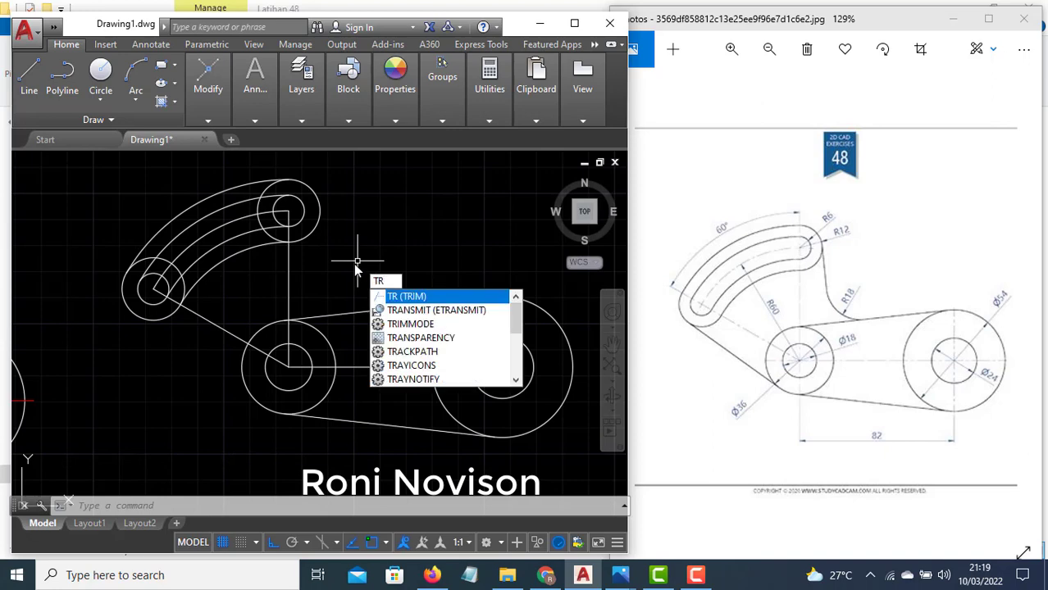
{"action": "key", "text": "Return"}
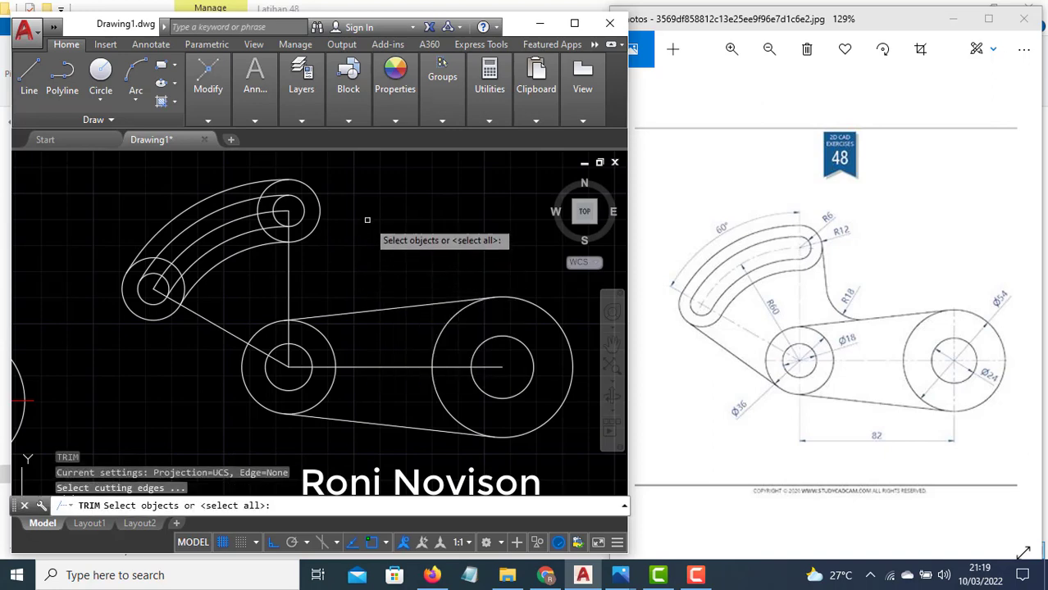
{"action": "key", "text": "Return"}
{"action": "left_click", "coordinate": [274, 187]}
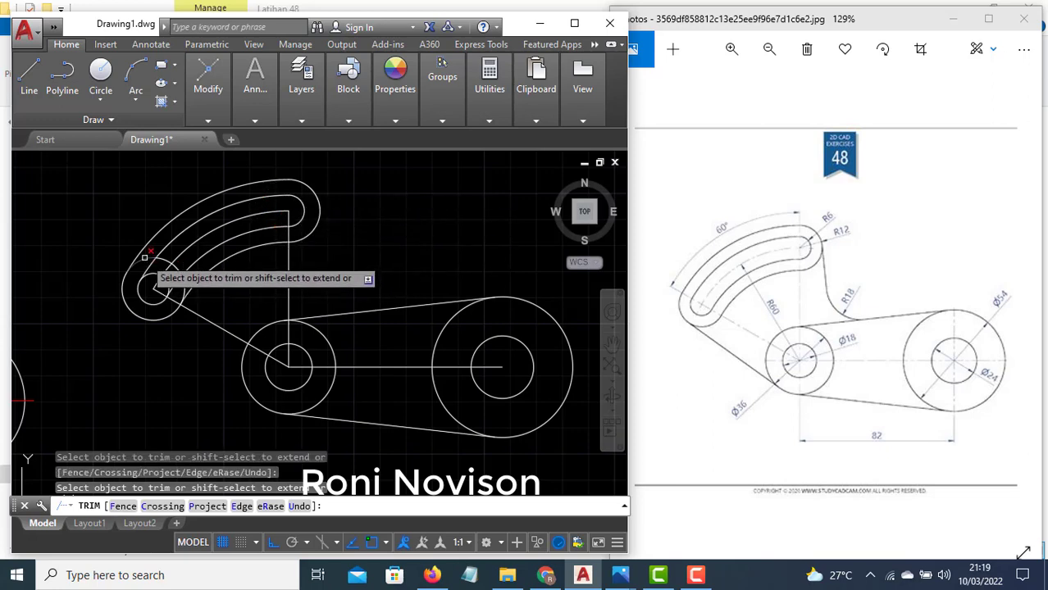
{"action": "left_click", "coordinate": [177, 268]}
{"action": "left_click", "coordinate": [182, 278]}
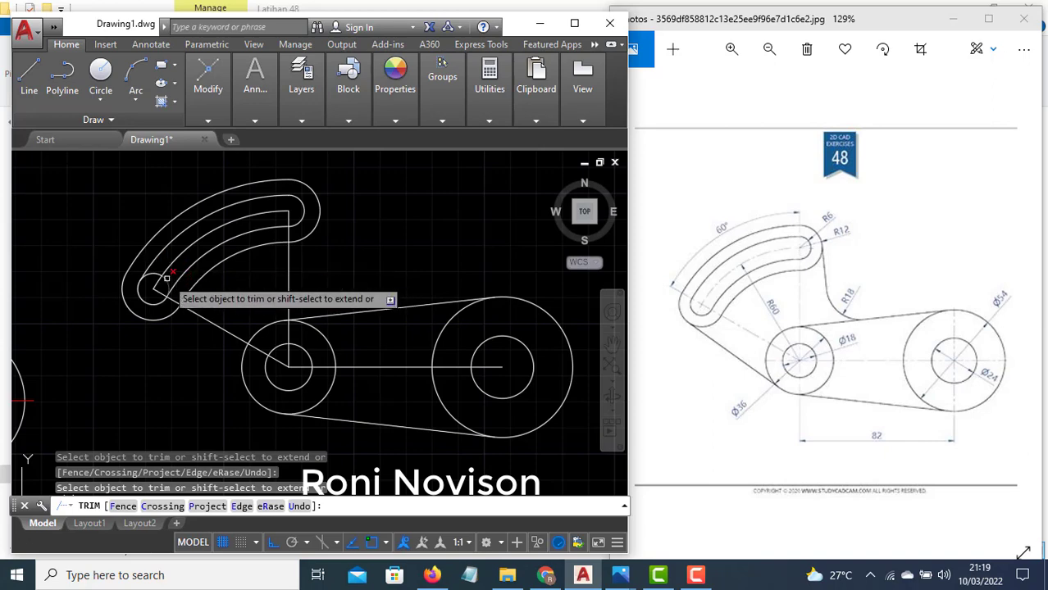
{"action": "left_click", "coordinate": [155, 273]}
{"action": "left_click", "coordinate": [163, 280]}
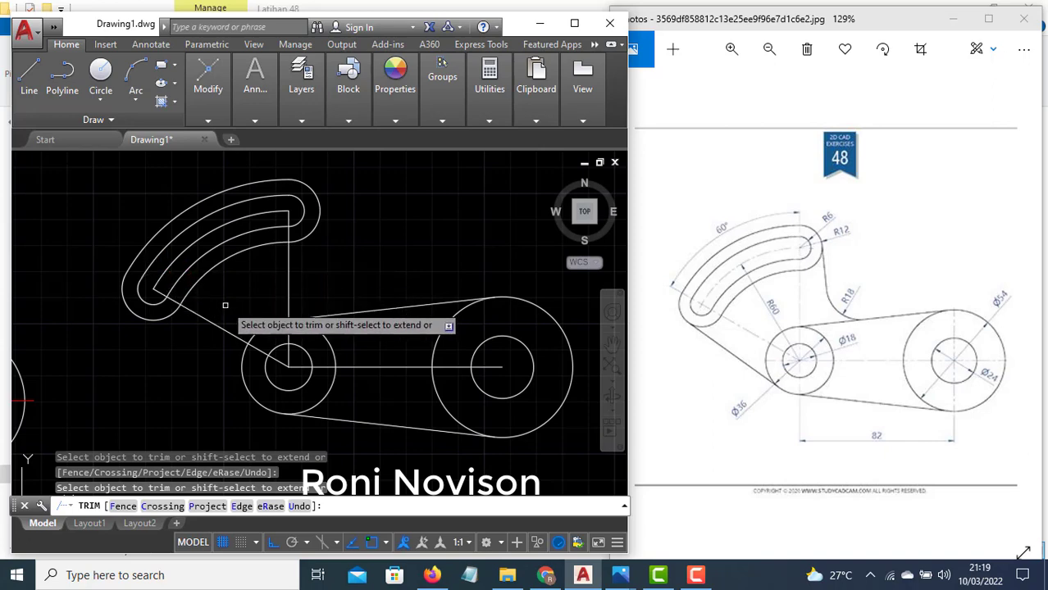
{"action": "key", "text": "Escape"}
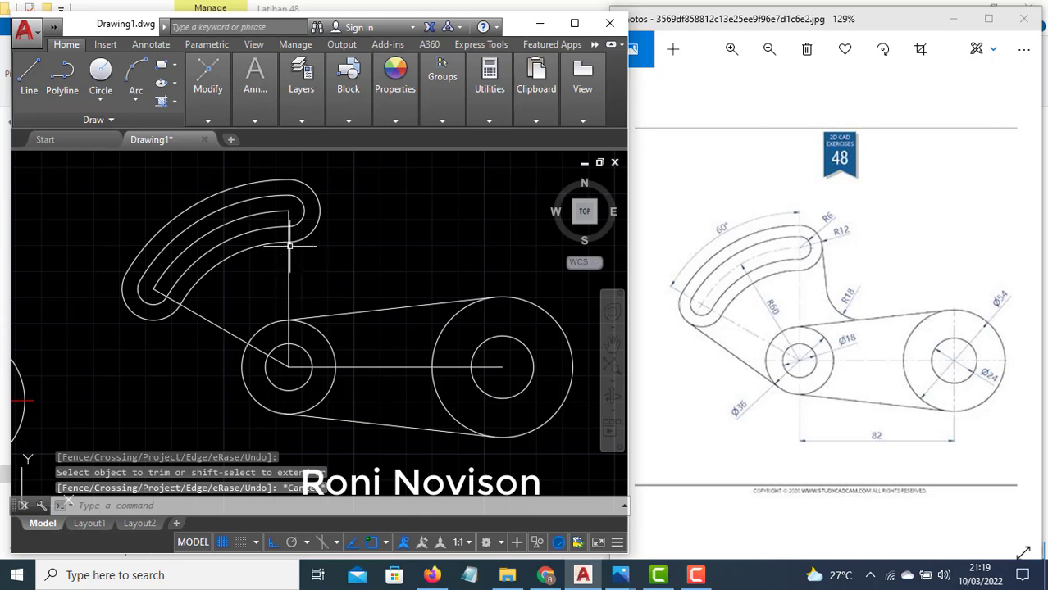
Step: Set the 60-radius middle arc to linetype CENTER2 and colour red
{"action": "left_click", "coordinate": [232, 228]}
{"action": "left_click", "coordinate": [224, 224]}
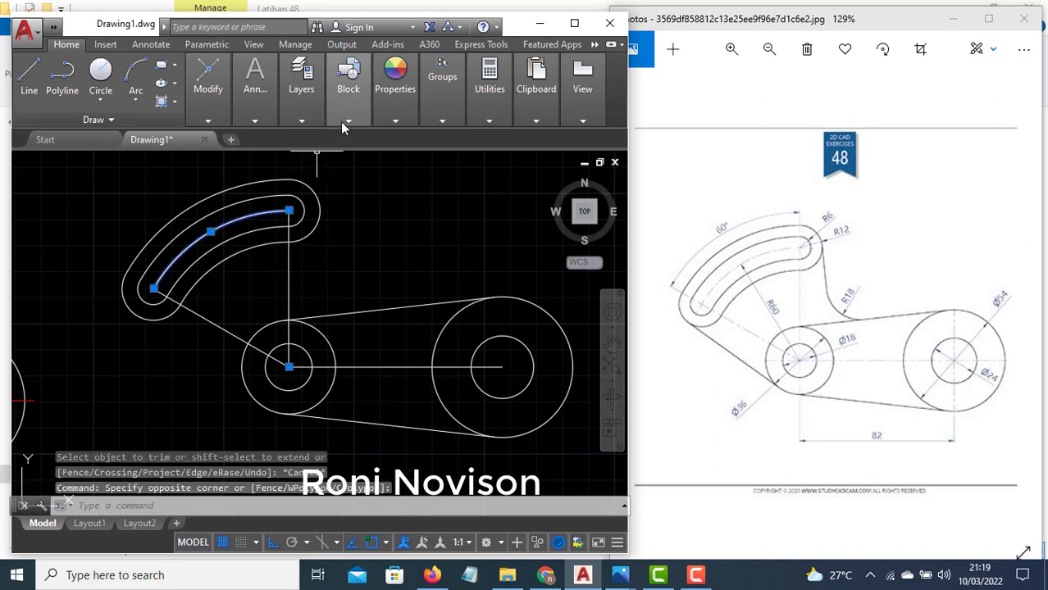
{"action": "mouse_move", "coordinate": [395, 78]}
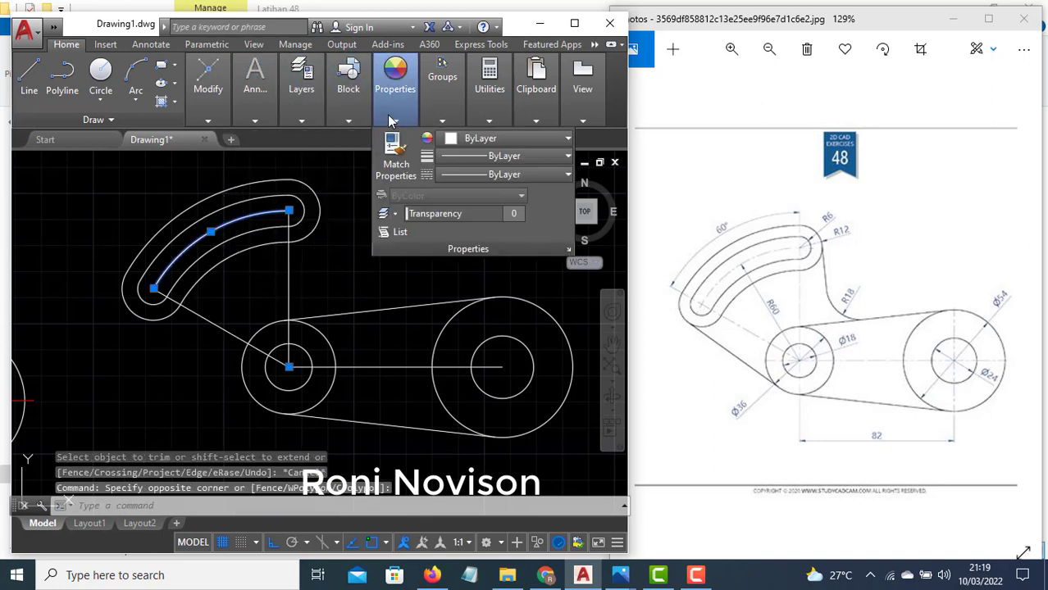
{"action": "left_click", "coordinate": [476, 174]}
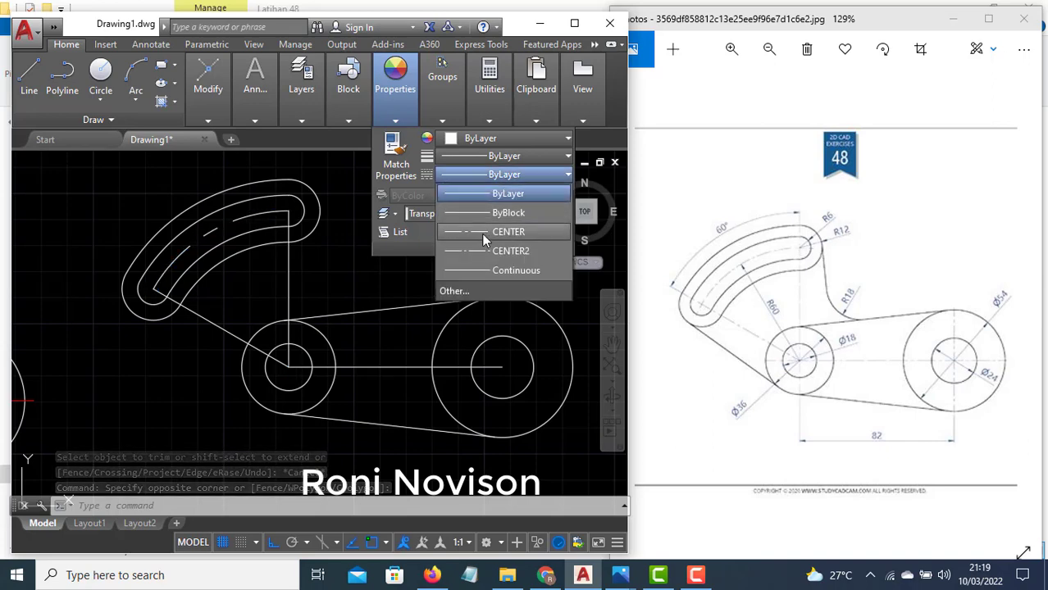
{"action": "left_click", "coordinate": [476, 252]}
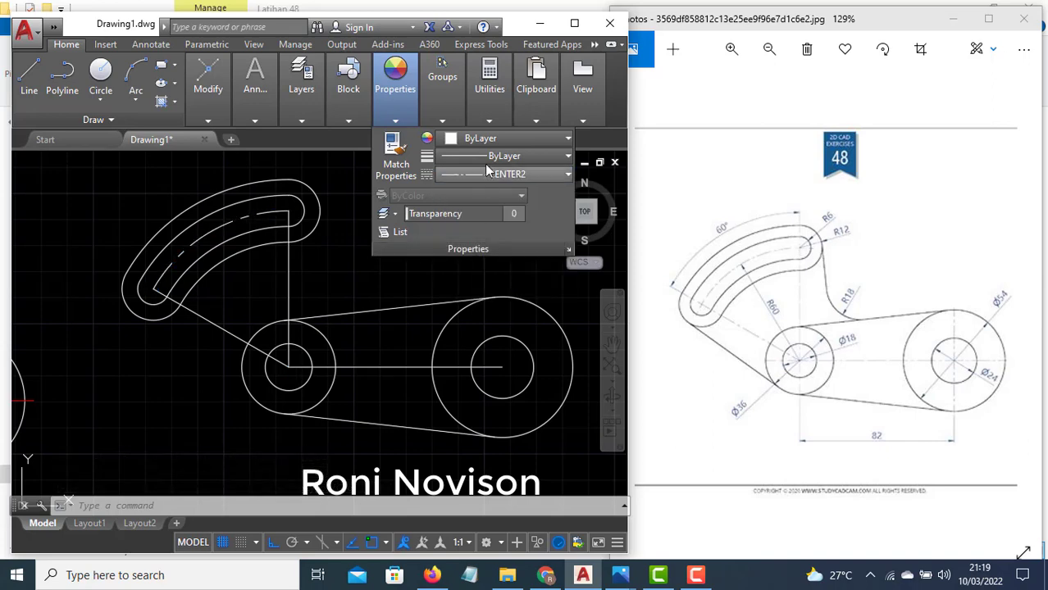
{"action": "left_click", "coordinate": [471, 141]}
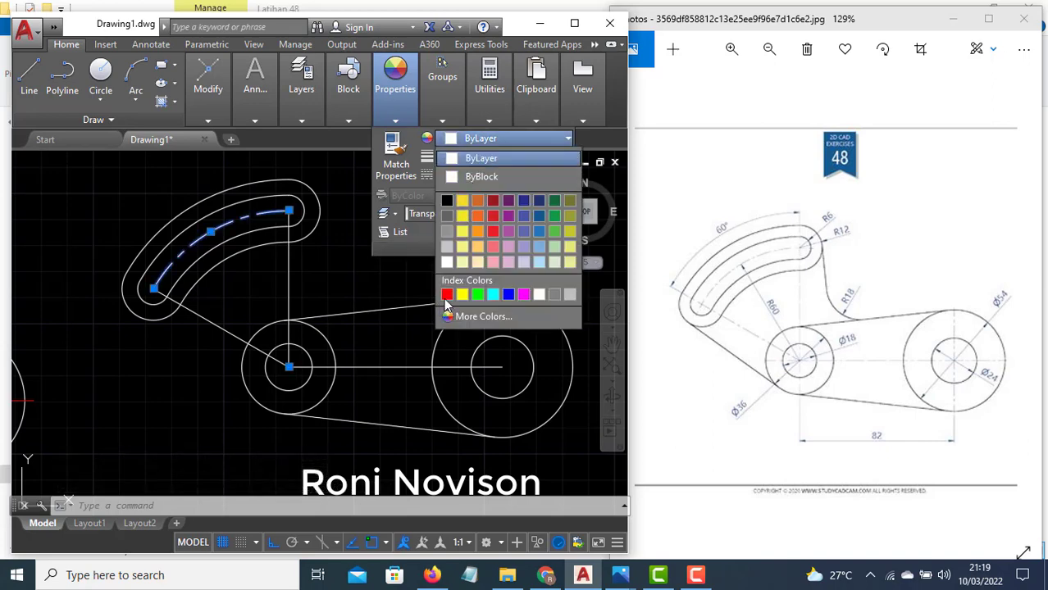
{"action": "left_click", "coordinate": [446, 295]}
{"action": "key", "text": "Escape"}
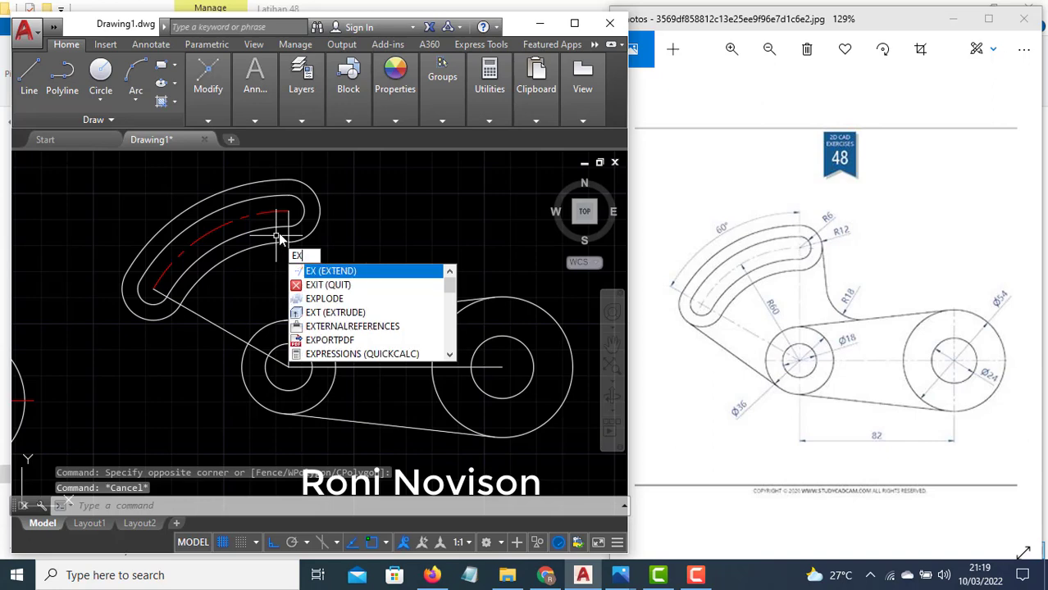
Step: Extend both ends of the red centre arc to the outer slot outline
{"action": "key", "text": "Return"}
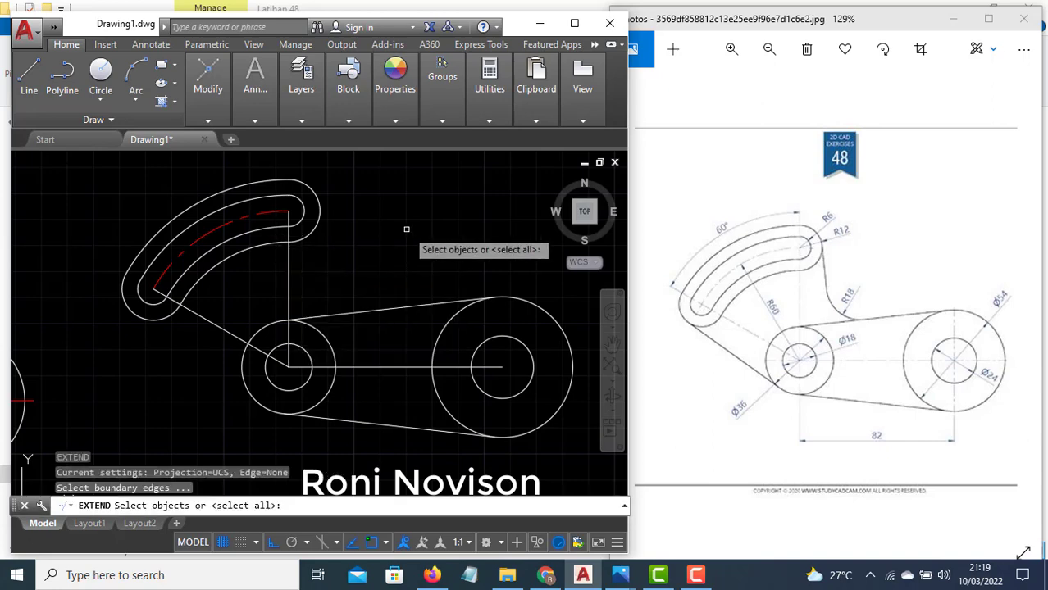
{"action": "key", "text": "Return"}
{"action": "left_click", "coordinate": [286, 214]}
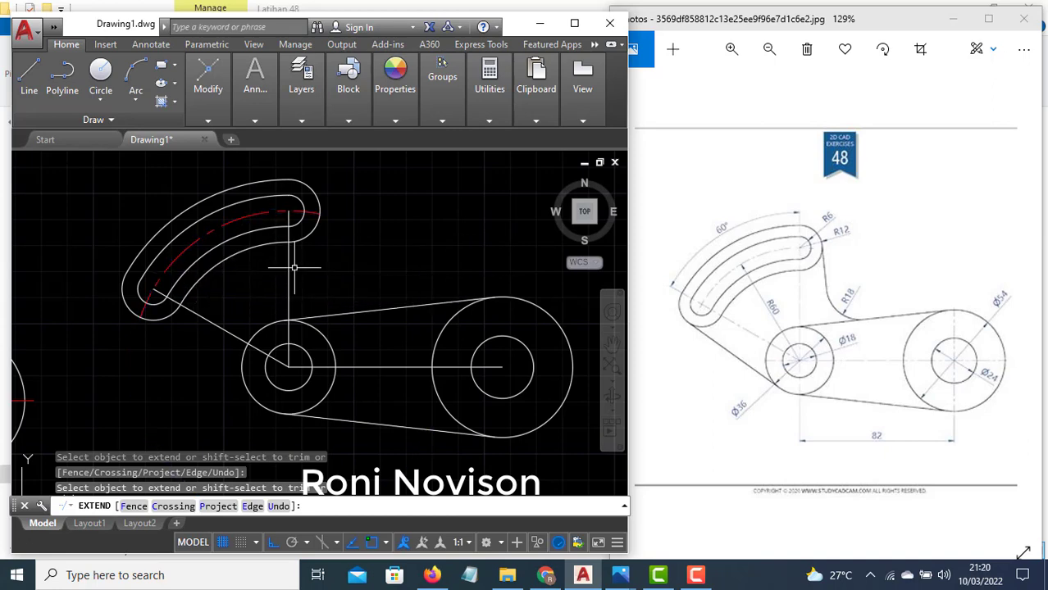
{"action": "key", "text": "Escape"}
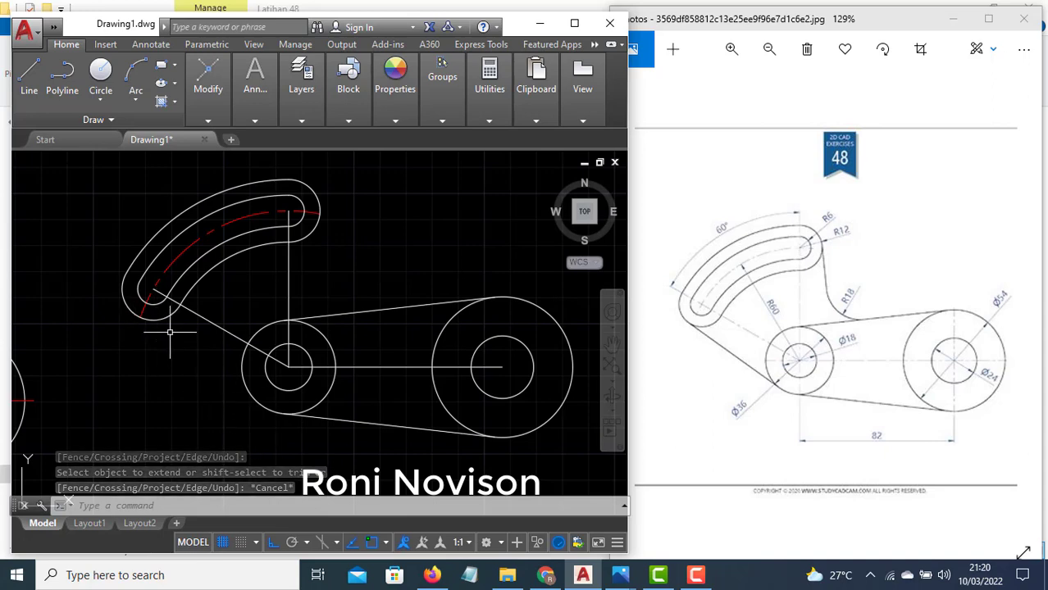
Step: Draw a line tangent to the slot arm's lower rounded end and to the small hub's outer circle
{"action": "key", "text": "Return"}
{"action": "type", "text": "t"}
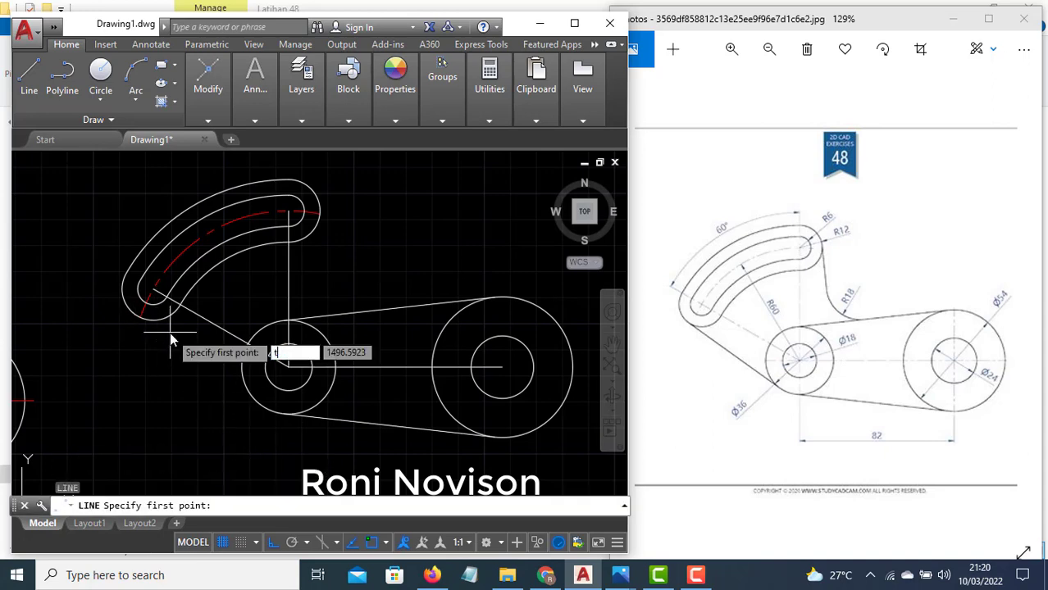
{"action": "type", "text": "an"}
{"action": "key", "text": "Return"}
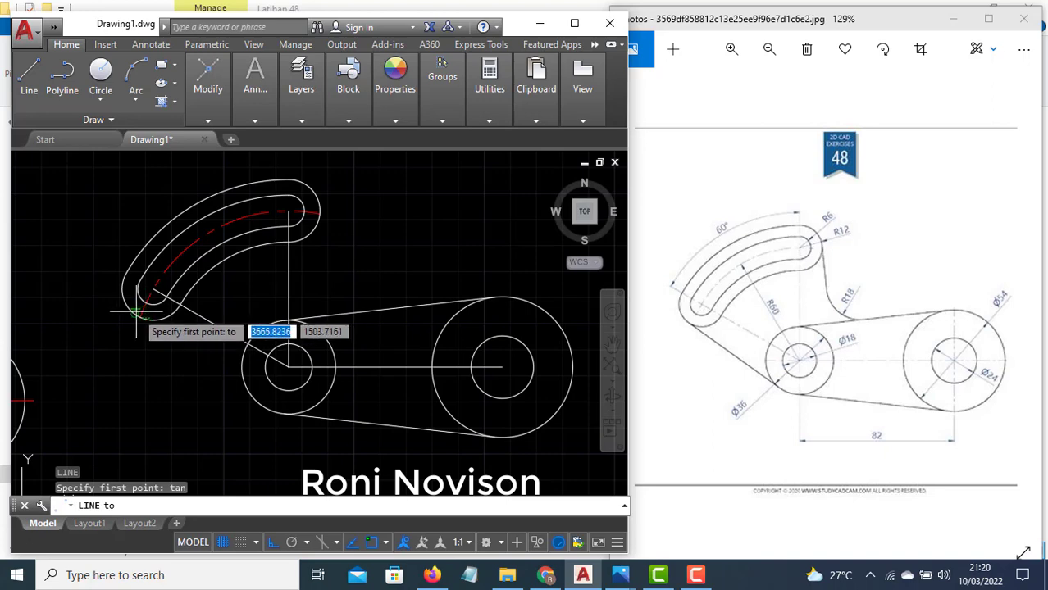
{"action": "left_click", "coordinate": [138, 308]}
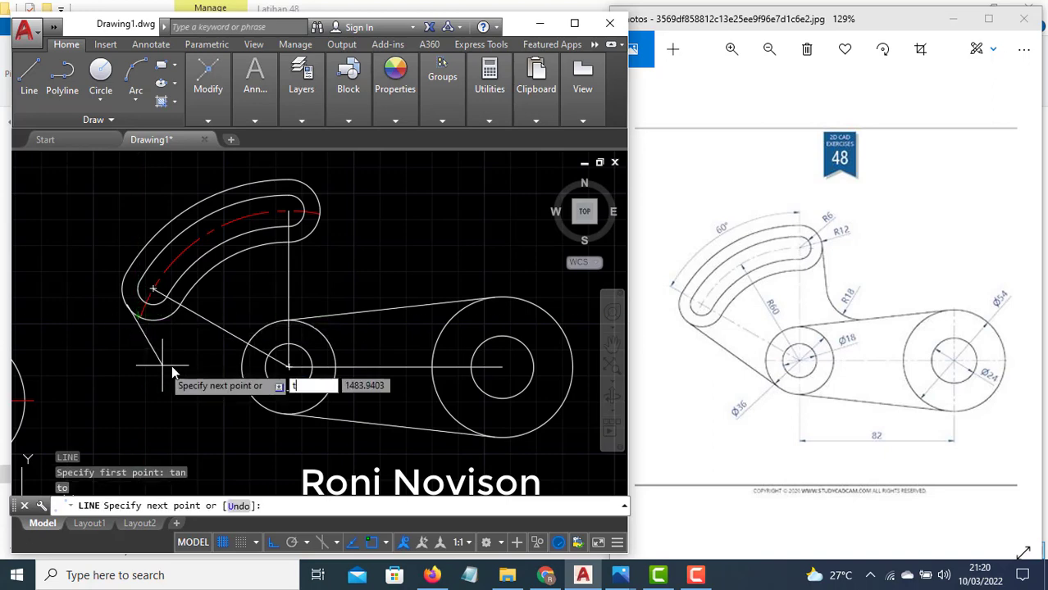
{"action": "type", "text": "tan"}
{"action": "key", "text": "Return"}
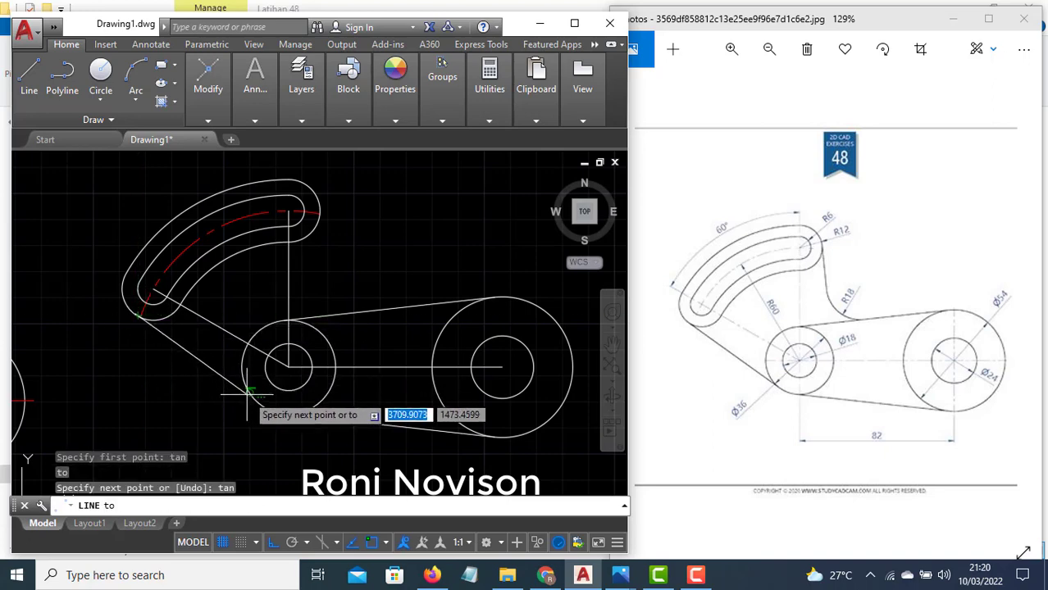
{"action": "left_click", "coordinate": [248, 394]}
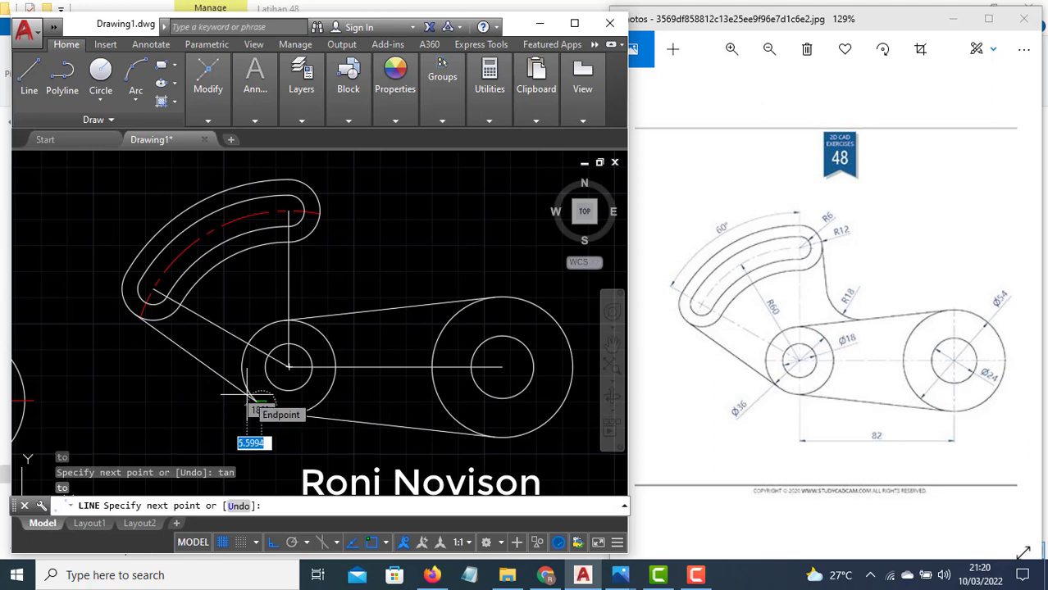
{"action": "key", "text": "Return"}
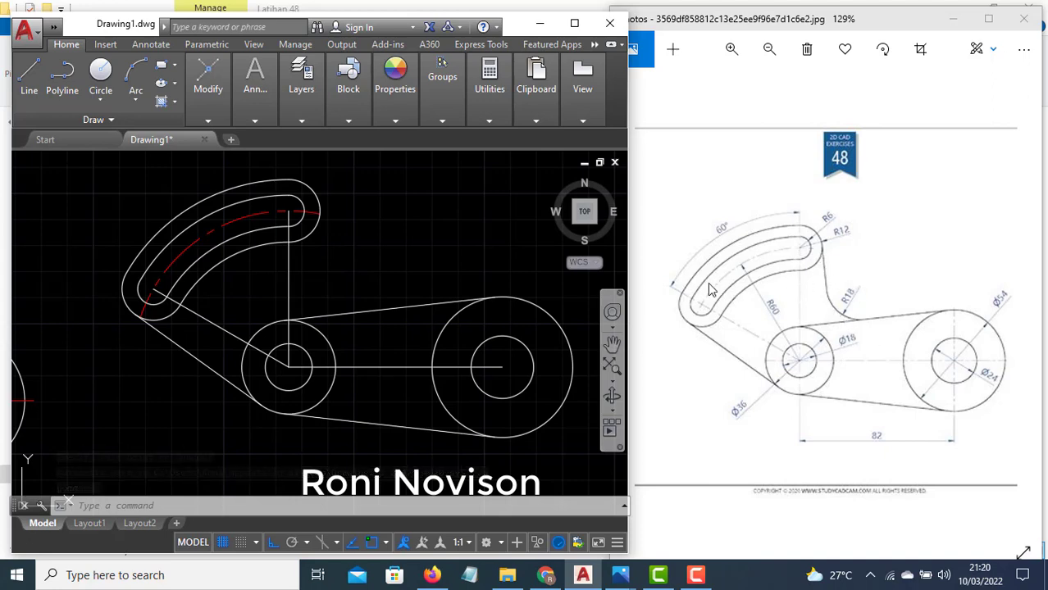
Step: Draw a vertical line from the outer edge of the slot arm's upper rounded end down past the hubs' lower tangent line
{"action": "type", "text": "l"}
{"action": "key", "text": "Return"}
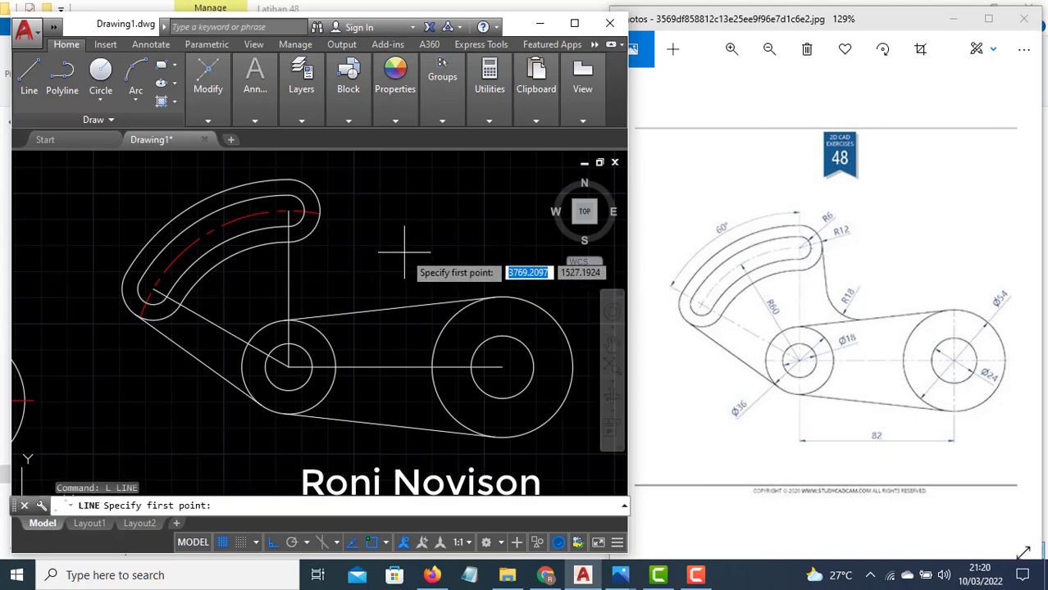
{"action": "left_click", "coordinate": [320, 207]}
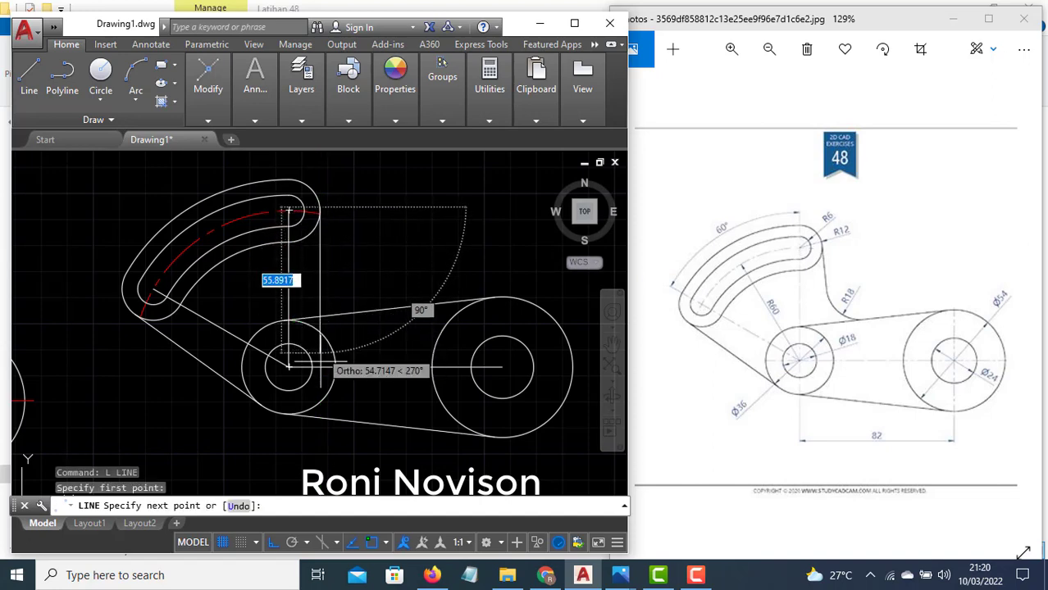
{"action": "left_click", "coordinate": [319, 439]}
{"action": "key", "text": "Return"}
Step: Trim the new vertical line at the hubs' upper tangent line and erase its leftover lower piece
{"action": "type", "text": "tr"}
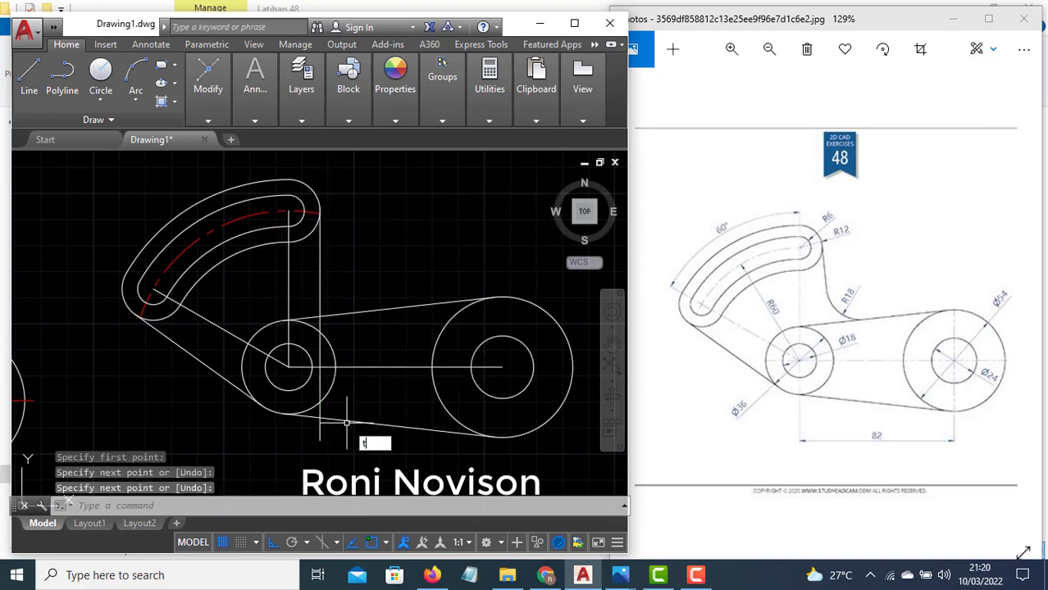
{"action": "key", "text": "Return"}
{"action": "key", "text": "Return"}
{"action": "left_click", "coordinate": [320, 325]}
{"action": "key", "text": "Escape"}
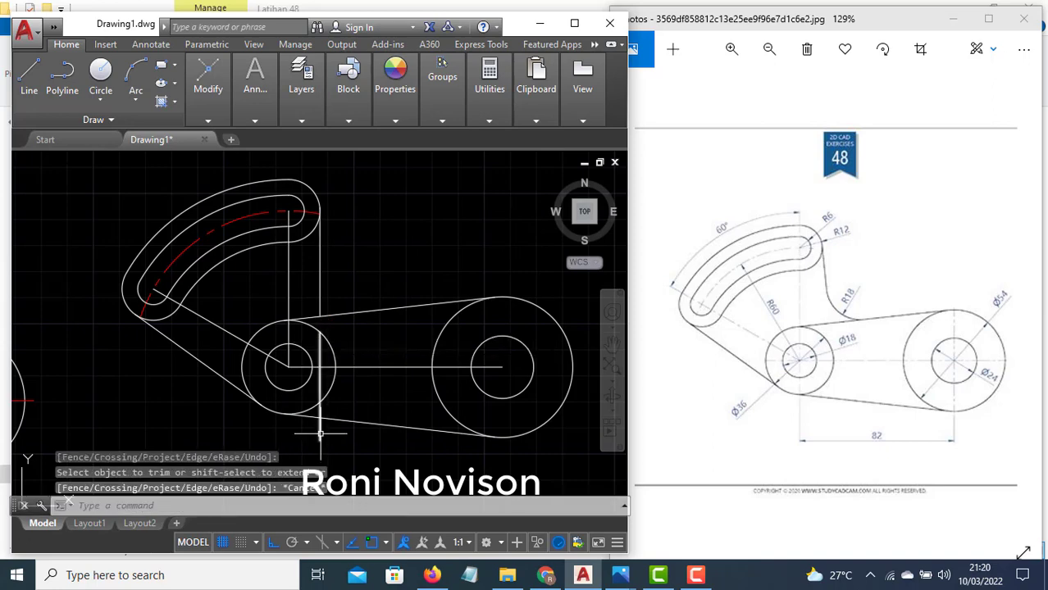
{"action": "left_click", "coordinate": [330, 443]}
{"action": "left_click", "coordinate": [298, 431]}
{"action": "type", "text": "e"}
{"action": "key", "text": "Return"}
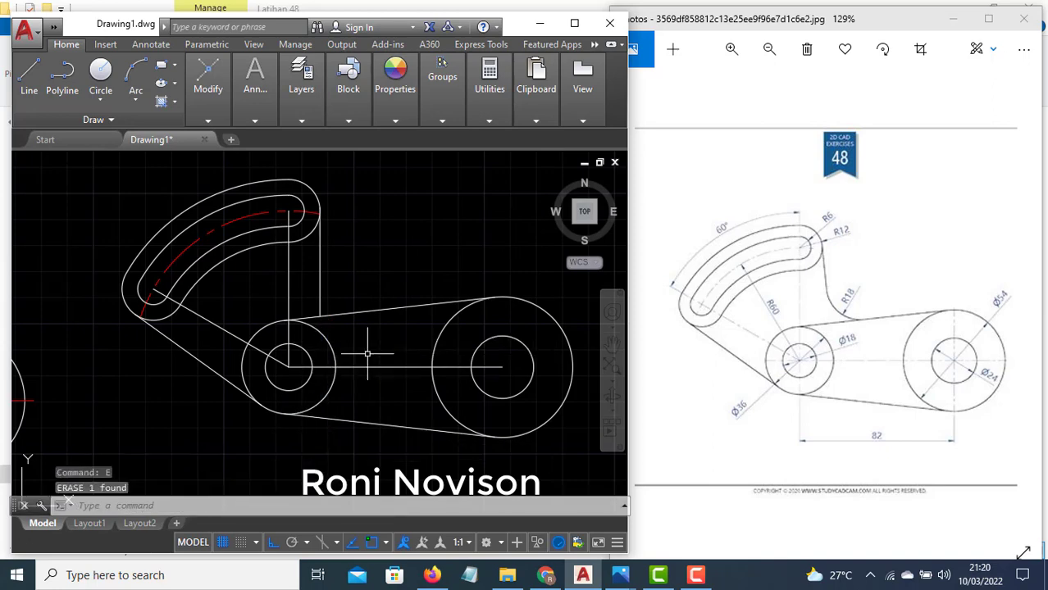
Step: Draw a circle of radius 18 tangent to the hubs' upper tangent line and the vertical line from the slot arm
{"action": "type", "text": "c"}
{"action": "key", "text": "Return"}
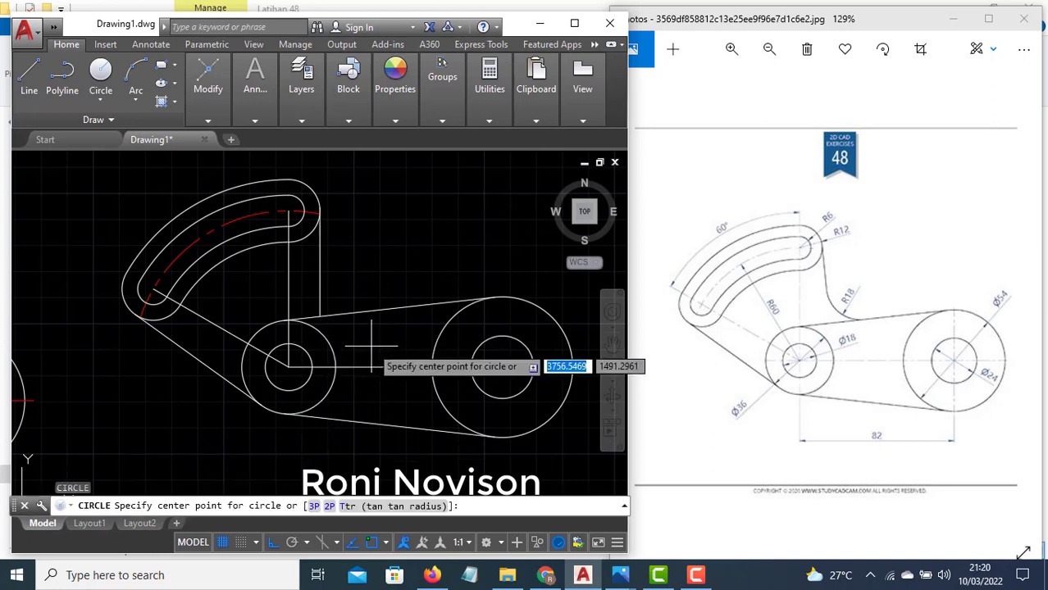
{"action": "type", "text": "ttr"}
{"action": "key", "text": "Return"}
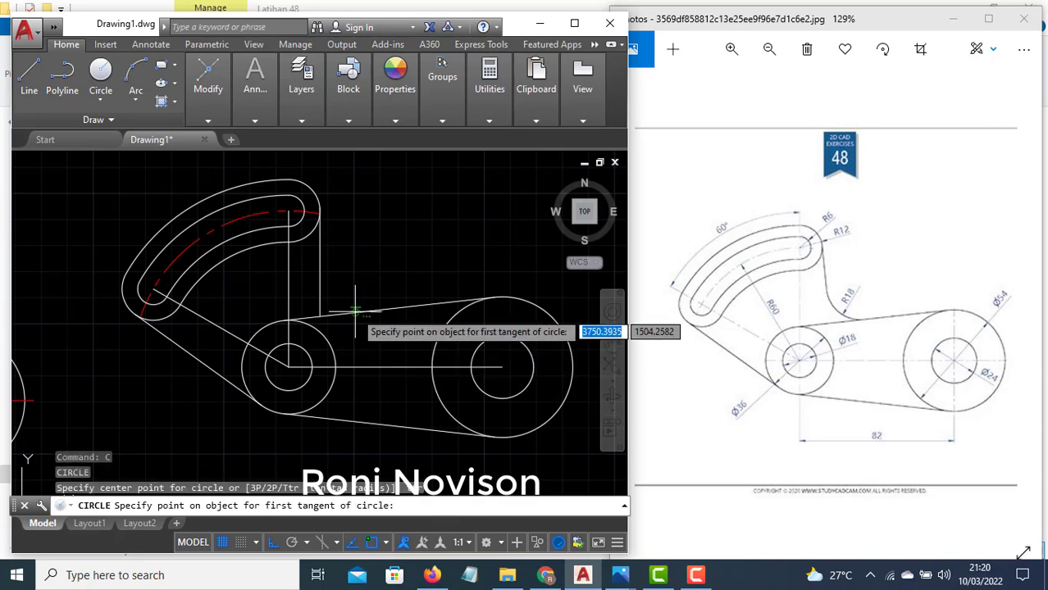
{"action": "left_click", "coordinate": [349, 315]}
{"action": "left_click", "coordinate": [320, 290]}
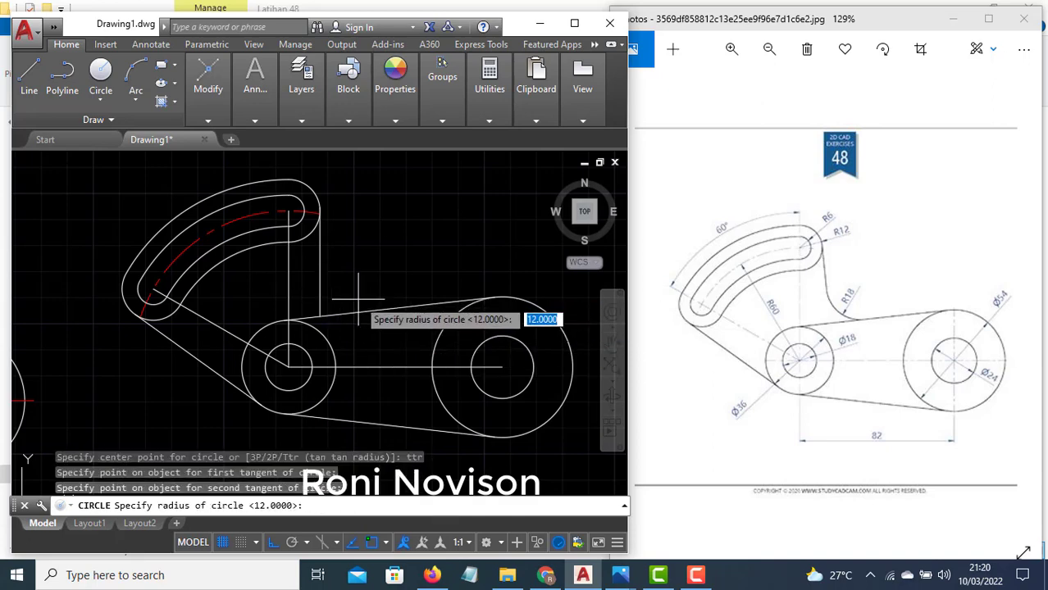
{"action": "type", "text": "18"}
{"action": "key", "text": "Return"}
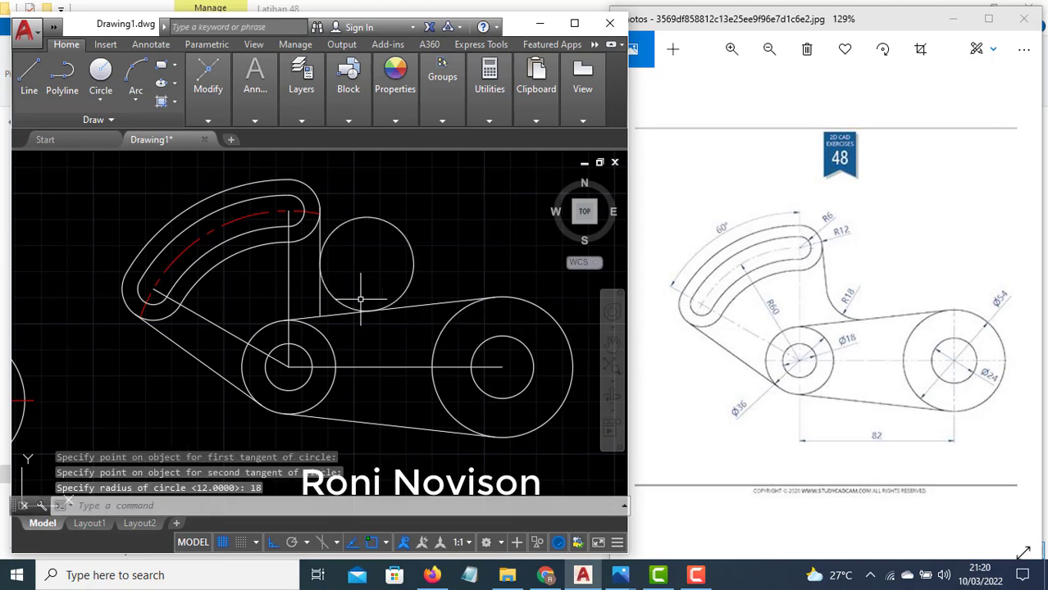
Step: Trim the tangent circle down to its lower concave blend arc and cut off the vertical line's leftover end below it
{"action": "type", "text": "tr"}
{"action": "key", "text": "Return"}
{"action": "key", "text": "Return"}
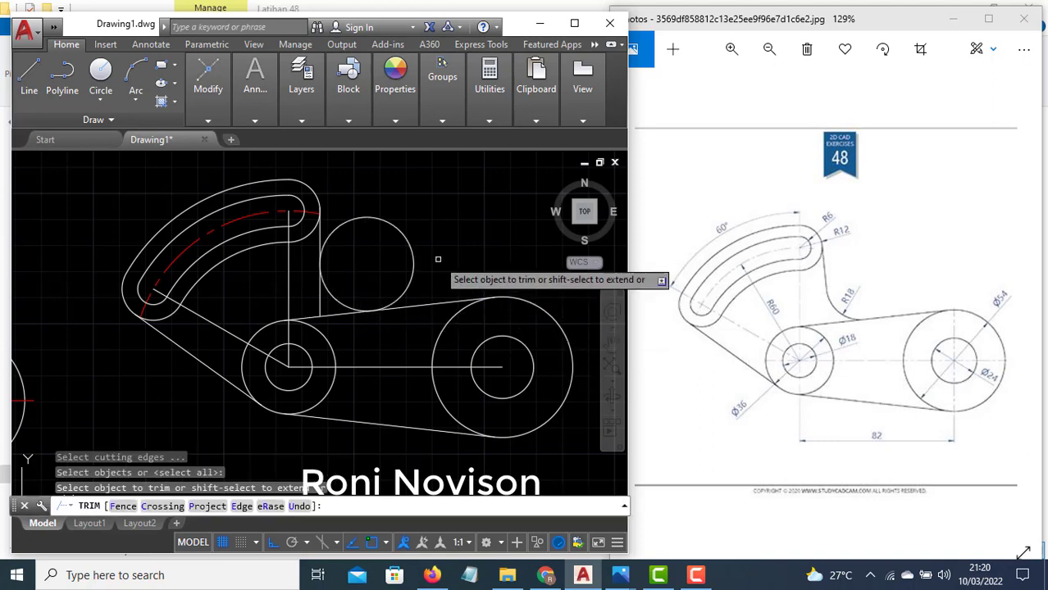
{"action": "left_click", "coordinate": [409, 282]}
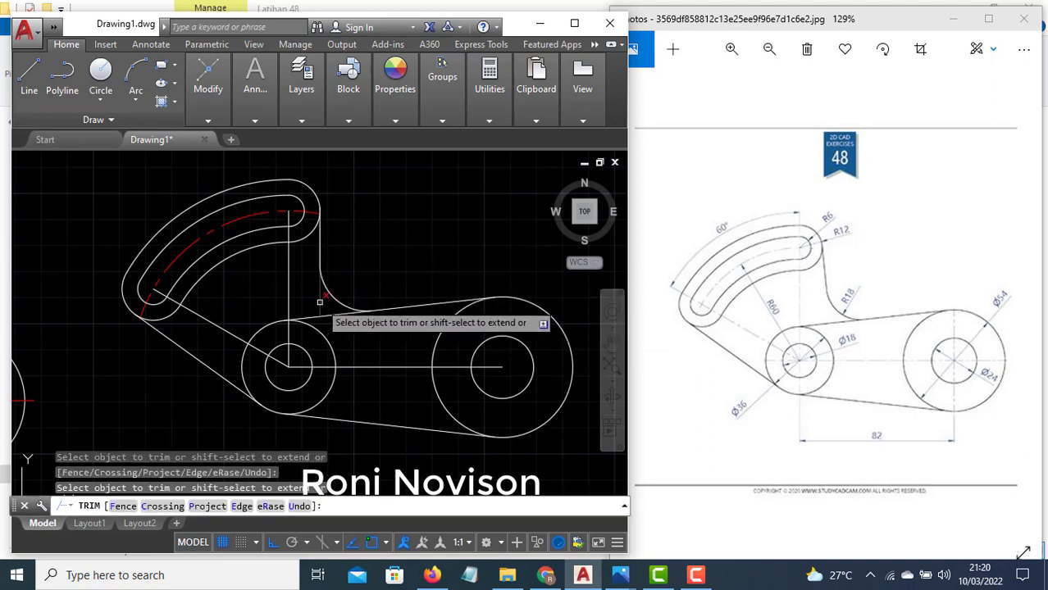
{"action": "key", "text": "Escape"}
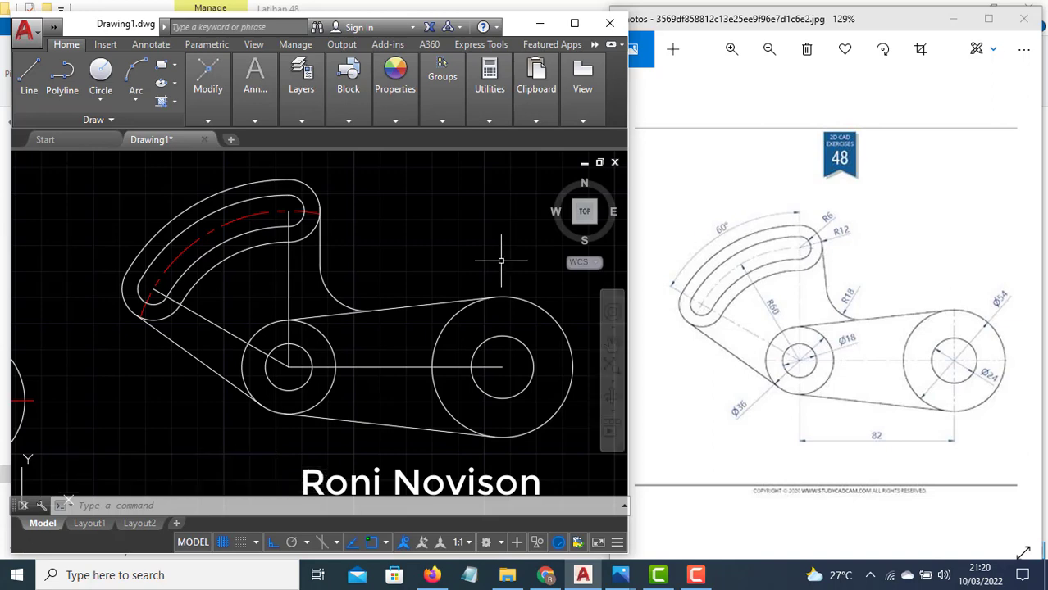
Step: Add center marks to the large hub, the small hub and both outer rounded ends of the slot arm
{"action": "left_click", "coordinate": [151, 45]}
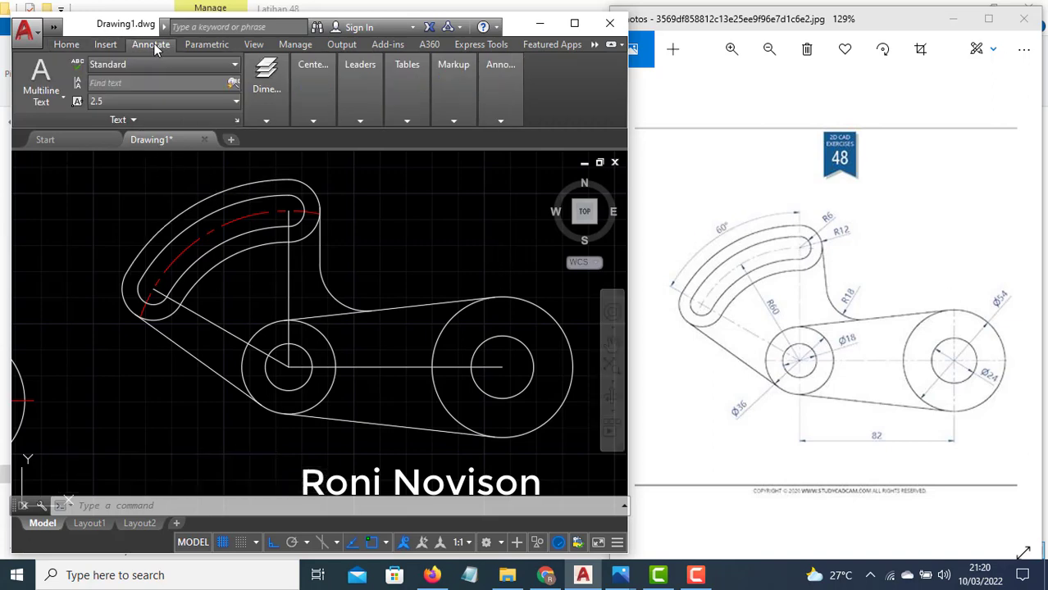
{"action": "left_click", "coordinate": [311, 122]}
{"action": "left_click", "coordinate": [307, 144]}
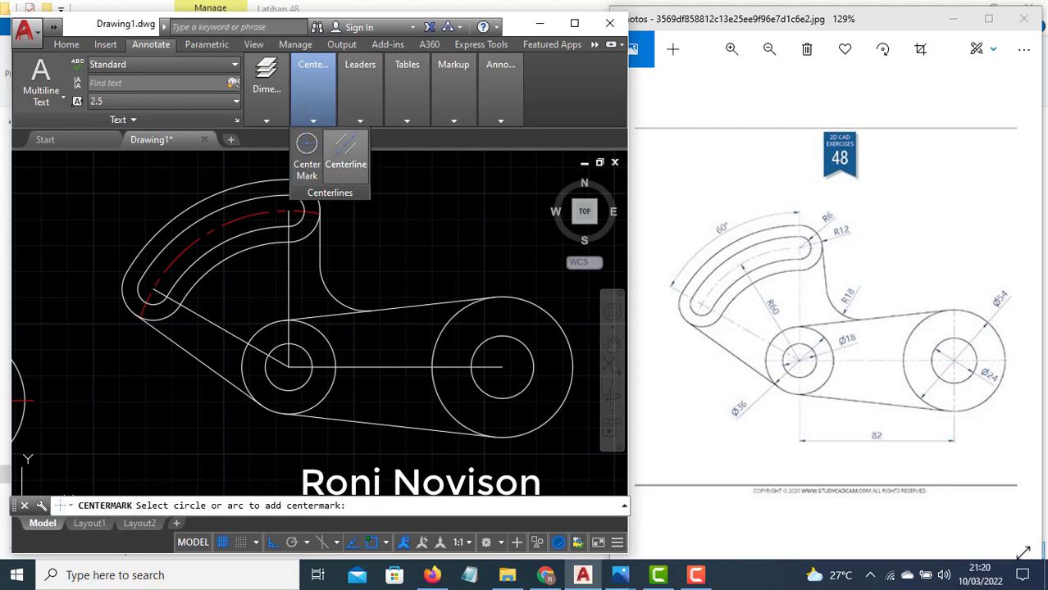
{"action": "left_click", "coordinate": [535, 306]}
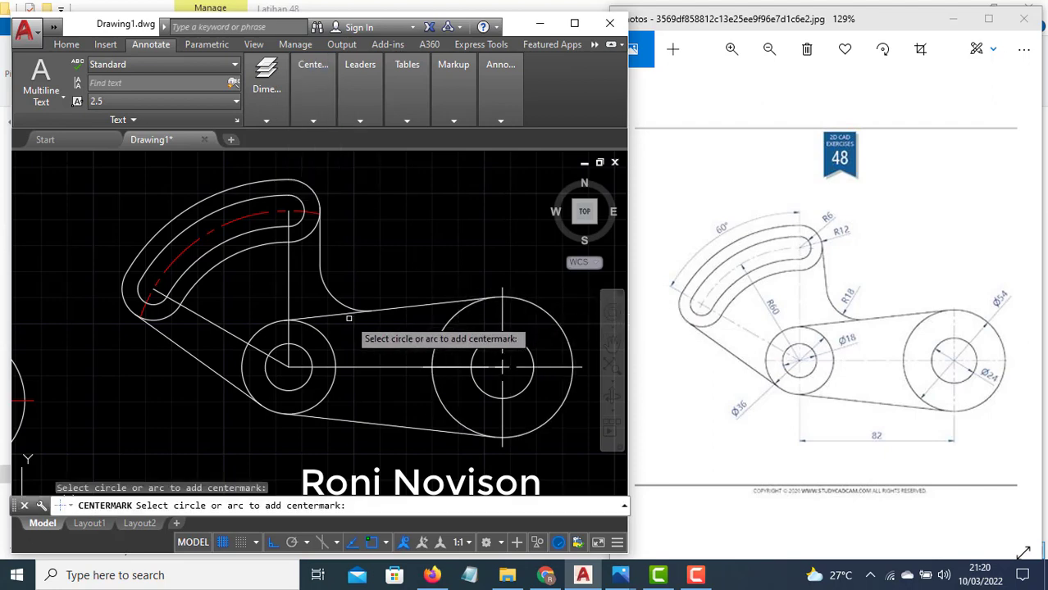
{"action": "left_click", "coordinate": [322, 327]}
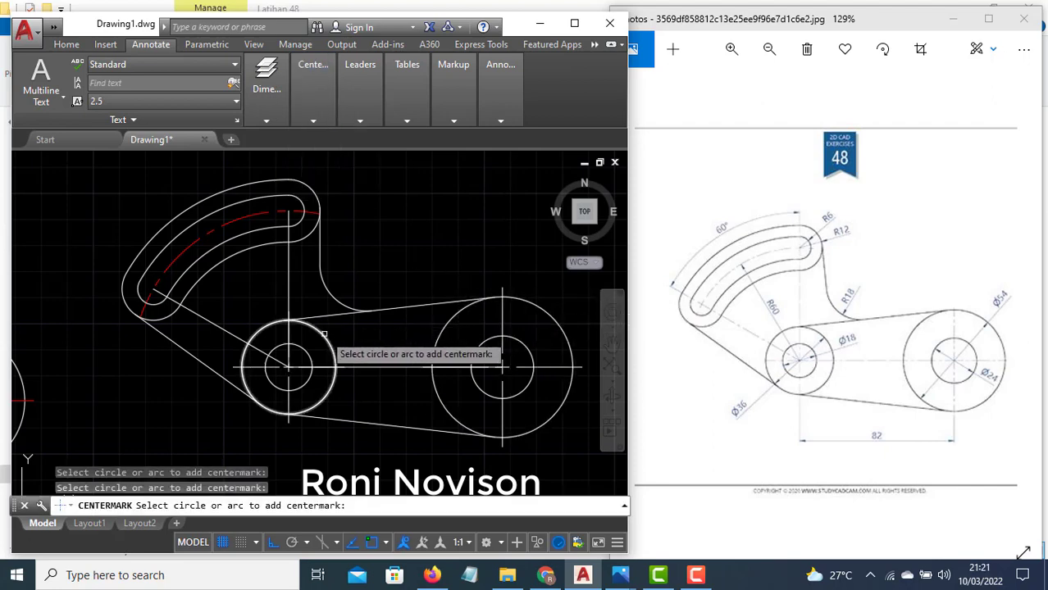
{"action": "left_click", "coordinate": [302, 186]}
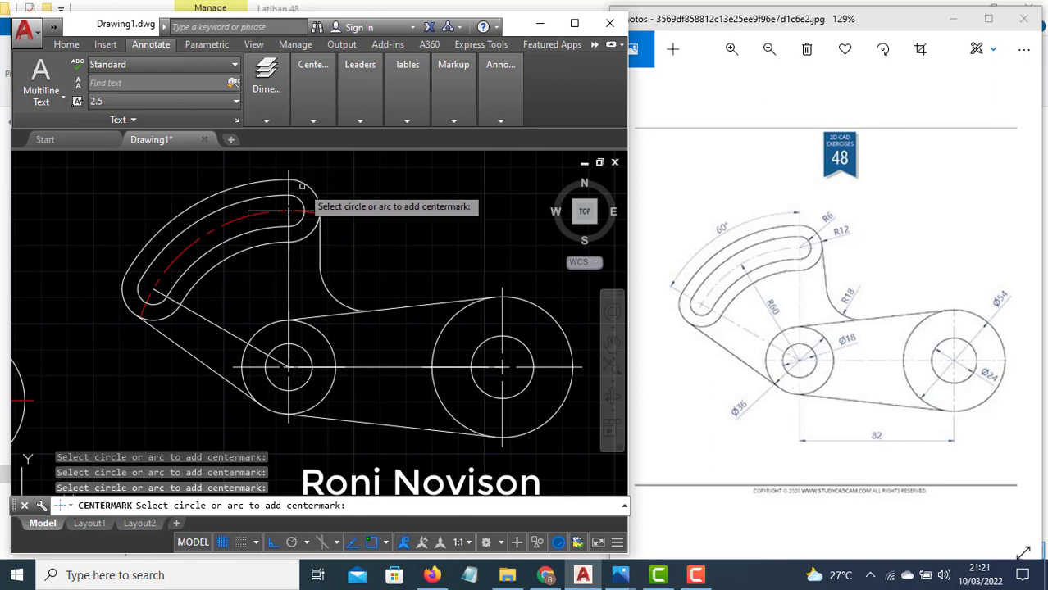
{"action": "left_click", "coordinate": [124, 278]}
{"action": "key", "text": "Escape"}
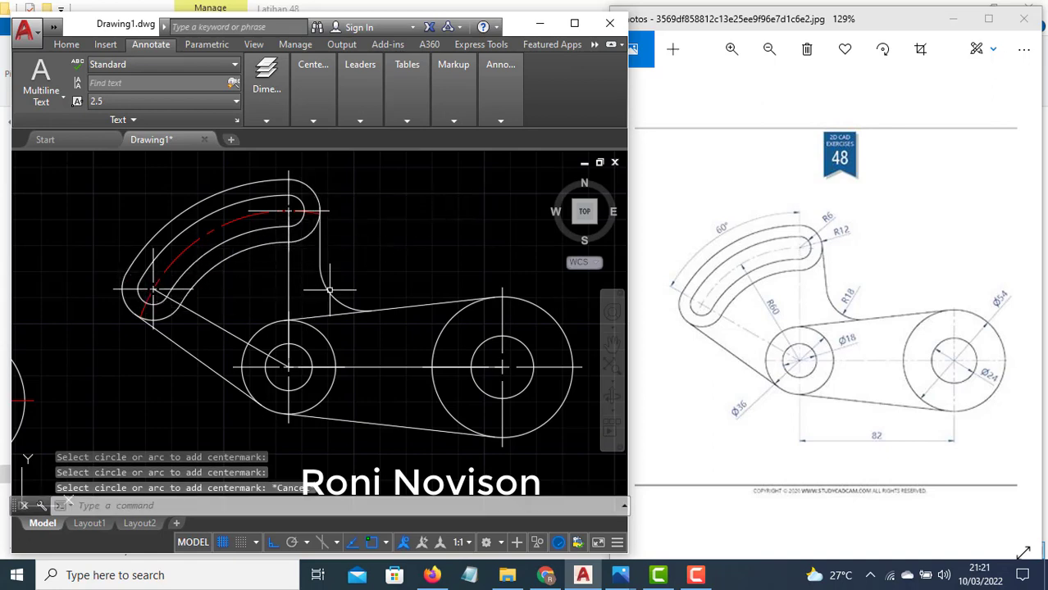
Step: Match the properties of the red dashed centre arc onto the four center marks
{"action": "left_click", "coordinate": [199, 239]}
{"action": "key", "text": "Escape"}
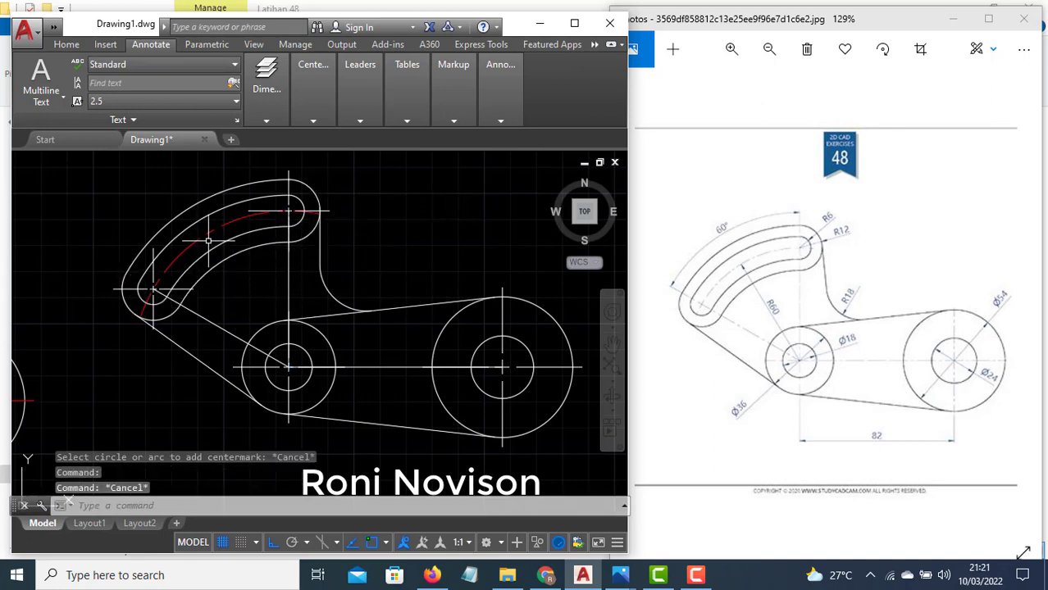
{"action": "left_click", "coordinate": [199, 241]}
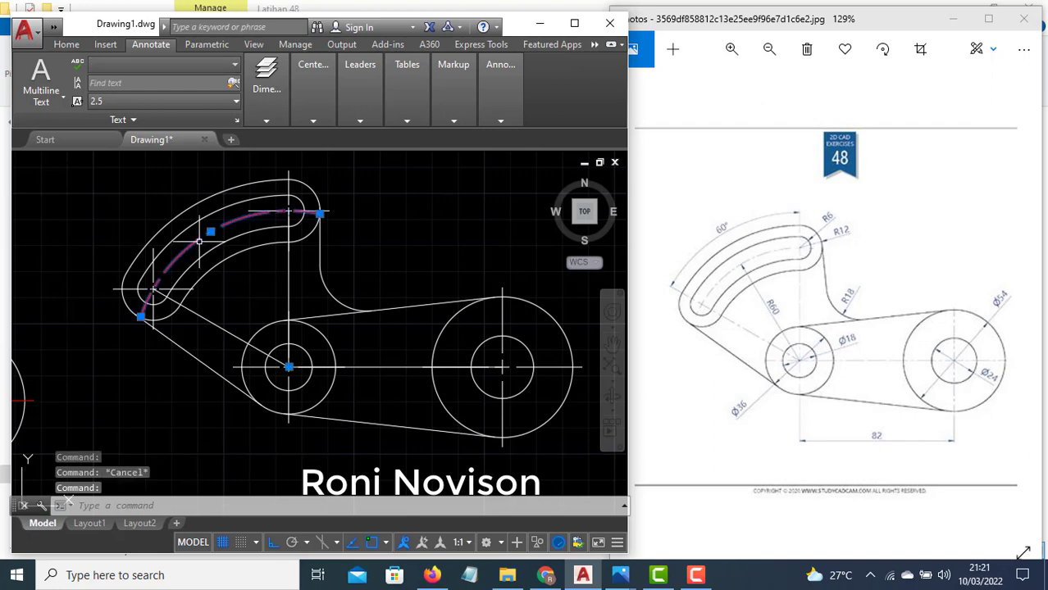
{"action": "type", "text": "ma"}
{"action": "key", "text": "Return"}
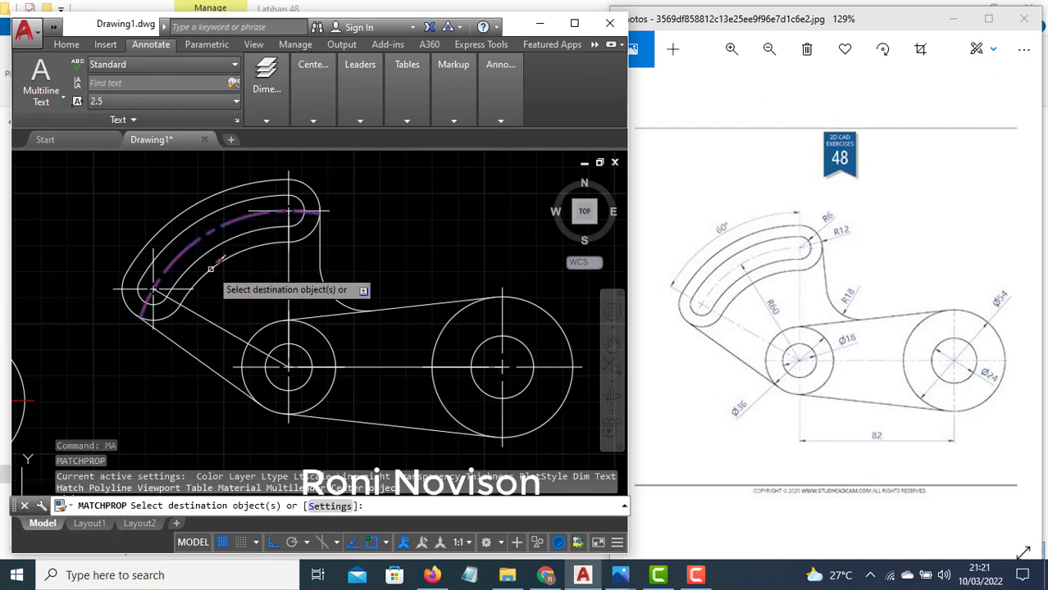
{"action": "left_click", "coordinate": [157, 289]}
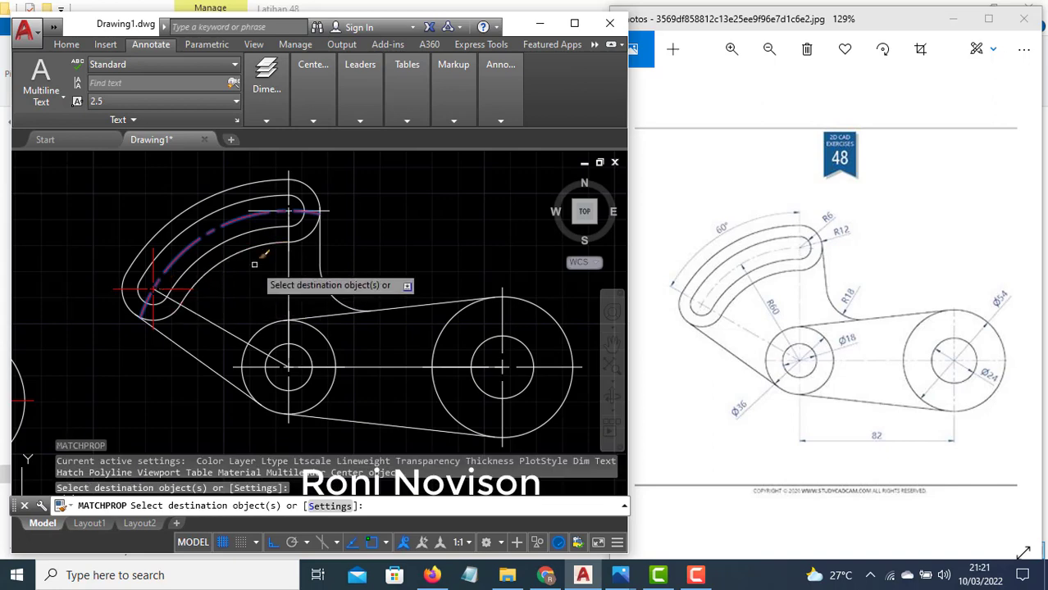
{"action": "left_click", "coordinate": [287, 187]}
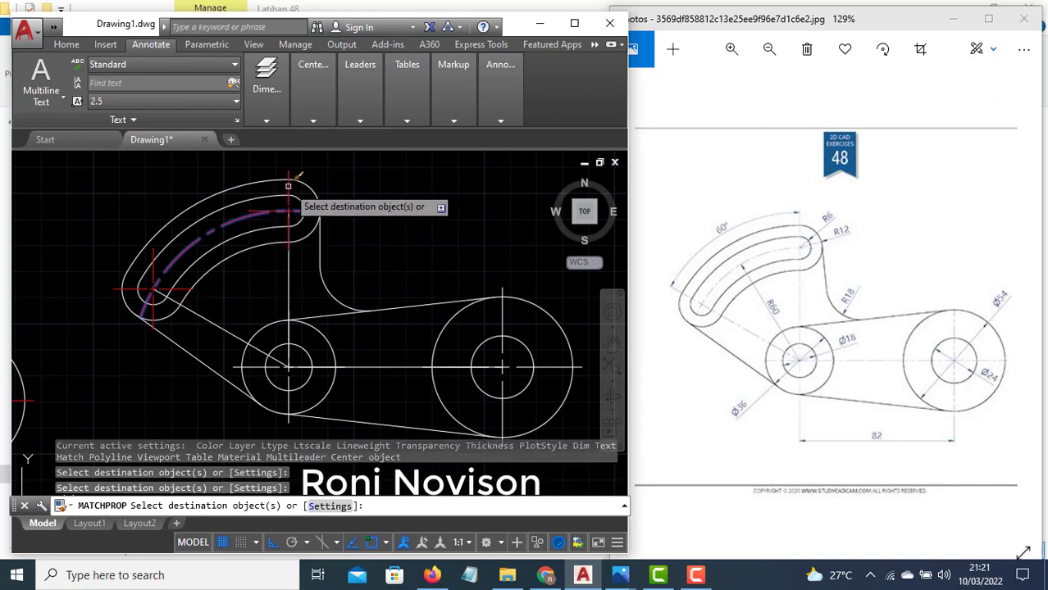
{"action": "left_click", "coordinate": [252, 368]}
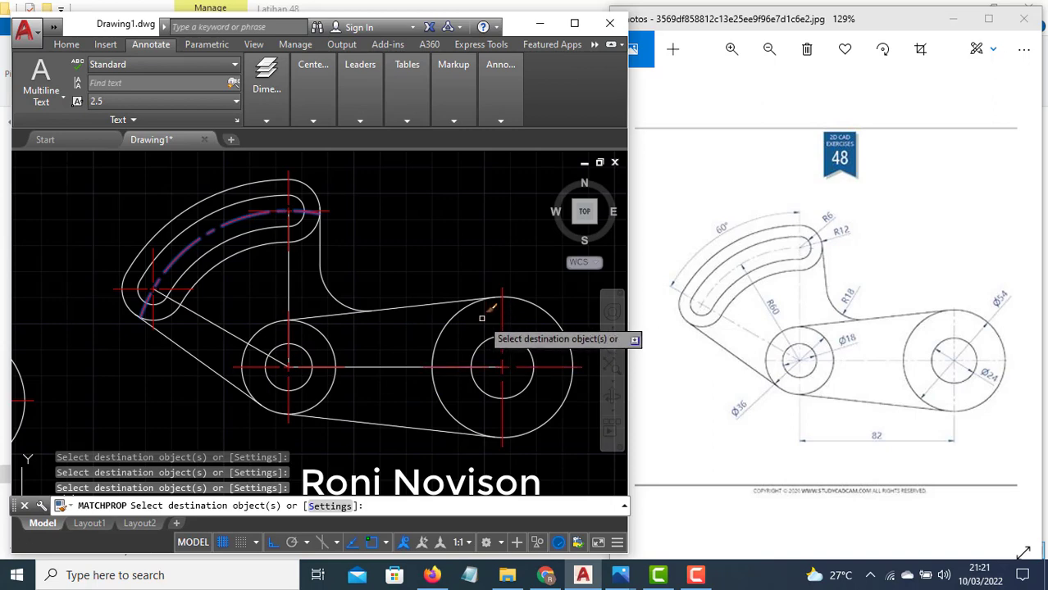
{"action": "key", "text": "Escape"}
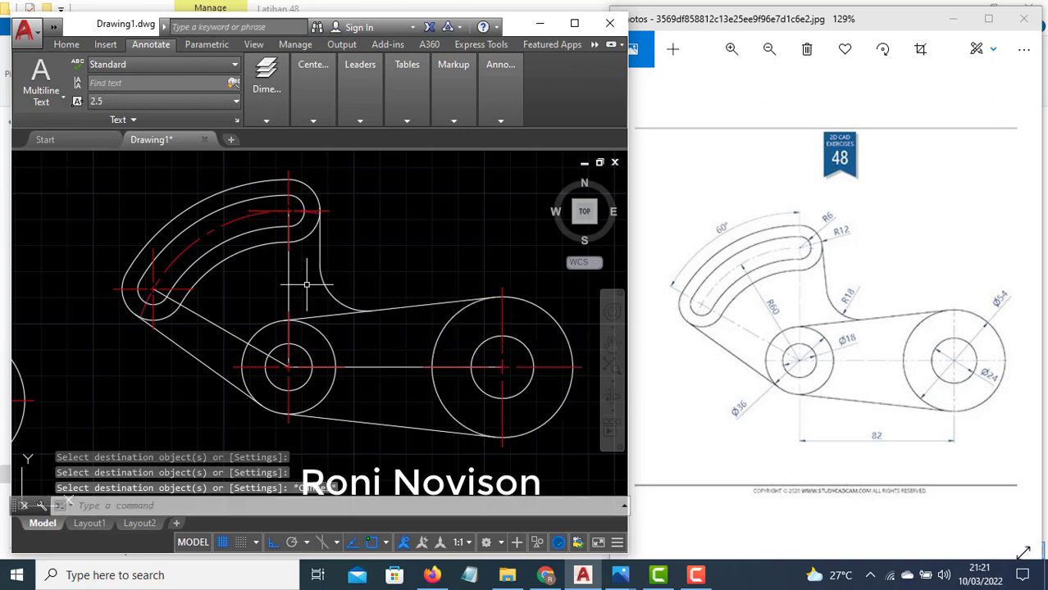
Step: Match the red centre arc's properties onto the slanted and vertical construction lines running from the small hub's centre to the slot ends
{"action": "left_click", "coordinate": [207, 319]}
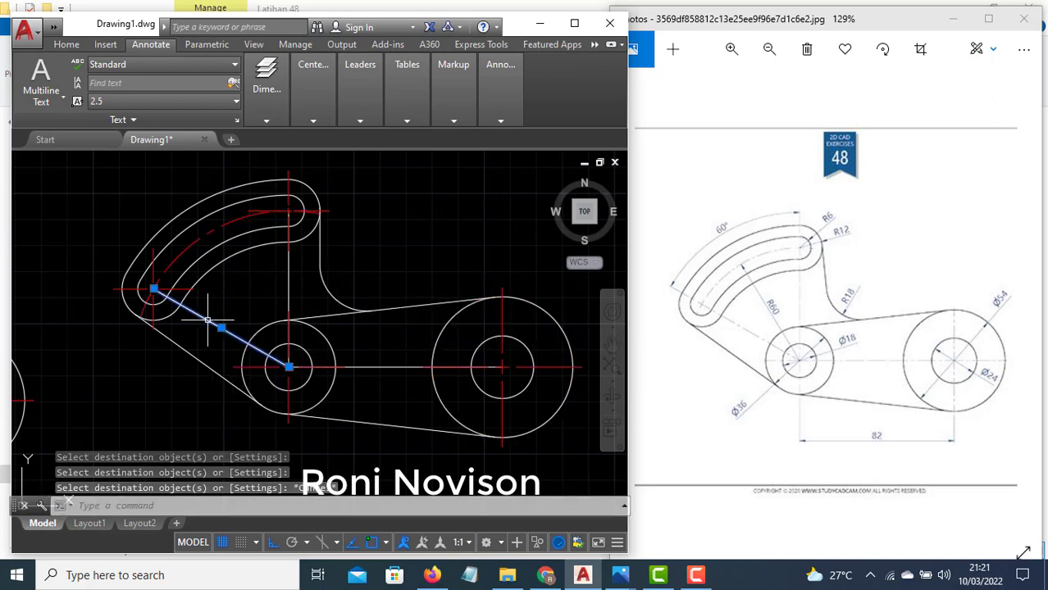
{"action": "key", "text": "Escape"}
{"action": "type", "text": "ma"}
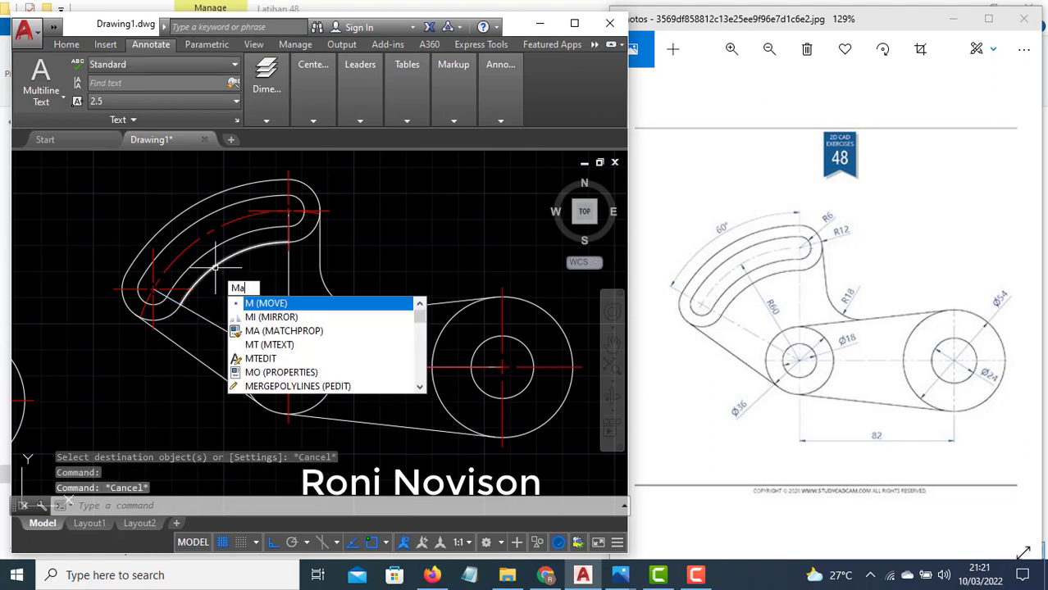
{"action": "key", "text": "Return"}
{"action": "left_click", "coordinate": [186, 249]}
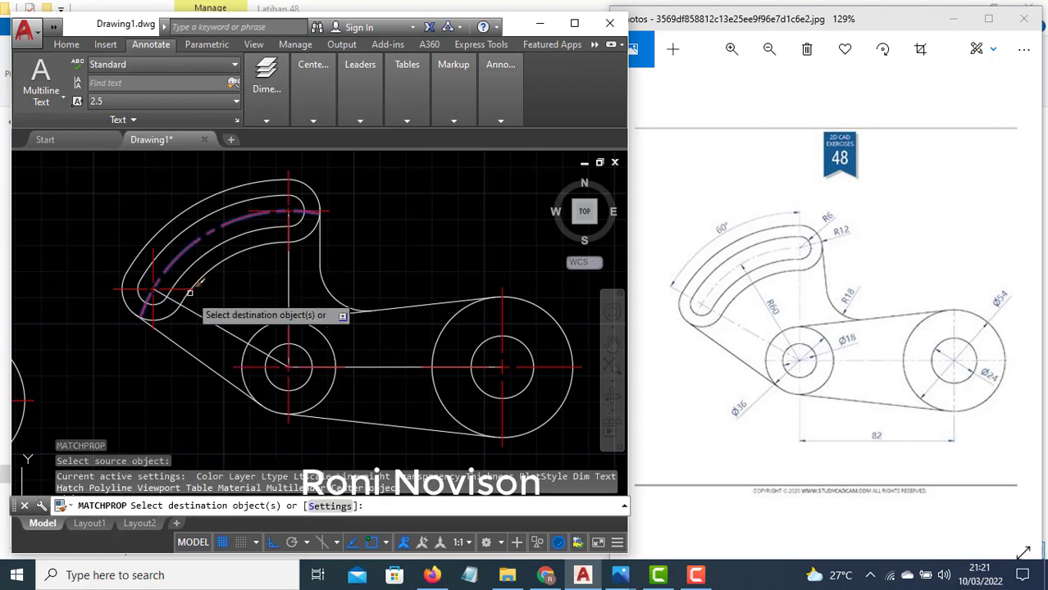
{"action": "left_click", "coordinate": [195, 309]}
{"action": "left_click", "coordinate": [290, 271]}
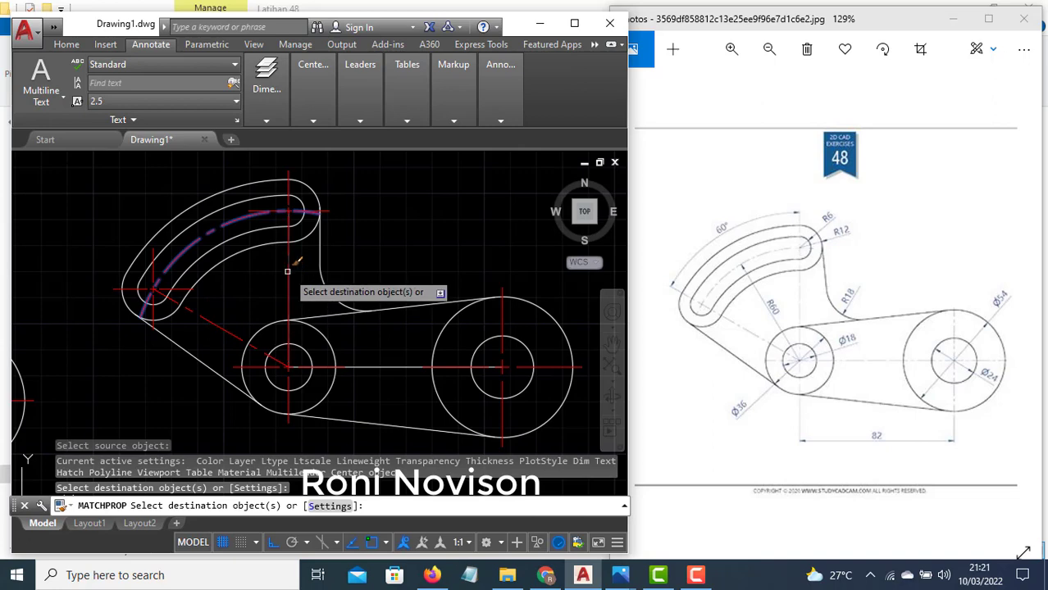
{"action": "key", "text": "Escape"}
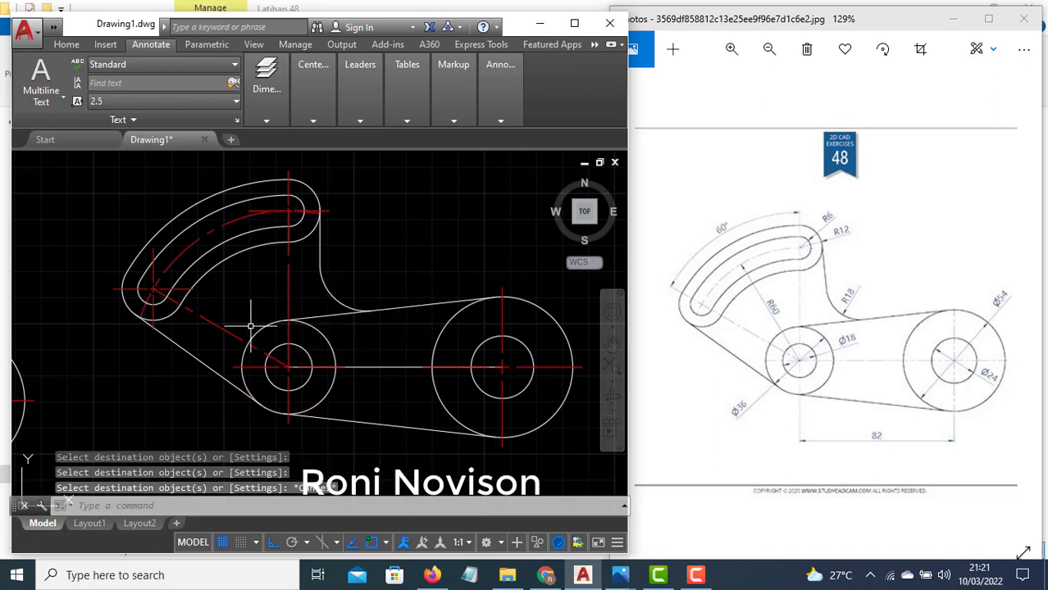
Step: Add radius dimensions to the inner slot end arc and the outer rounded end at the top of the slot arm
{"action": "left_click", "coordinate": [94, 46]}
{"action": "left_click", "coordinate": [69, 44]}
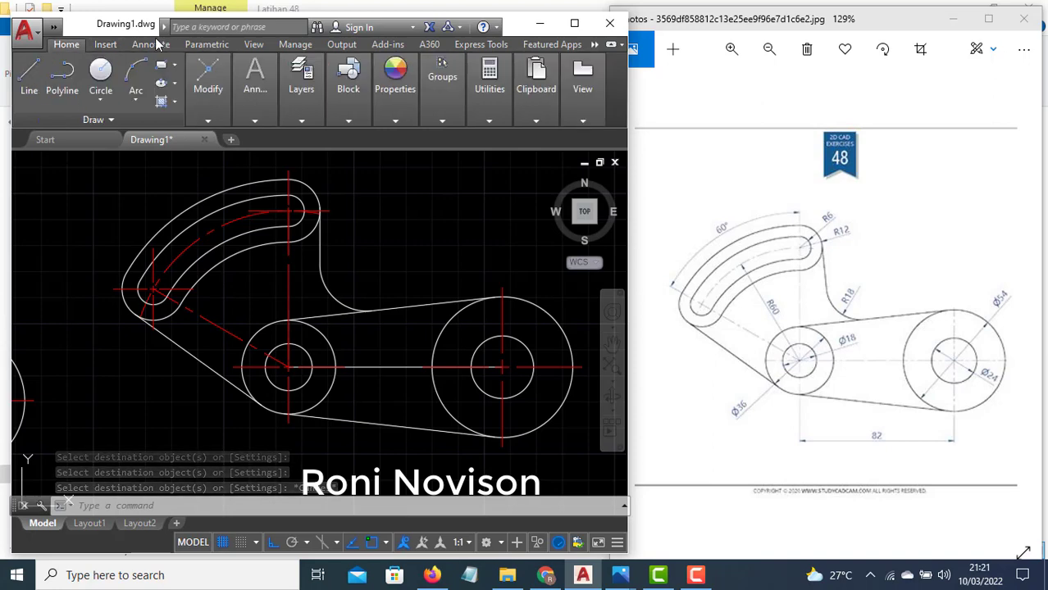
{"action": "left_click", "coordinate": [254, 98]}
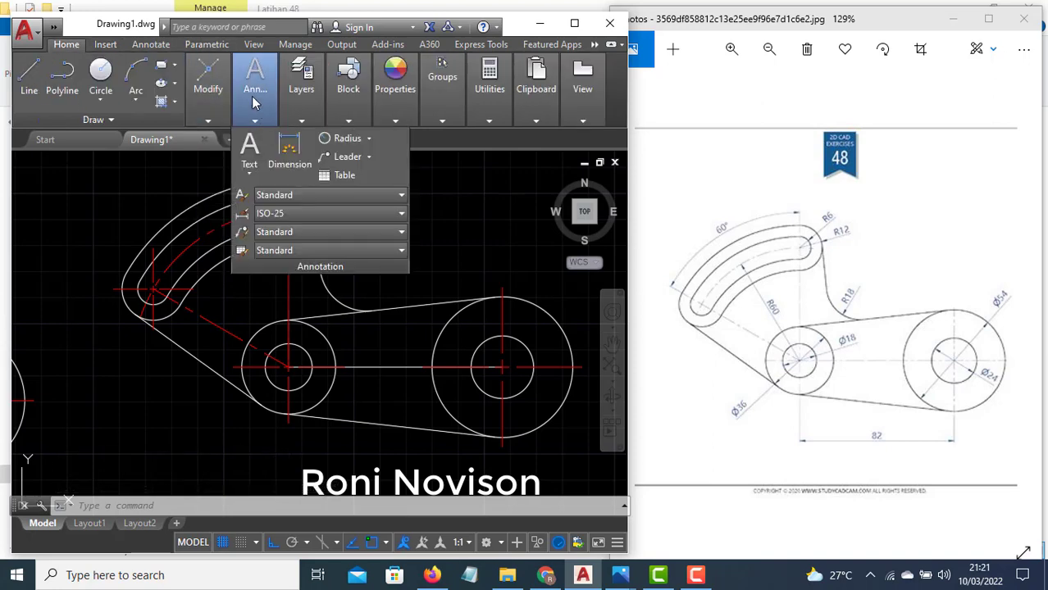
{"action": "left_click", "coordinate": [369, 138]}
{"action": "left_click", "coordinate": [360, 292]}
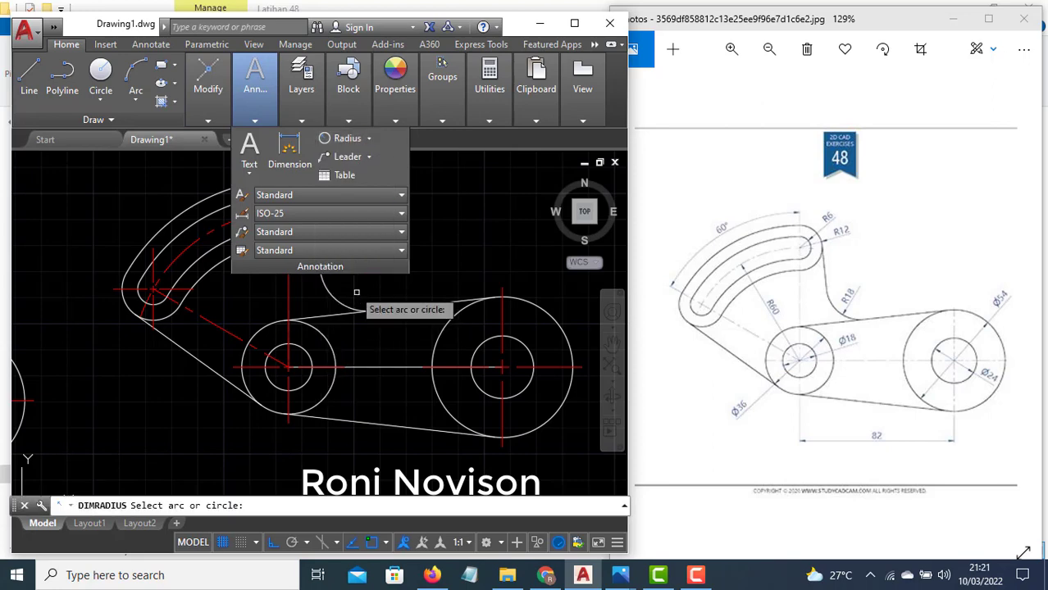
{"action": "left_click", "coordinate": [316, 197]}
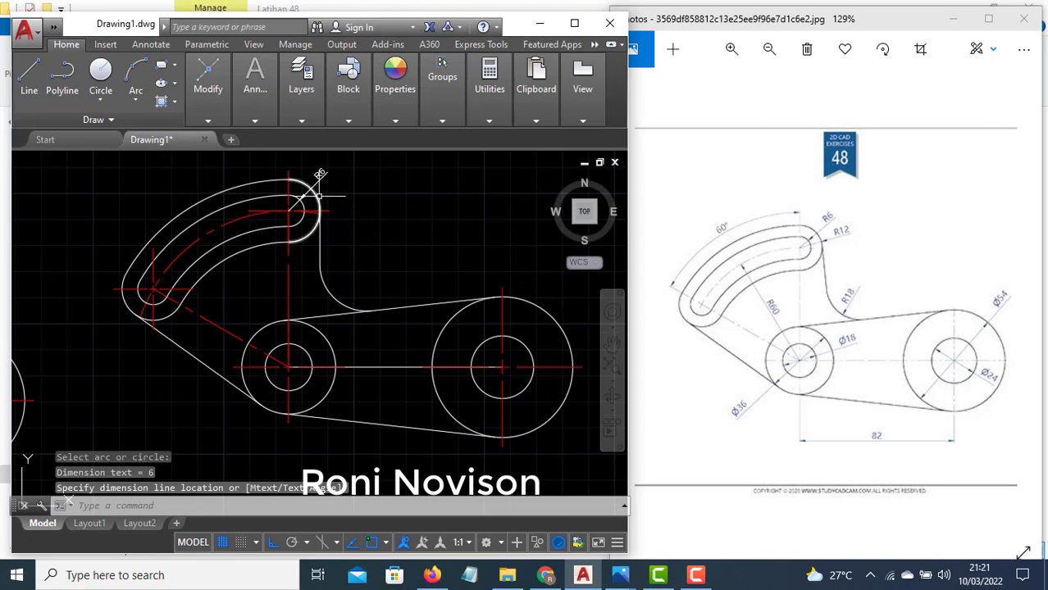
{"action": "left_click", "coordinate": [319, 196]}
{"action": "key", "text": "Return"}
{"action": "left_click", "coordinate": [316, 197]}
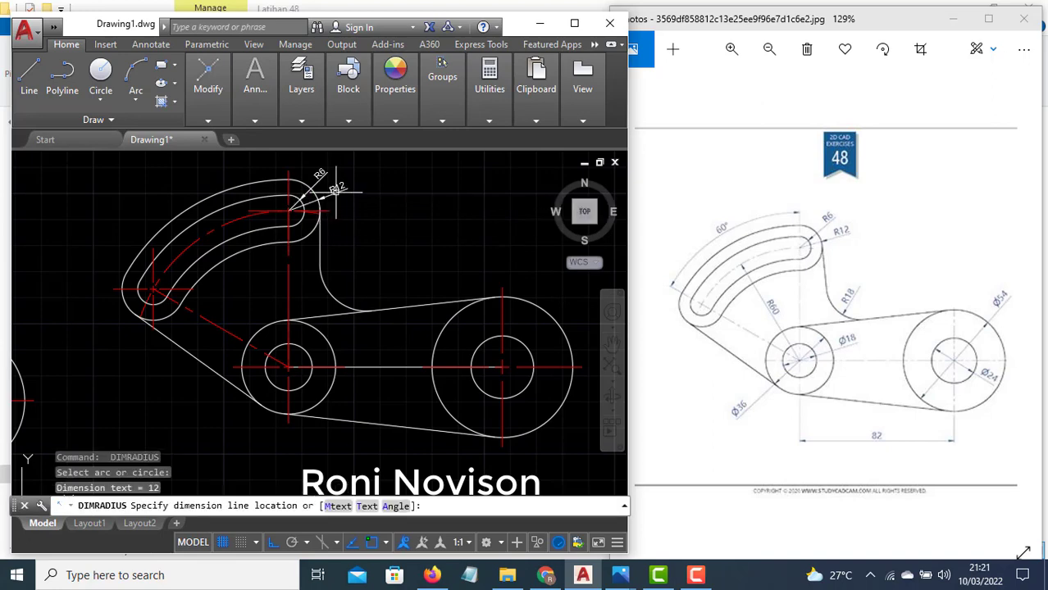
{"action": "left_click", "coordinate": [337, 190]}
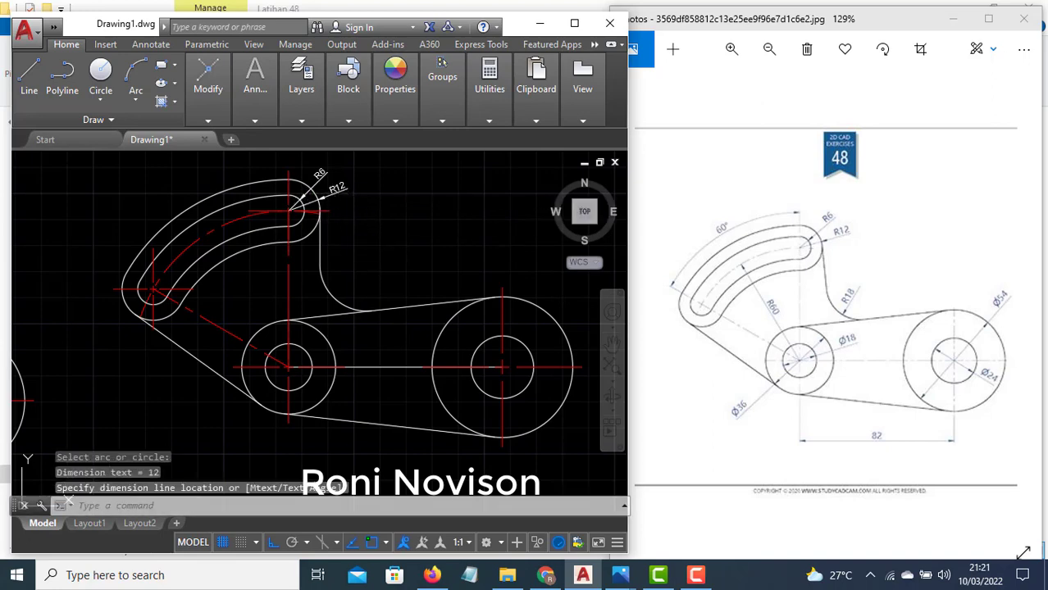
Step: Add radius dimensions to the concave blend arc and the slot's red centre arc
{"action": "key", "text": "Return"}
{"action": "left_click", "coordinate": [342, 304]}
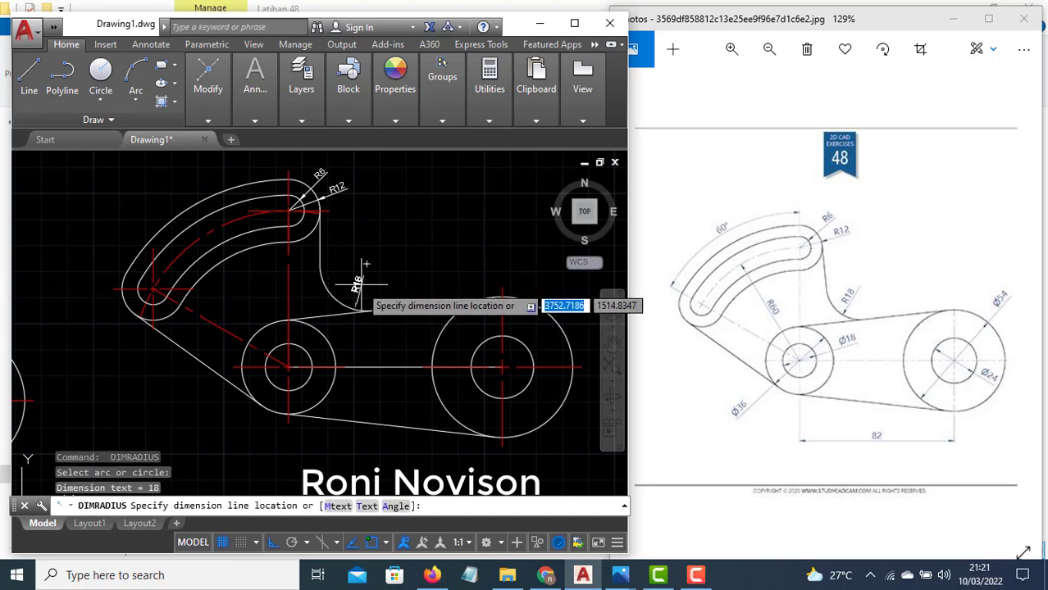
{"action": "left_click", "coordinate": [335, 293]}
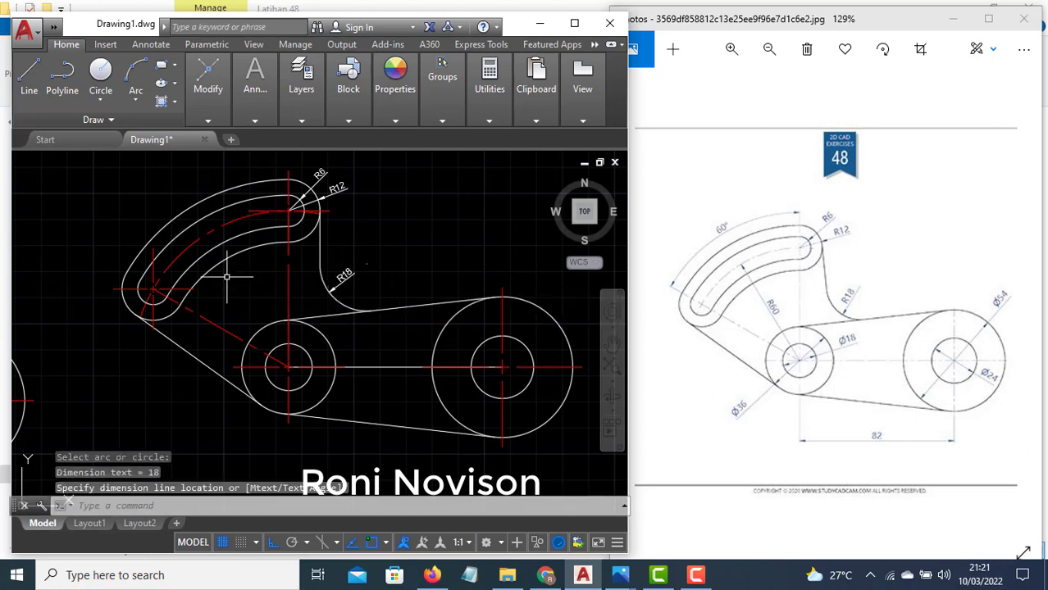
{"action": "key", "text": "Return"}
{"action": "left_click", "coordinate": [205, 239]}
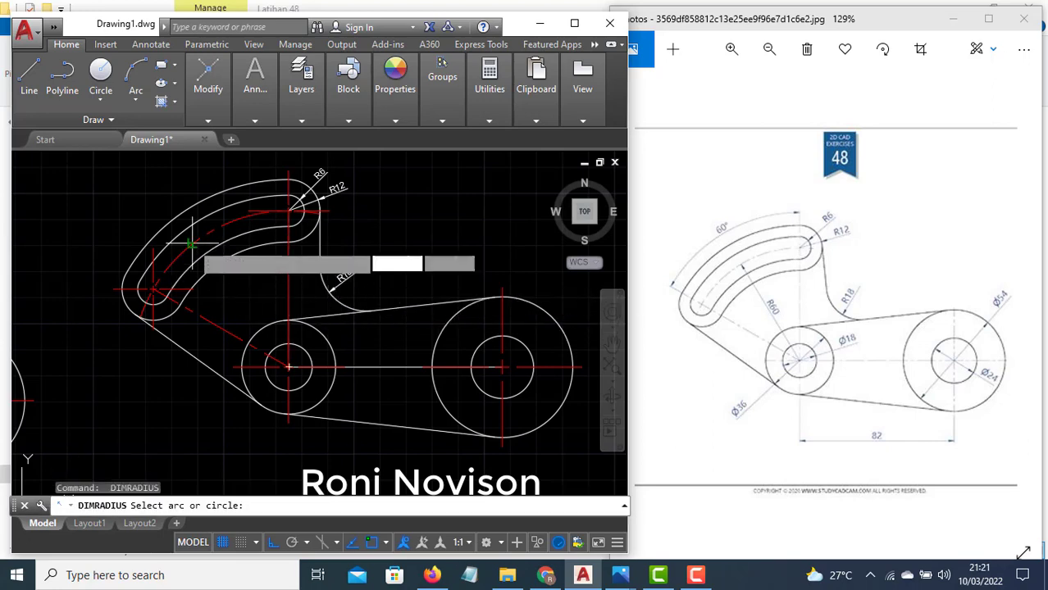
{"action": "left_click", "coordinate": [237, 284]}
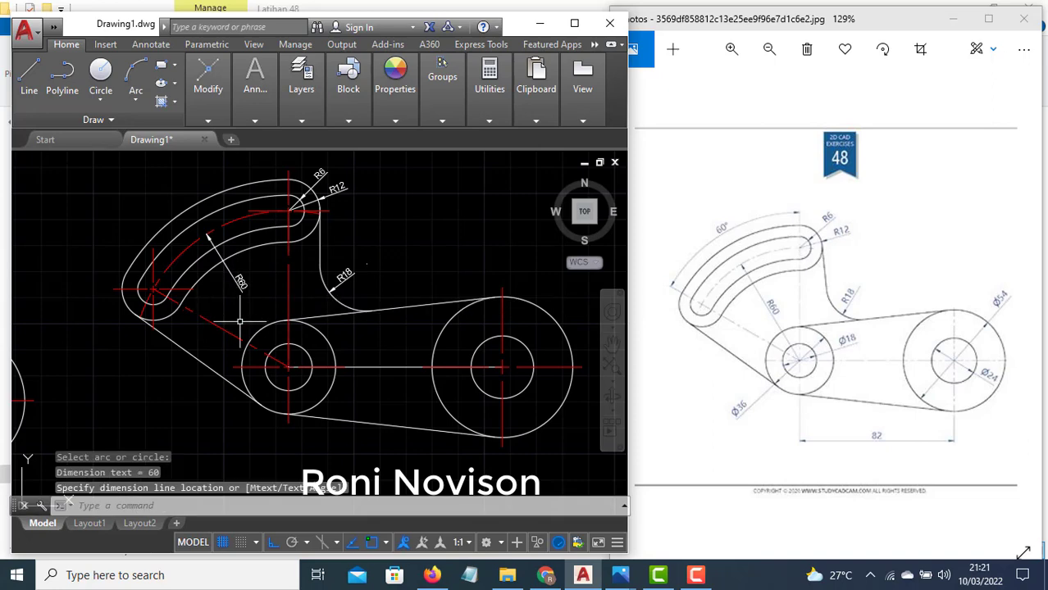
Step: Add diameter dimensions to the large hub's outer circle and its inner hole, placing both texts outside the upper edge of the hub
{"action": "left_click", "coordinate": [255, 78]}
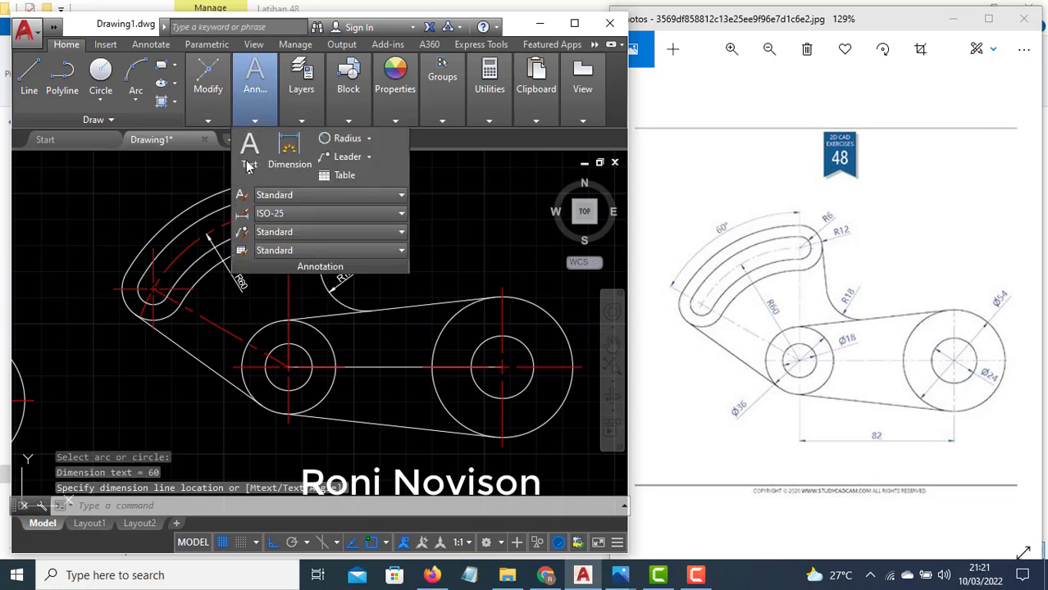
{"action": "left_click", "coordinate": [369, 139]}
{"action": "left_click", "coordinate": [360, 320]}
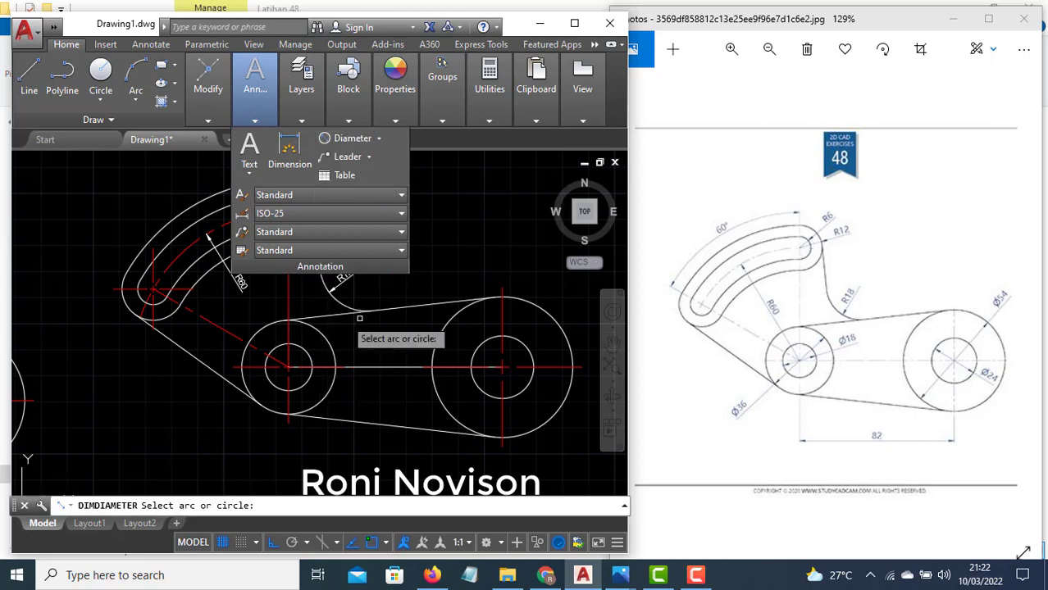
{"action": "left_click", "coordinate": [545, 310]}
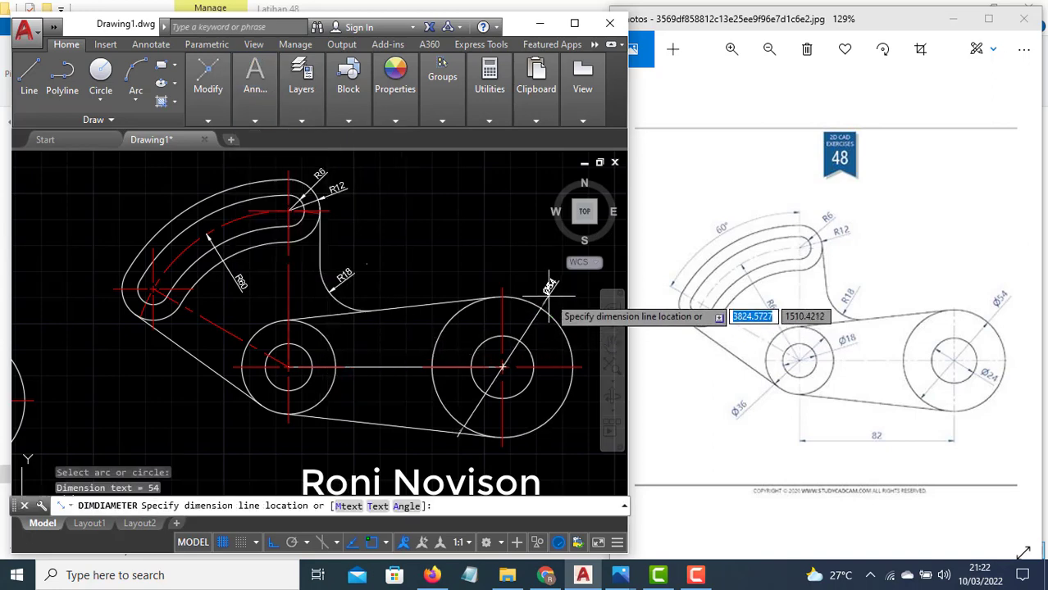
{"action": "left_click", "coordinate": [550, 286]}
{"action": "key", "text": "space"}
{"action": "left_click", "coordinate": [526, 347]}
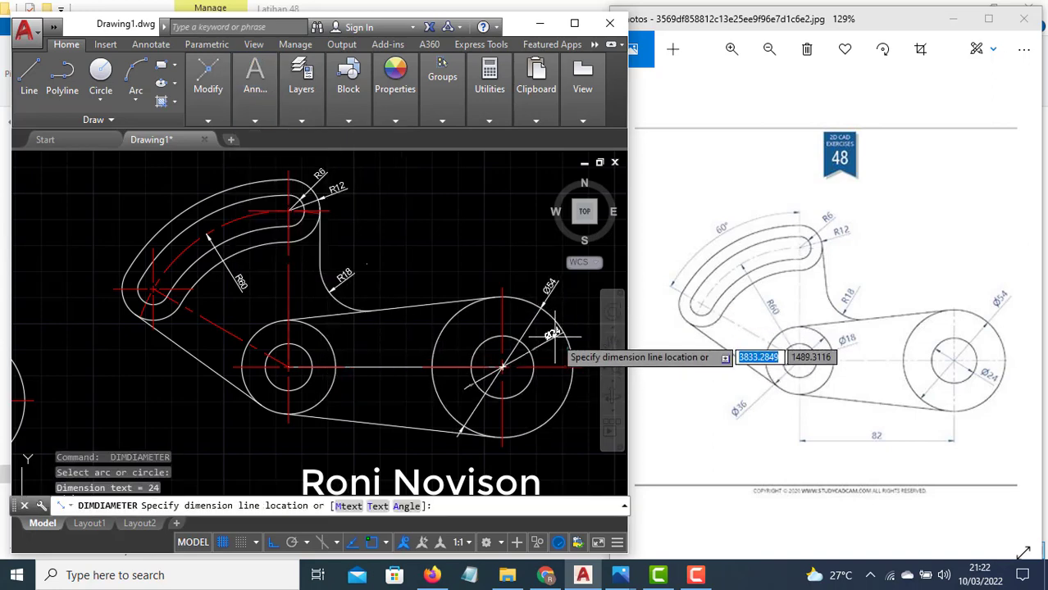
{"action": "left_click", "coordinate": [564, 305]}
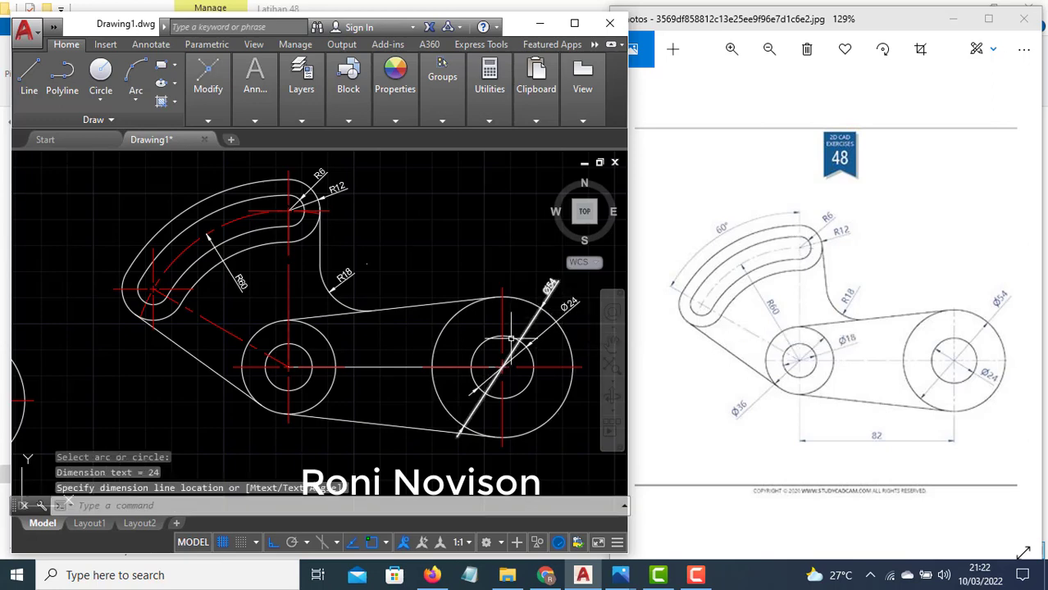
Step: Add diameter dimensions to the small hub's outer circle and its inner hole, placing both texts just outside the hub towards the large hub
{"action": "key", "text": "space"}
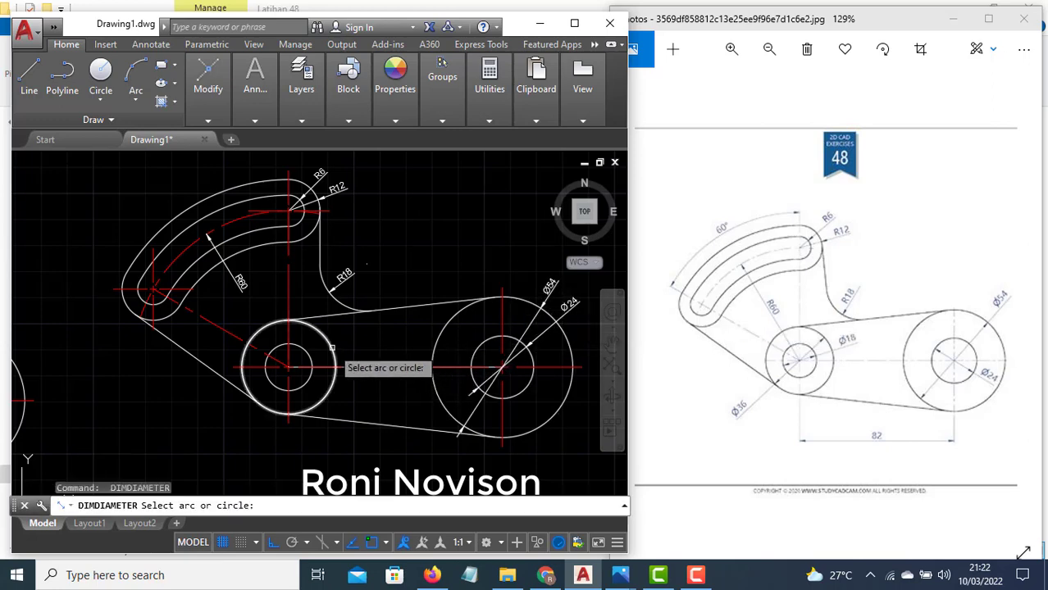
{"action": "left_click", "coordinate": [335, 361]}
{"action": "left_click", "coordinate": [354, 355]}
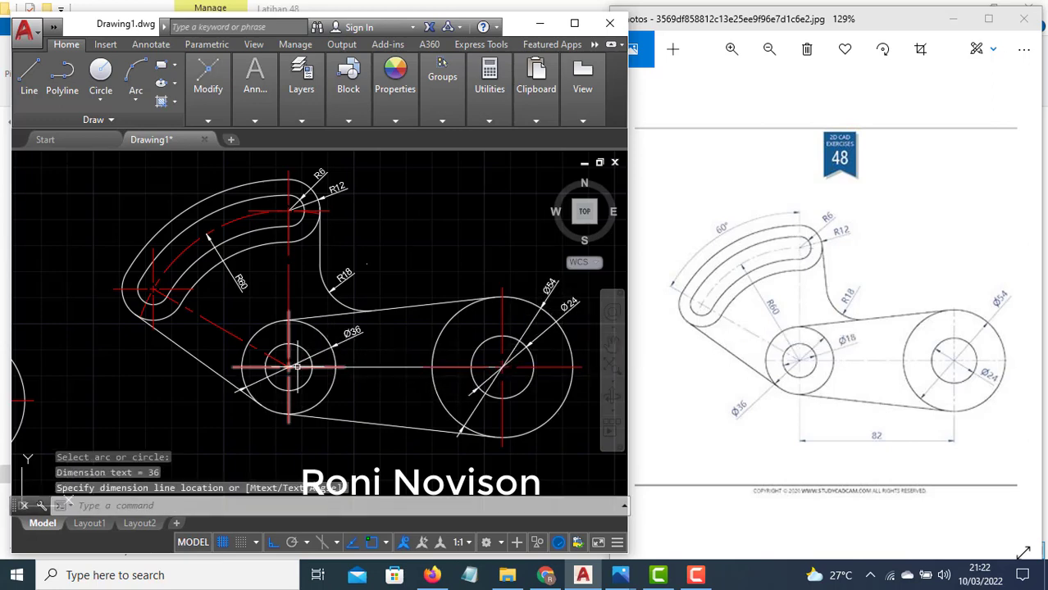
{"action": "key", "text": "space"}
{"action": "left_click", "coordinate": [311, 362]}
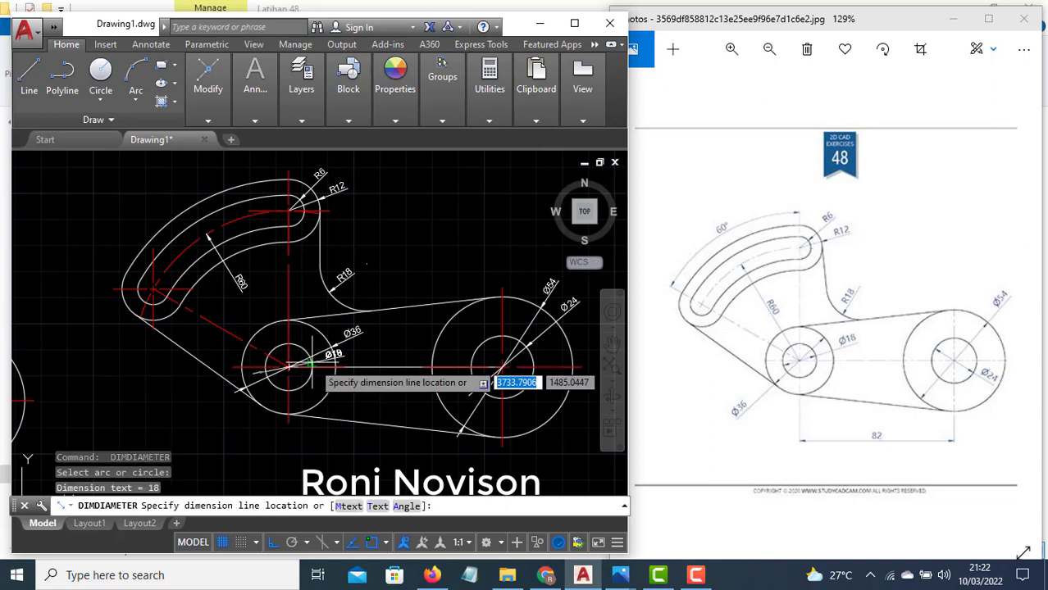
{"action": "left_click", "coordinate": [358, 354]}
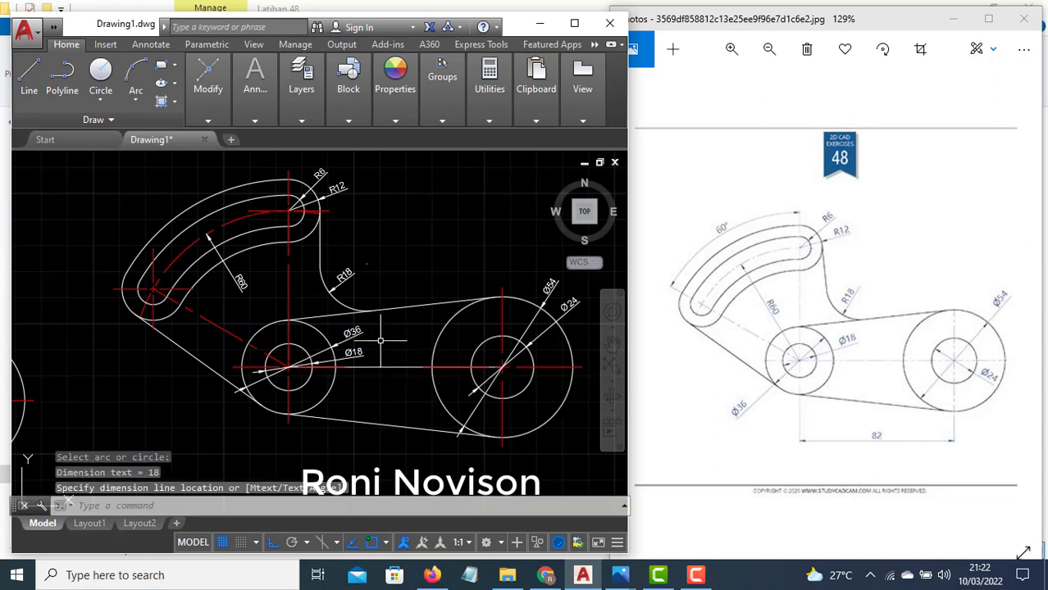
Step: Add an angular dimension between the vertical and slanted centerlines of the slot arm, placing its arc outside the arm
{"action": "left_click", "coordinate": [261, 103]}
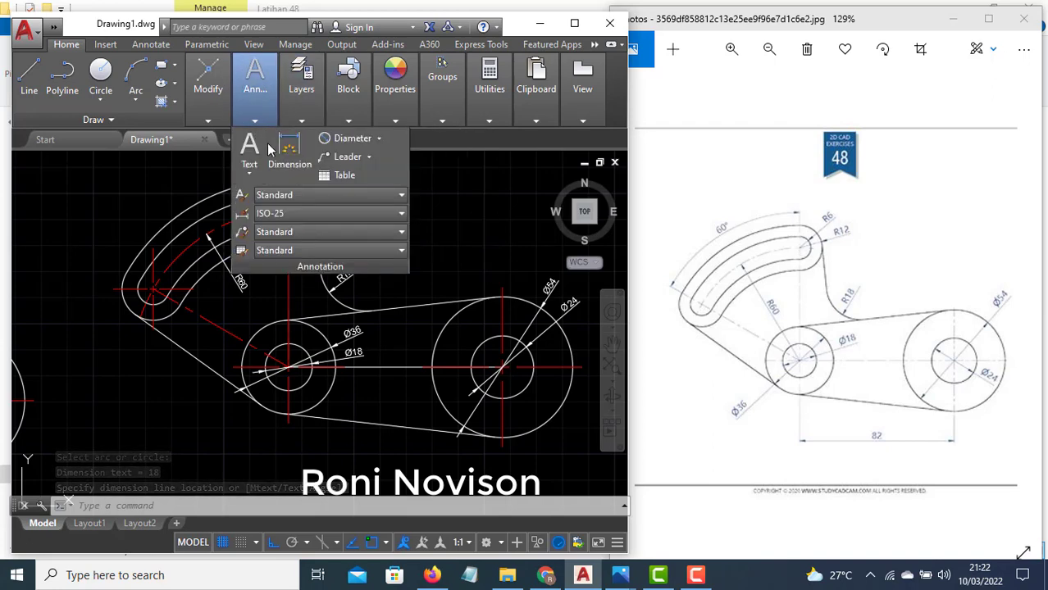
{"action": "left_click", "coordinate": [379, 139]}
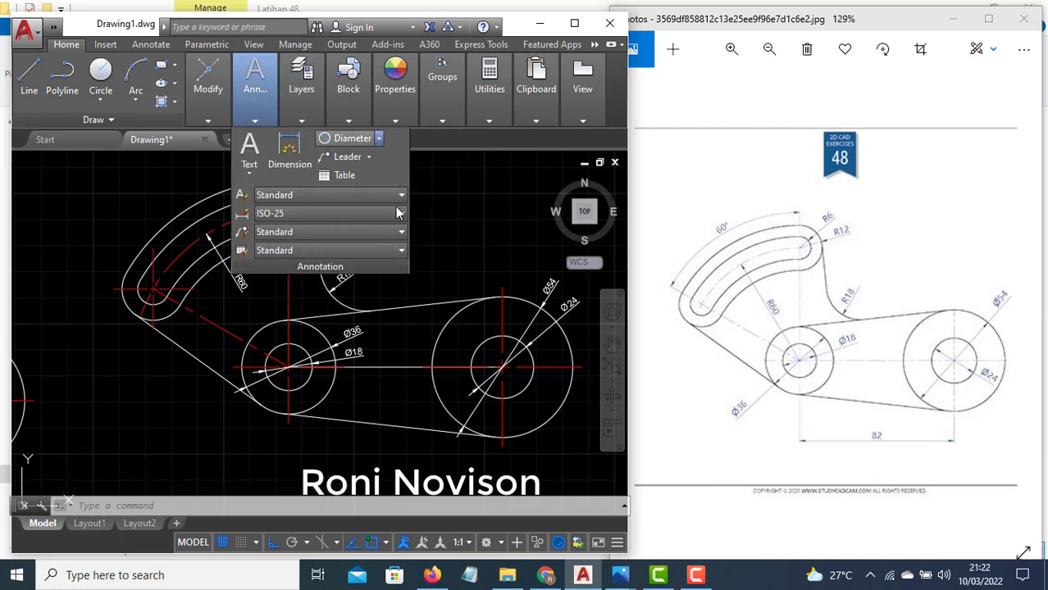
{"action": "left_click", "coordinate": [288, 293]}
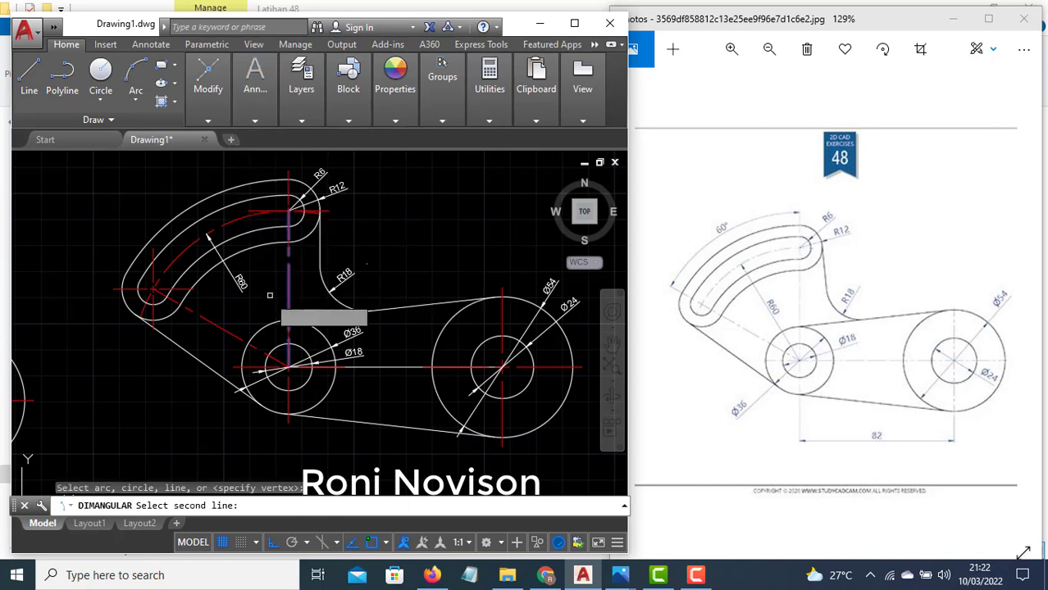
{"action": "left_click", "coordinate": [228, 330]}
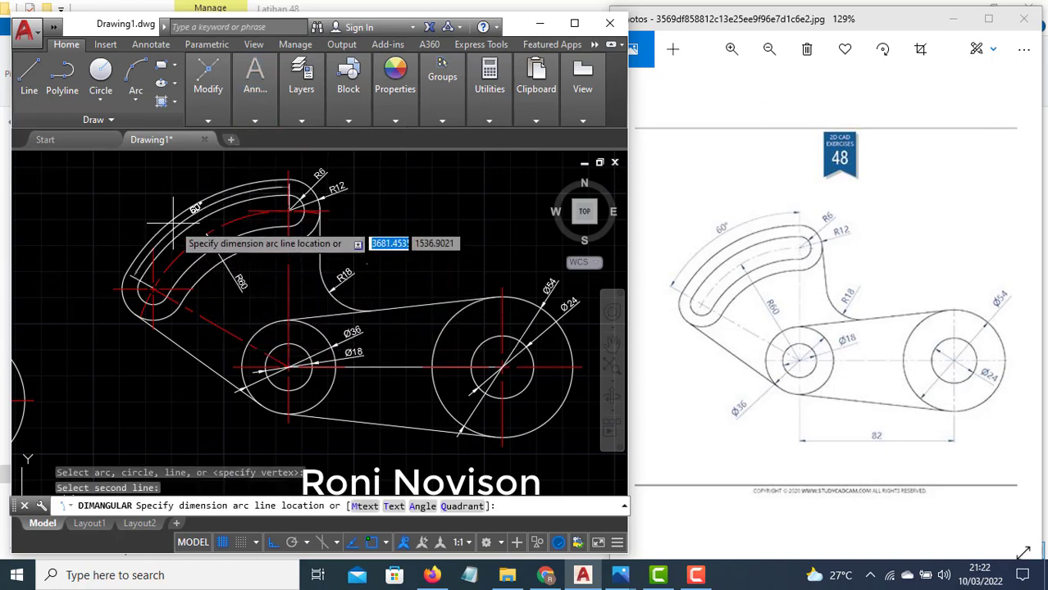
{"action": "left_click", "coordinate": [156, 196]}
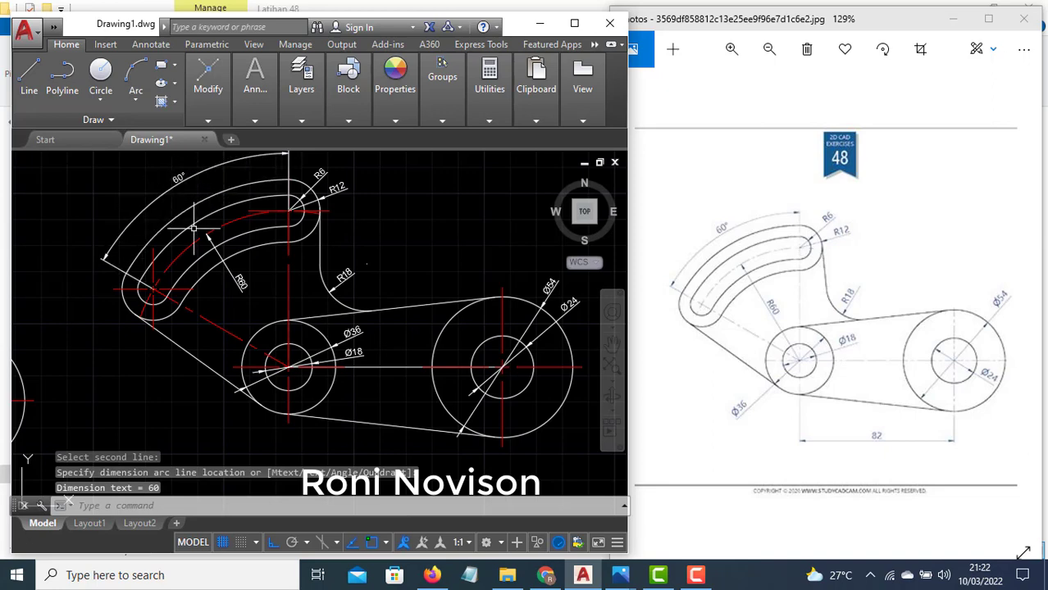
Step: Add a horizontal linear dimension between the small and large hub centers, placing it below the link plate
{"action": "left_click", "coordinate": [250, 116]}
{"action": "left_click", "coordinate": [374, 141]}
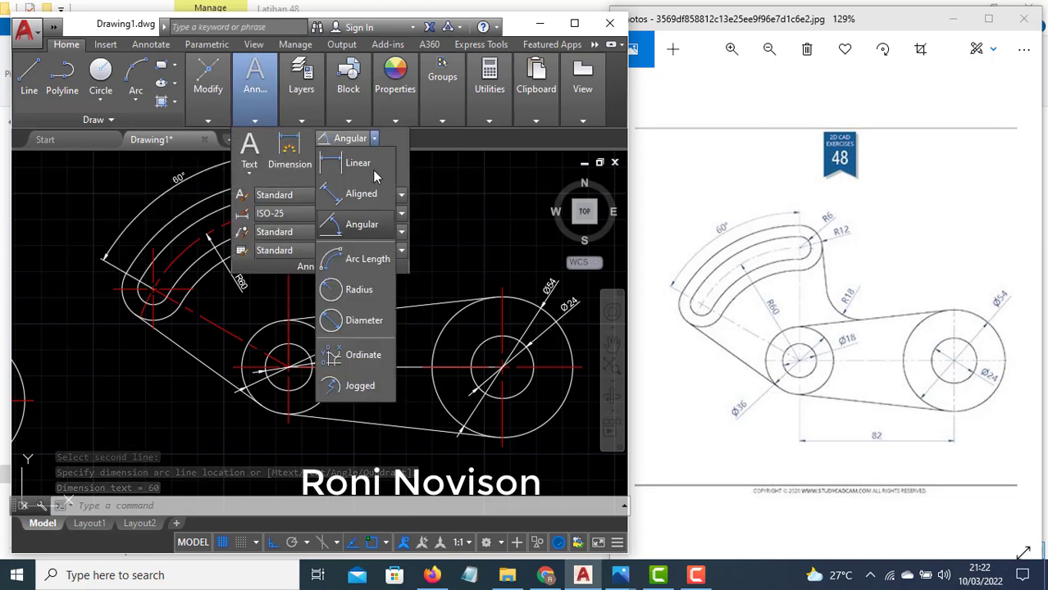
{"action": "left_click", "coordinate": [354, 164]}
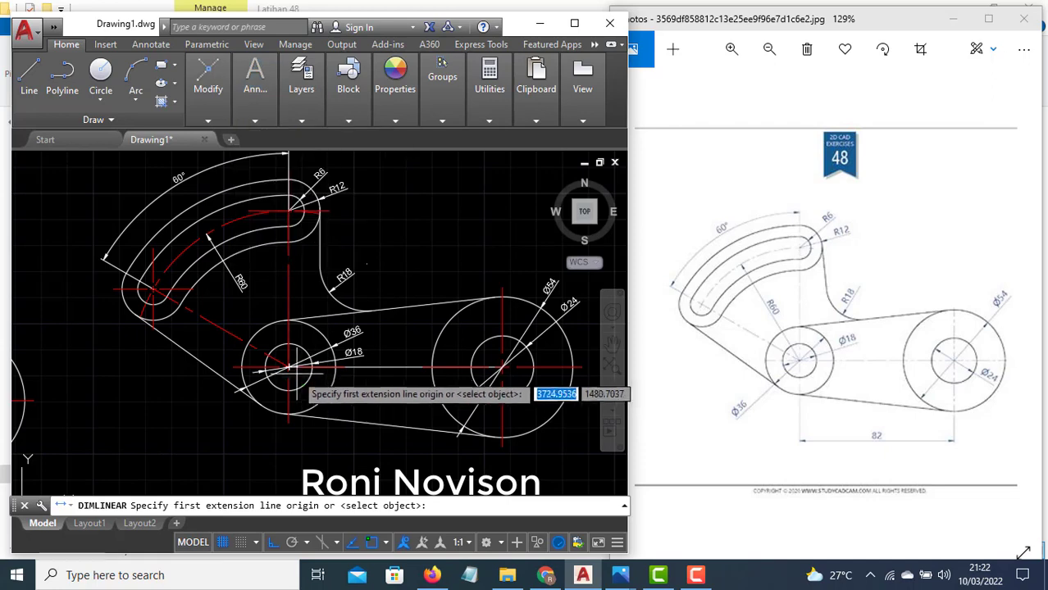
{"action": "left_click", "coordinate": [289, 367]}
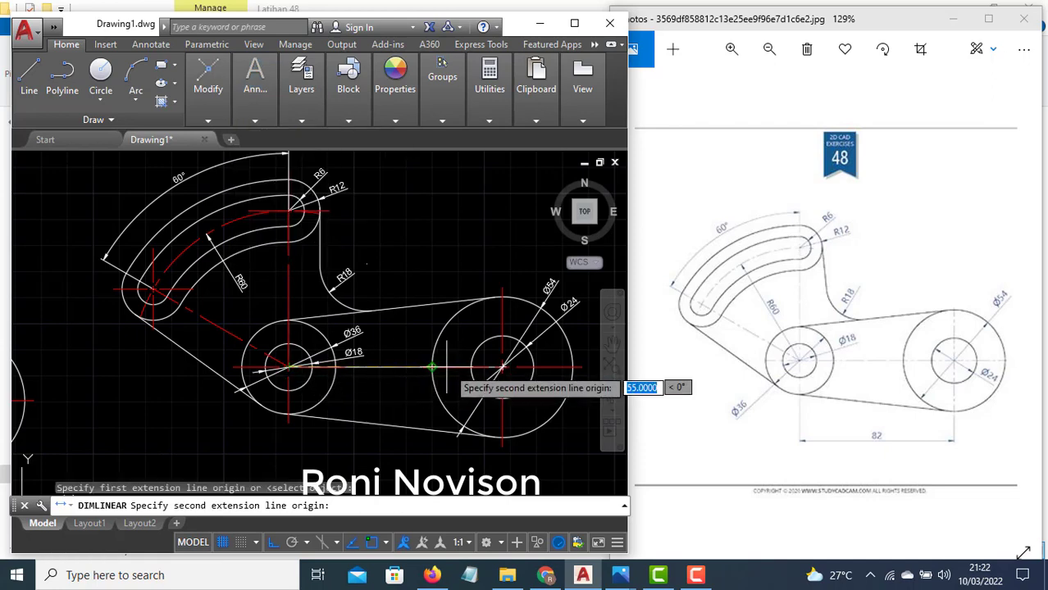
{"action": "left_click", "coordinate": [502, 366]}
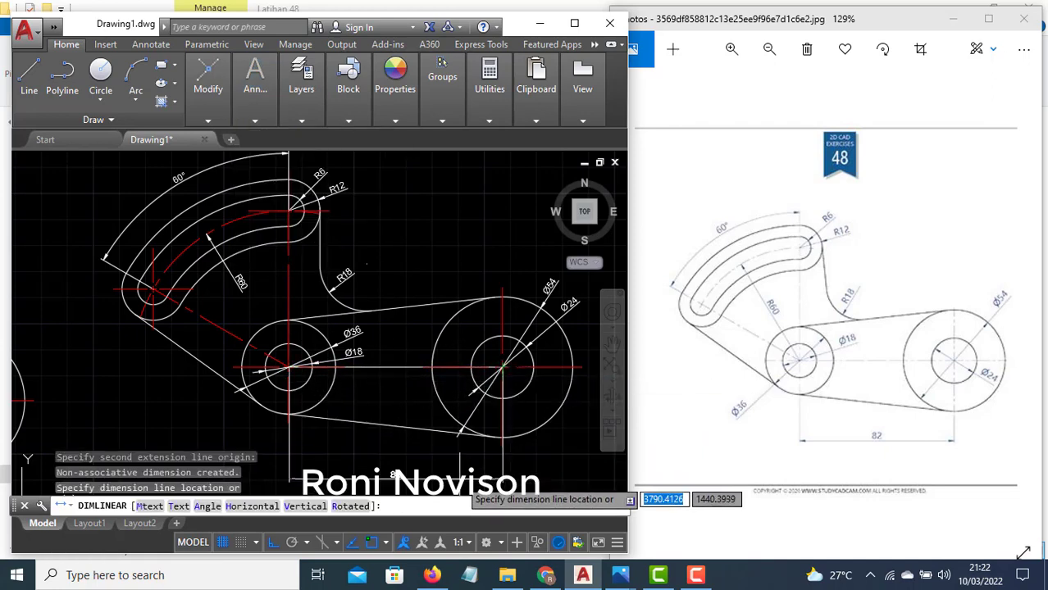
{"action": "left_click", "coordinate": [459, 478]}
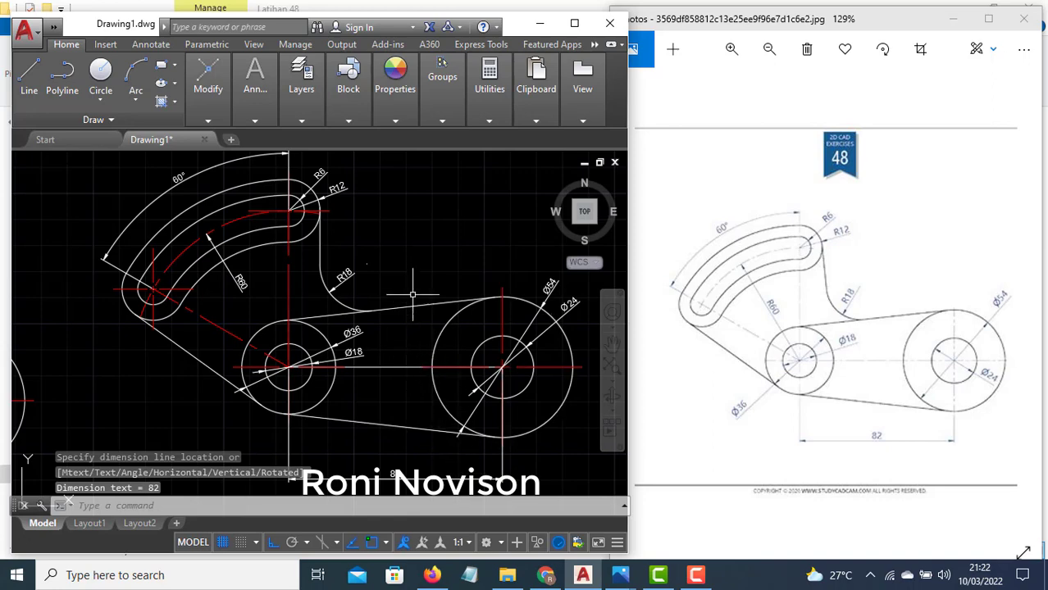
{"action": "middle_click_drag", "start_coordinate": [414, 290], "coordinate": [383, 297]}
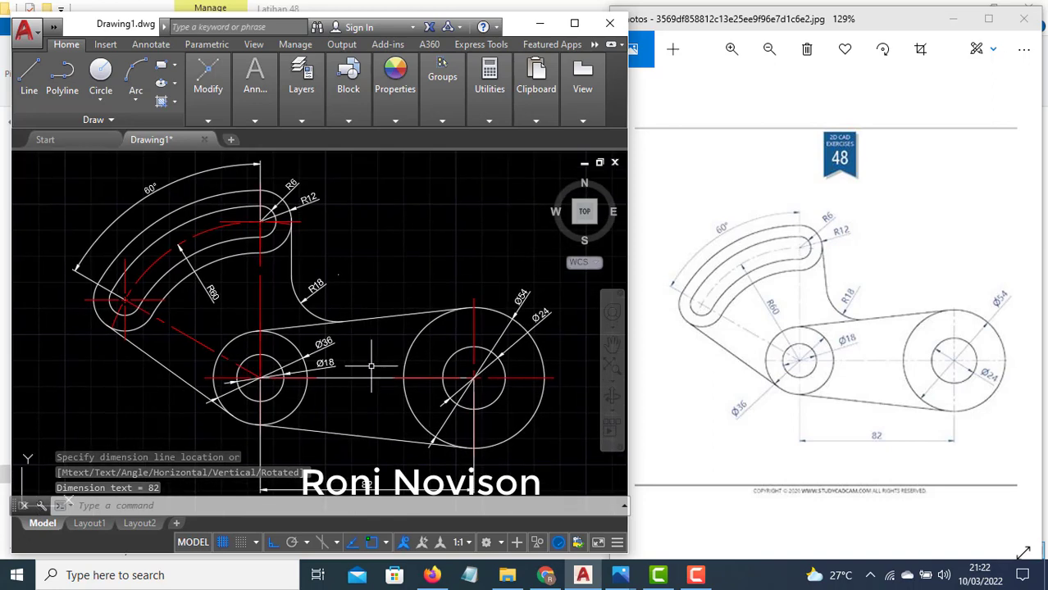